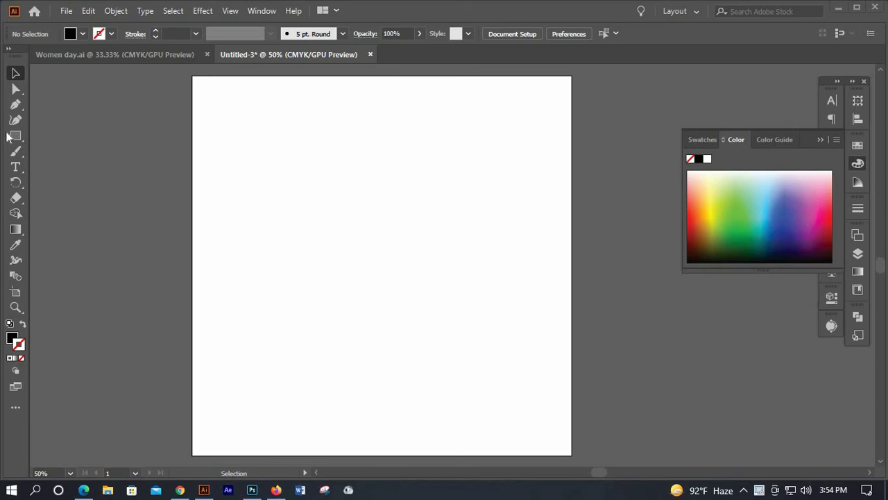
Step: Create a three-sided polygon on the artboard with the Polygon tool
{"action": "left_click", "coordinate": [10, 138]}
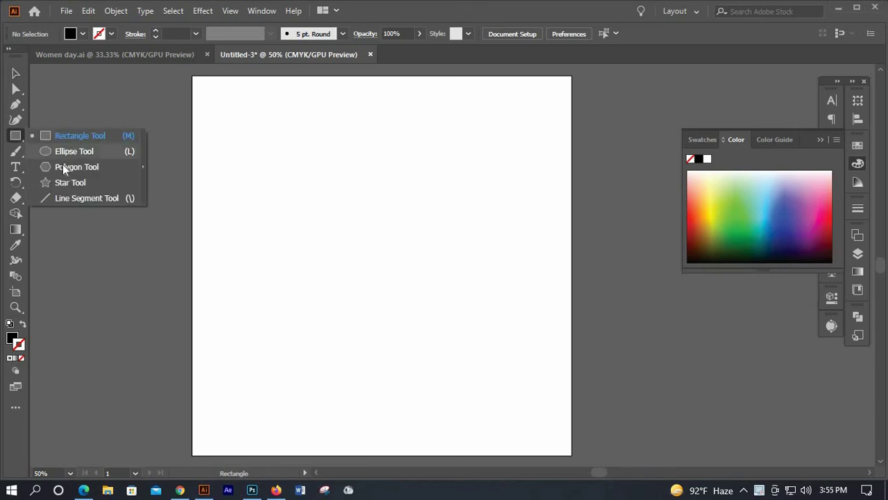
{"action": "left_click", "coordinate": [76, 166]}
{"action": "left_click", "coordinate": [496, 216]}
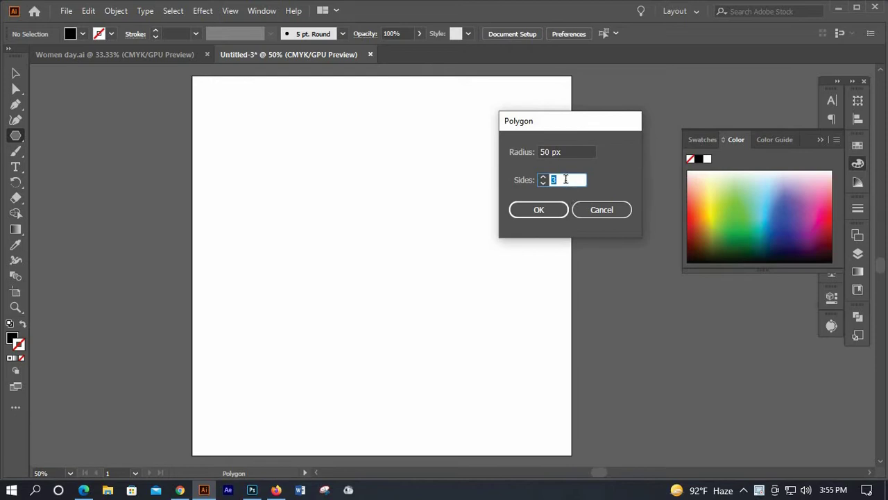
{"action": "left_click", "coordinate": [548, 209]}
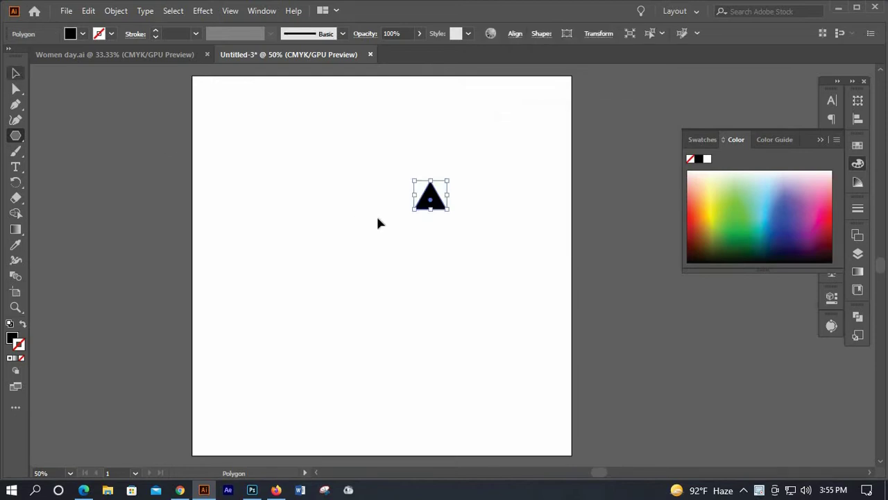
Step: Enlarge the triangle, move it to the upper left, and make it an unfilled outline
{"action": "key", "text": "v"}
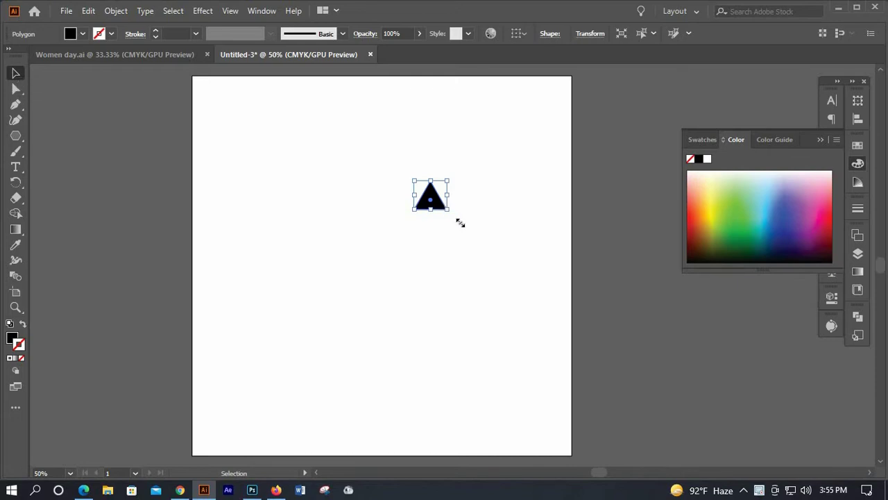
{"action": "left_click_drag", "start_coordinate": [460, 222], "coordinate": [476, 229]}
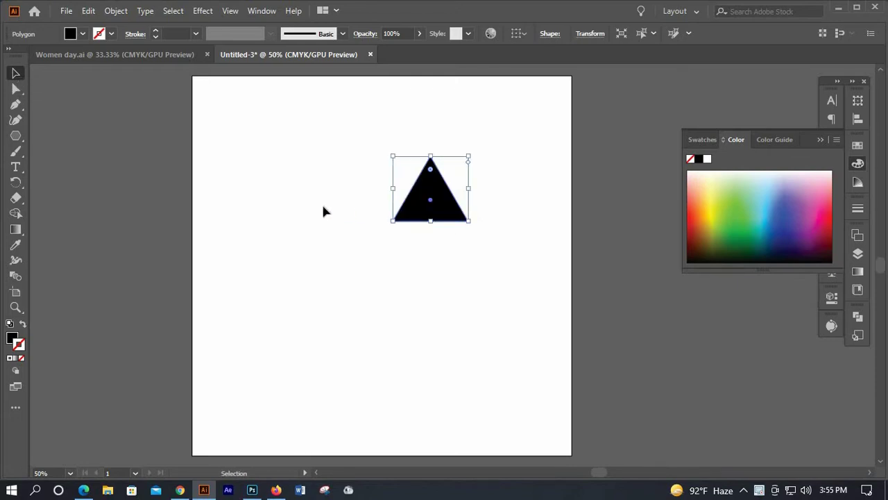
{"action": "left_click_drag", "start_coordinate": [430, 201], "coordinate": [310, 202]}
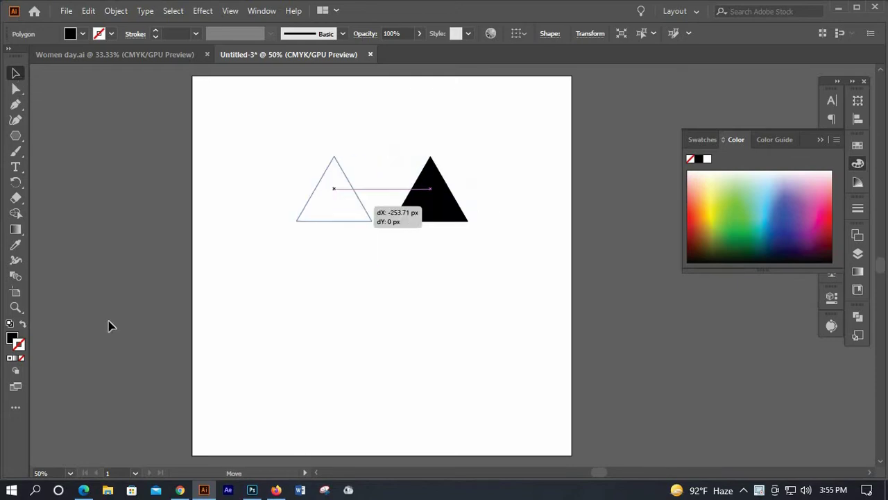
{"action": "key", "text": "shift+x"}
{"action": "left_click", "coordinate": [323, 231]}
Step: Paste a copy of the triangle in front and nudge it right until it touches the original
{"action": "left_click", "coordinate": [315, 165]}
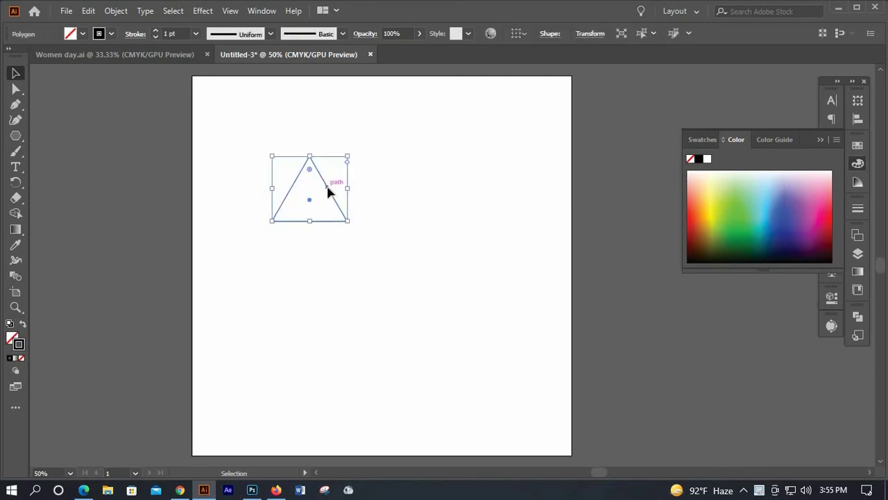
{"action": "left_click", "coordinate": [88, 11]}
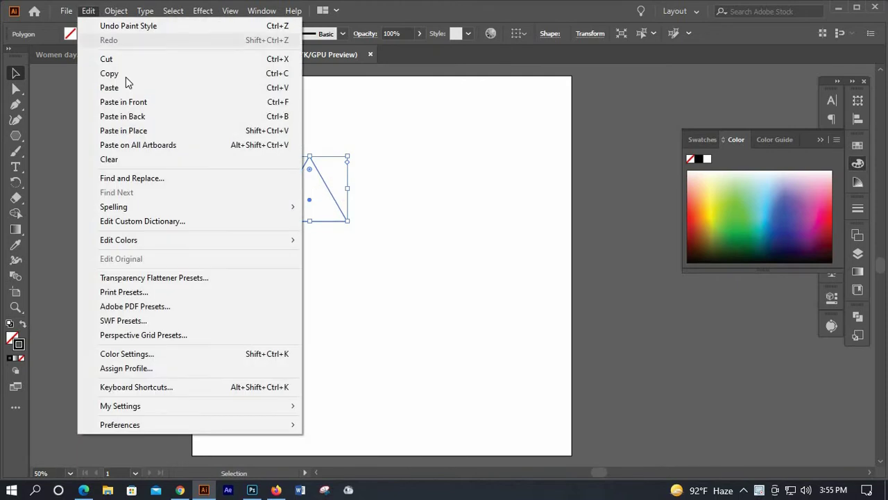
{"action": "left_click", "coordinate": [126, 75]}
{"action": "key", "text": "alt+e"}
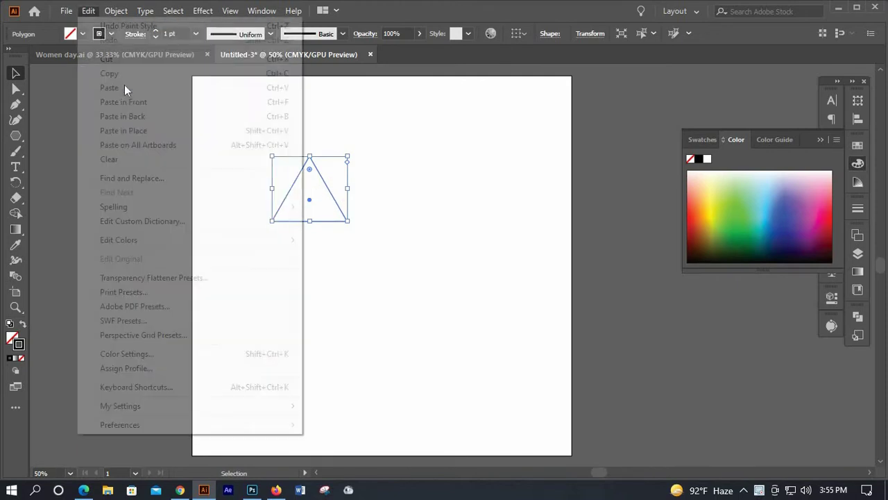
{"action": "key", "text": "Down"}
{"action": "key", "text": "Return"}
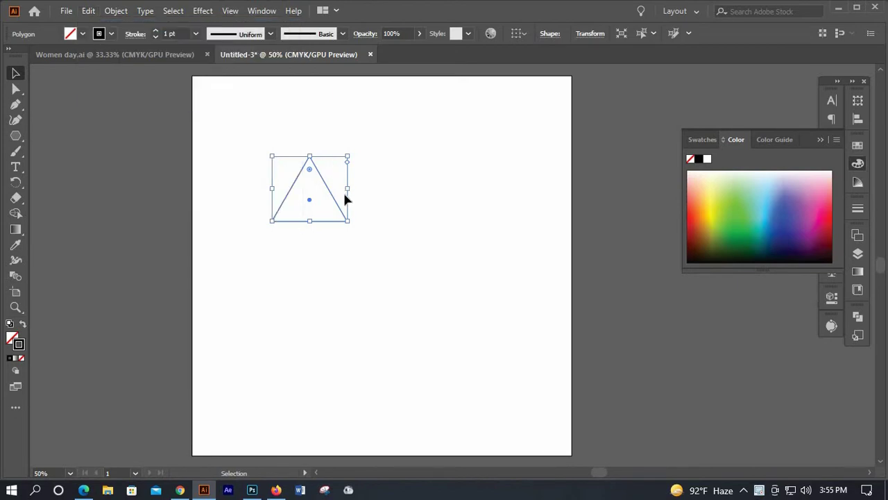
{"action": "key", "text": "Right"}
{"action": "key", "text": "Right"}
{"action": "key", "text": "Right"}
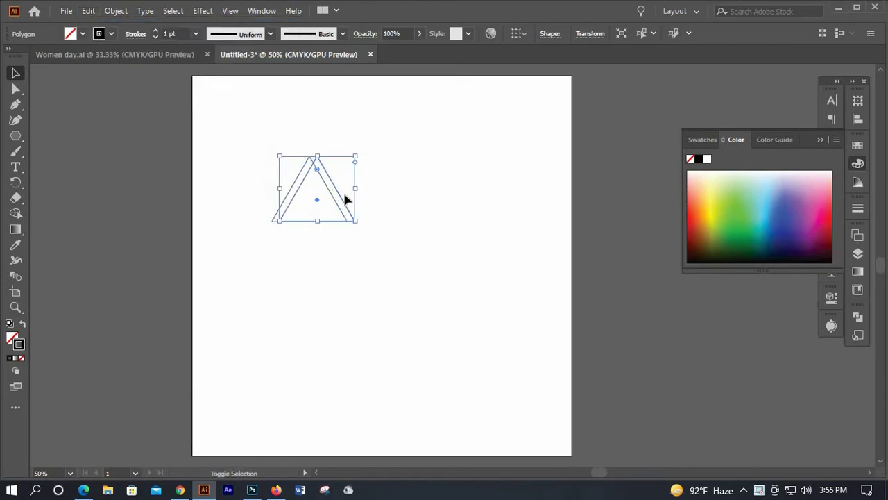
{"action": "key", "text": "Right"}
{"action": "key", "text": "Right"}
{"action": "key", "text": "Right"}
{"action": "key", "text": "Right"}
{"action": "key", "text": "Right"}
{"action": "key", "text": "Right"}
{"action": "key", "text": "Right"}
{"action": "key", "text": "Right"}
{"action": "key", "text": "Right"}
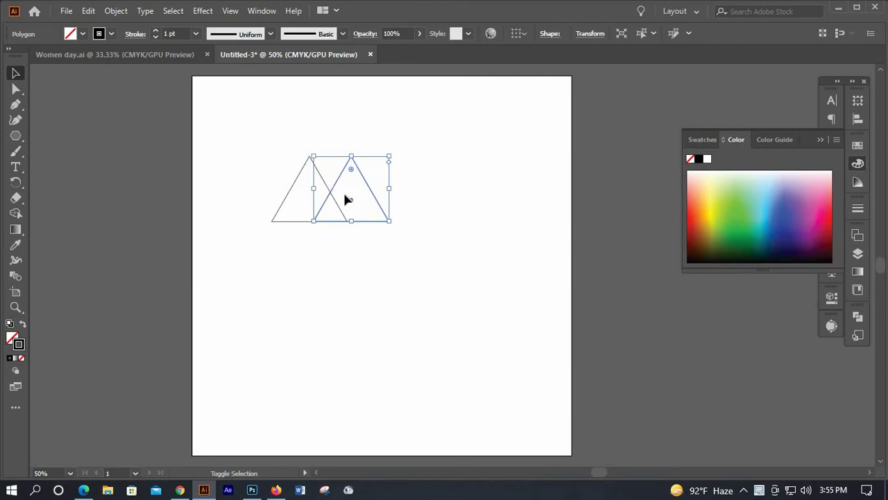
{"action": "key", "text": "Right"}
{"action": "key", "text": "Right"}
{"action": "key", "text": "Right"}
{"action": "key", "text": "Right"}
{"action": "key", "text": "Right"}
{"action": "key", "text": "Right"}
{"action": "key", "text": "Right"}
{"action": "key", "text": "Right"}
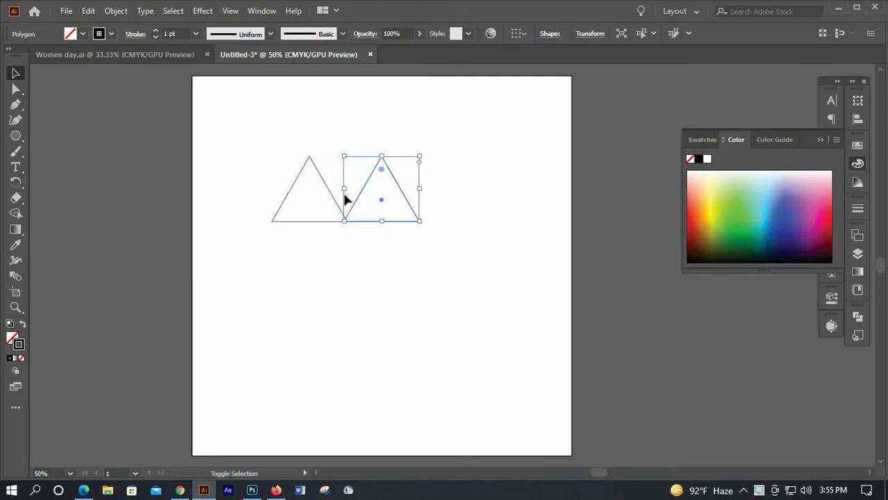
{"action": "key", "text": "Right"}
{"action": "key", "text": "Right"}
{"action": "left_click", "coordinate": [388, 246]}
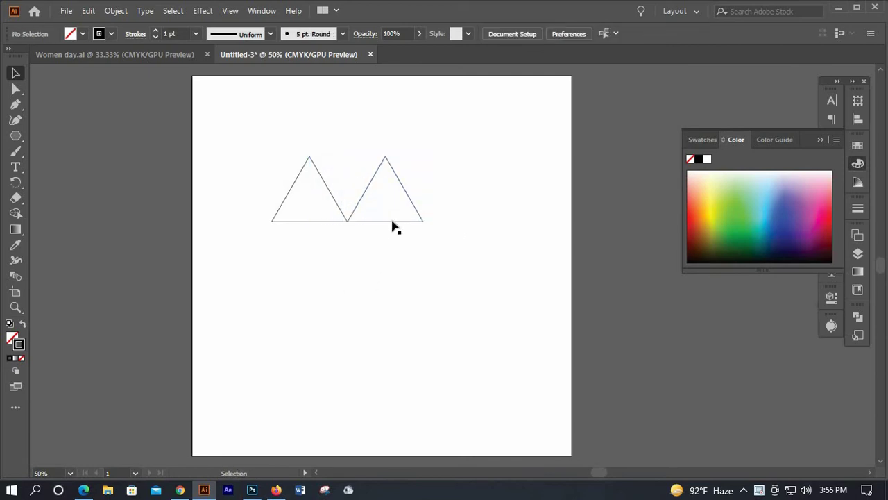
Step: Paste a third triangle copy and shift-nudge it right beside the second
{"action": "left_click", "coordinate": [392, 221]}
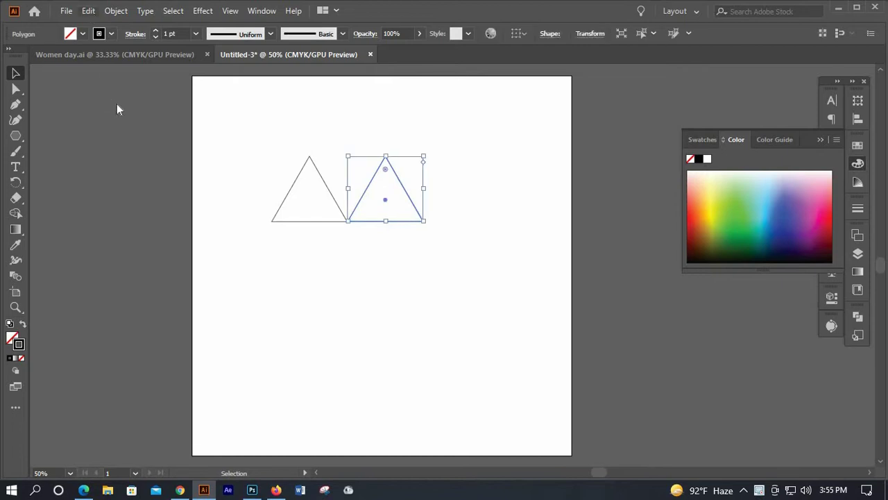
{"action": "left_click", "coordinate": [88, 10]}
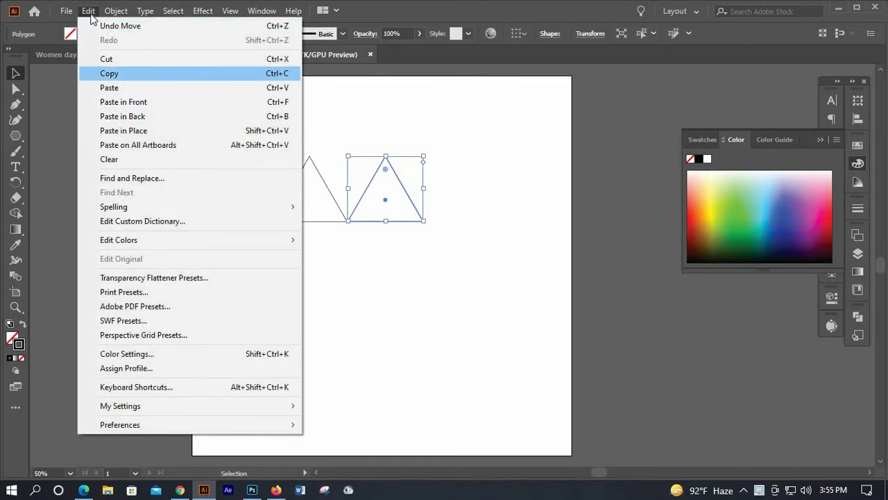
{"action": "left_click", "coordinate": [109, 73]}
{"action": "left_click", "coordinate": [88, 10]}
{"action": "key", "text": "Return"}
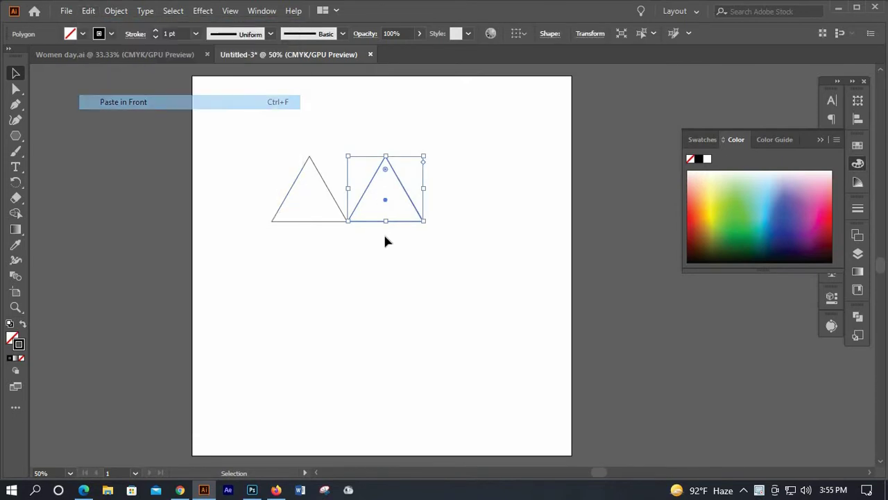
{"action": "key", "text": "shift+Right"}
{"action": "key", "text": "shift+Right"}
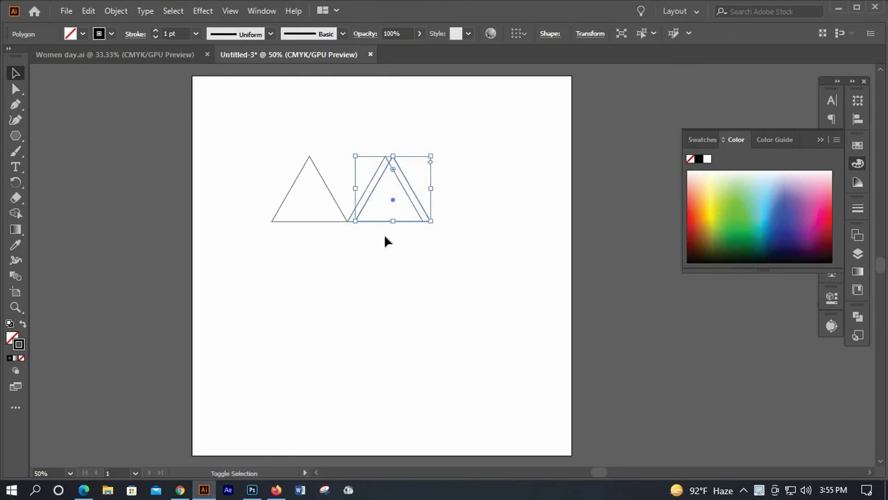
{"action": "key", "text": "shift+Right"}
{"action": "key", "text": "shift+Right"}
{"action": "key", "text": "shift+Right"}
{"action": "key", "text": "shift+Right"}
{"action": "key", "text": "shift+Right"}
{"action": "key", "text": "shift+Right"}
{"action": "key", "text": "shift+Right"}
{"action": "key", "text": "shift+Right"}
{"action": "key", "text": "shift+Right"}
{"action": "key", "text": "shift+Right"}
{"action": "key", "text": "shift+Right"}
{"action": "key", "text": "shift+Right"}
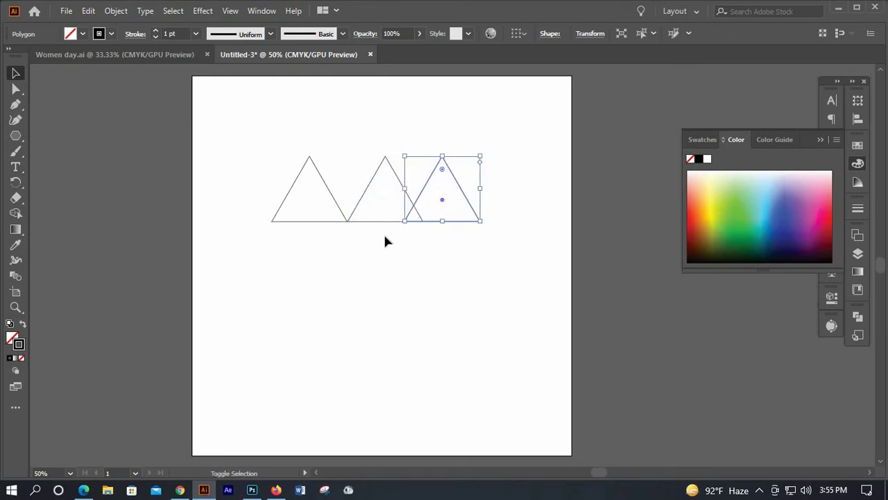
{"action": "key", "text": "shift+Right"}
{"action": "key", "text": "shift+Right"}
{"action": "key", "text": "shift+Right"}
{"action": "key", "text": "shift+Right"}
{"action": "key", "text": "shift+Right"}
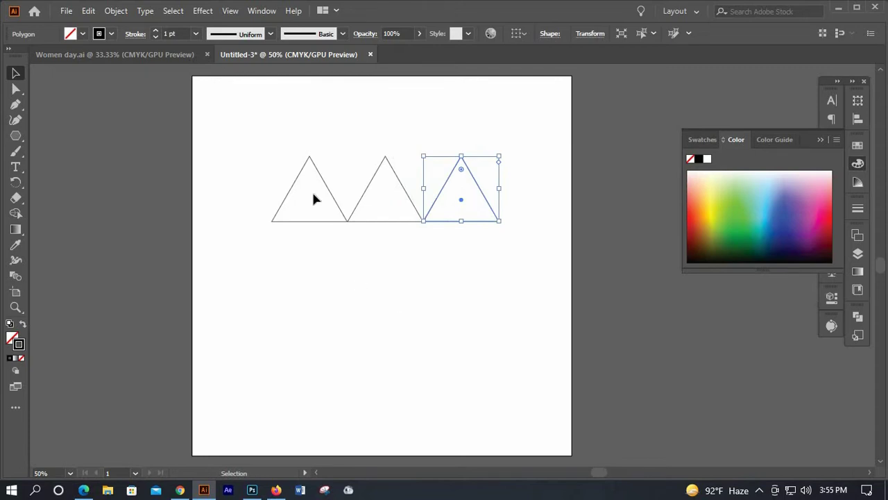
{"action": "left_click", "coordinate": [275, 141]}
Step: Make a horizontally reflected copy of the three-triangle row
{"action": "left_click_drag", "start_coordinate": [260, 123], "coordinate": [425, 224]}
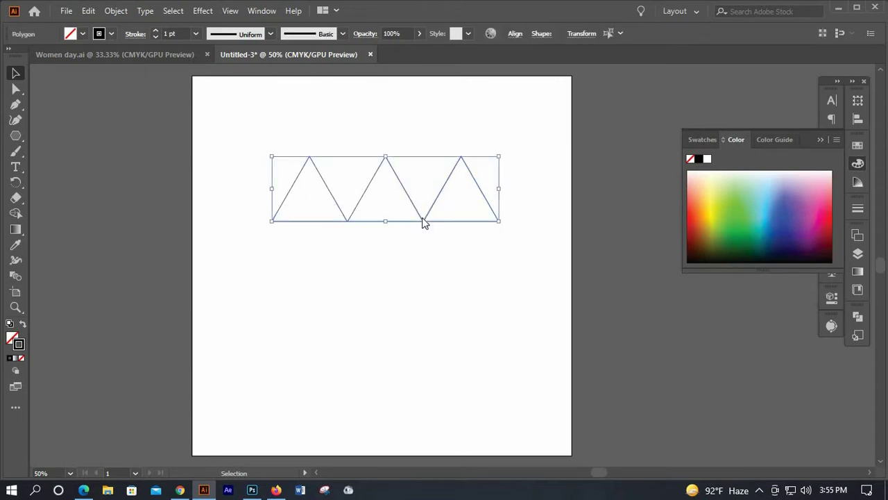
{"action": "right_click", "coordinate": [422, 211]}
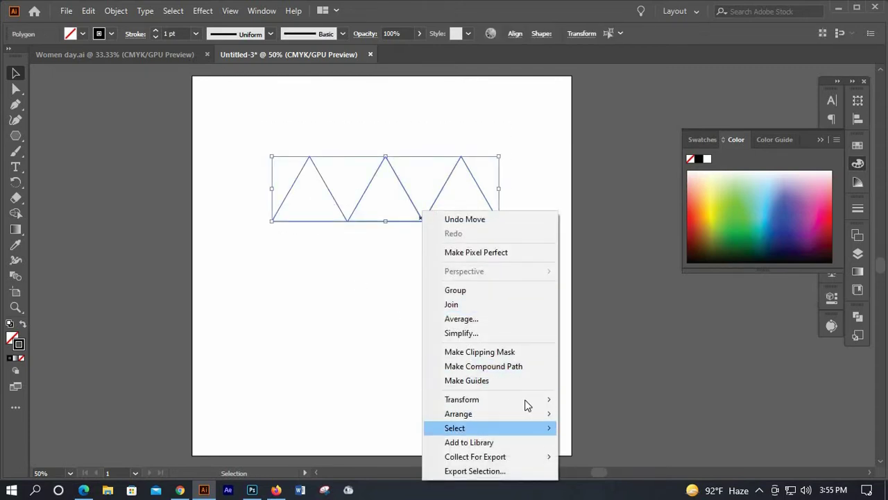
{"action": "mouse_move", "coordinate": [463, 399]}
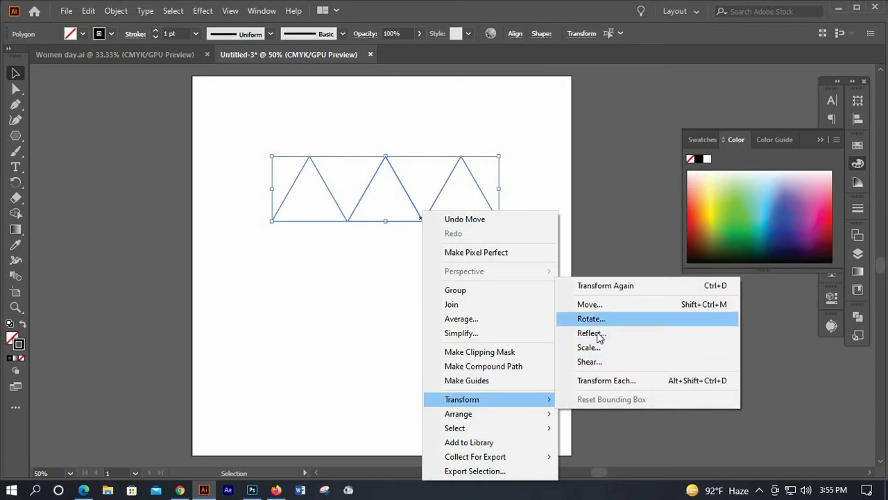
{"action": "left_click", "coordinate": [592, 333]}
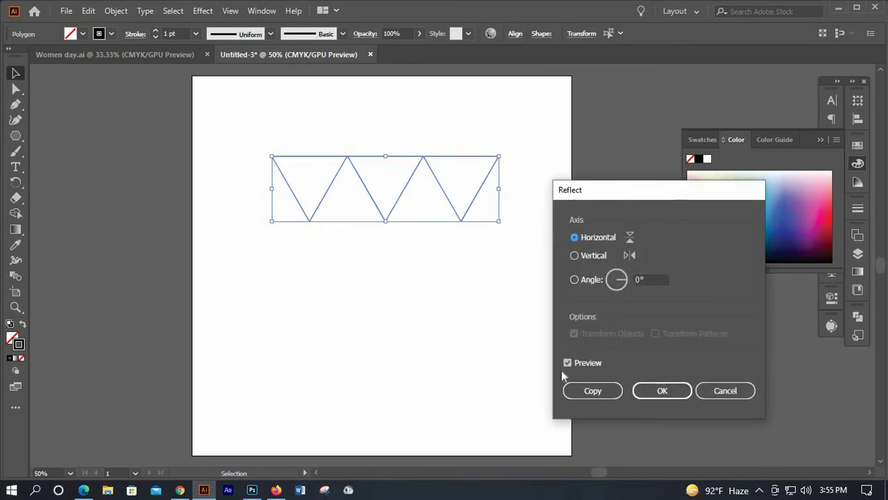
{"action": "left_click", "coordinate": [593, 390]}
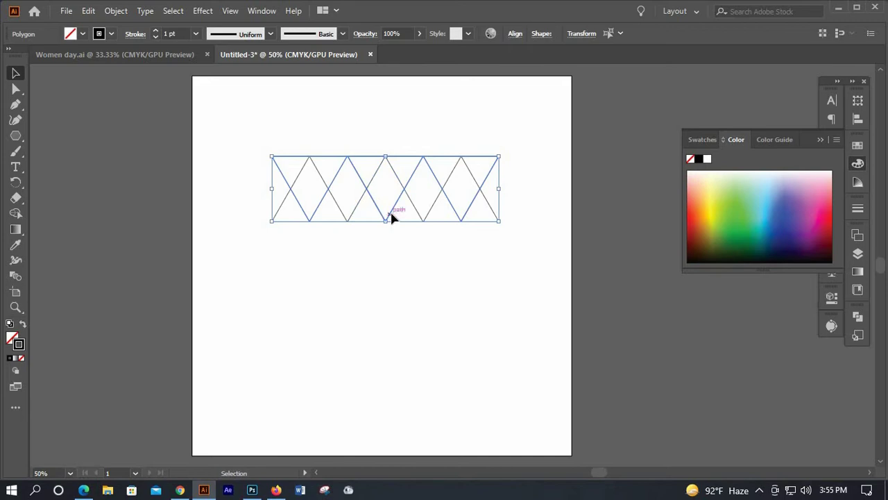
Step: Move the flipped row down so it sits on the original row's baseline
{"action": "left_click_drag", "start_coordinate": [386, 221], "coordinate": [392, 281]}
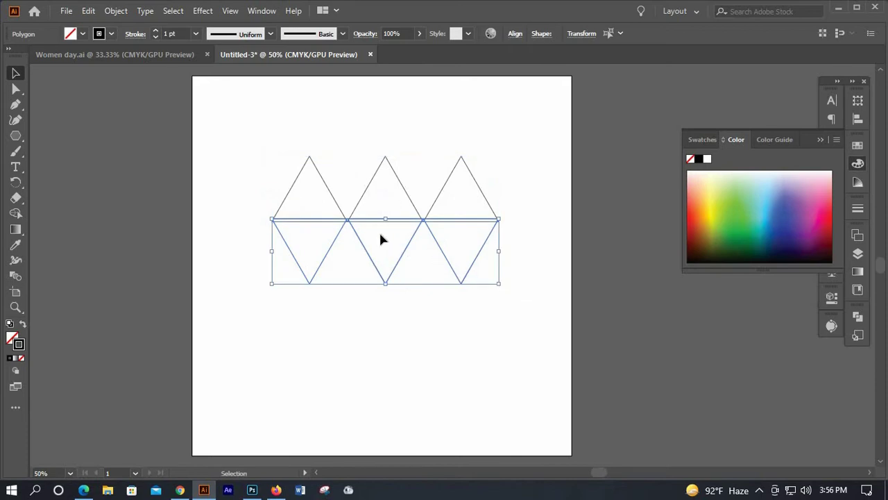
{"action": "scroll", "coordinate": [378, 239], "scroll_direction": "up", "scroll_amount": 2}
{"action": "scroll", "coordinate": [379, 239], "scroll_direction": "up", "scroll_amount": 2}
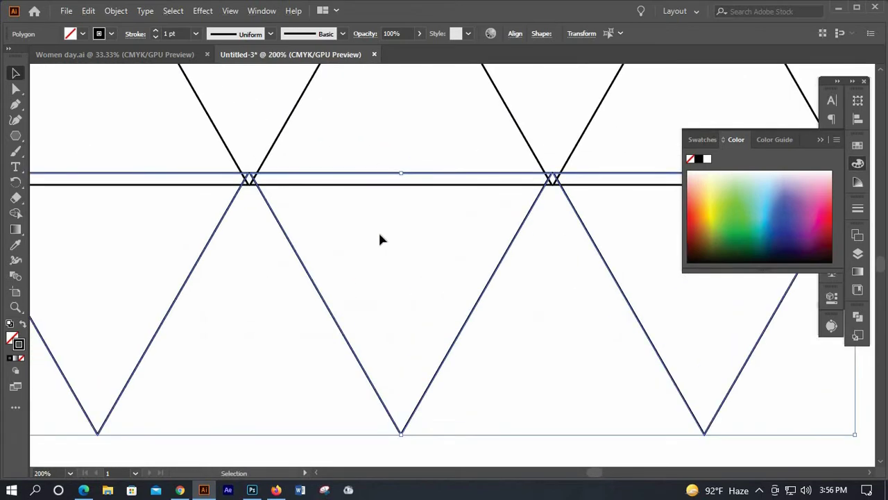
{"action": "key", "text": "Down"}
{"action": "key", "text": "Down"}
{"action": "key", "text": "Down"}
{"action": "key", "text": "Down"}
{"action": "key", "text": "Down"}
{"action": "key", "text": "Down"}
{"action": "key", "text": "Down"}
{"action": "key", "text": "Down"}
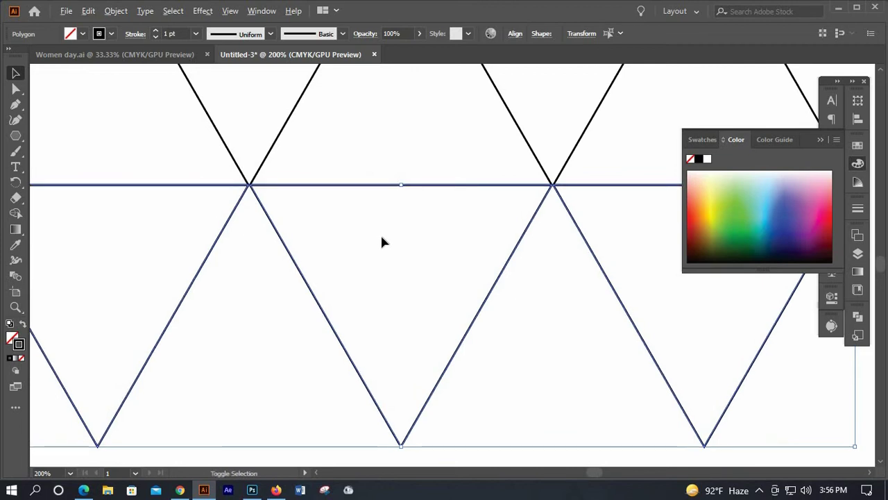
{"action": "scroll", "coordinate": [380, 232], "scroll_direction": "down", "scroll_amount": 2}
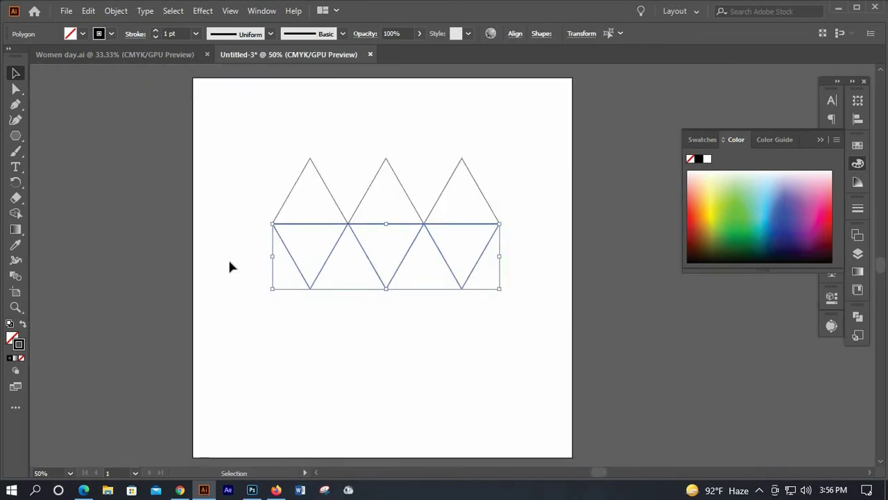
Step: Zoom in and select the left lower triangle's bottom anchor with Direct Selection
{"action": "left_click", "coordinate": [367, 281]}
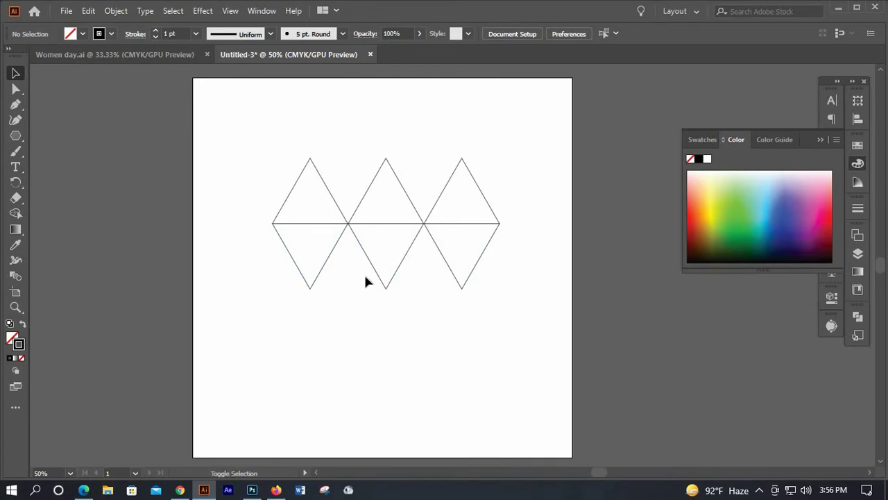
{"action": "scroll", "coordinate": [389, 277], "scroll_direction": "up", "scroll_amount": 1}
{"action": "scroll", "coordinate": [420, 273], "scroll_direction": "up", "scroll_amount": 1}
{"action": "scroll", "coordinate": [433, 273], "scroll_direction": "up", "scroll_amount": 1}
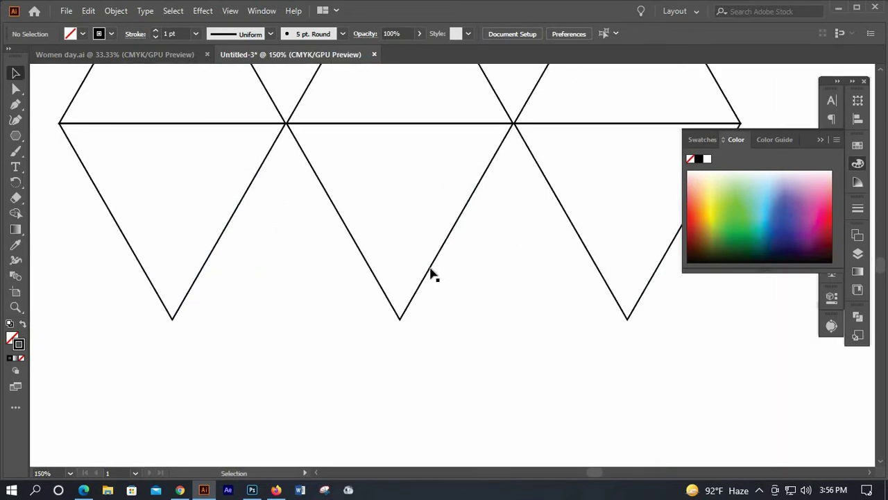
{"action": "scroll", "coordinate": [427, 269], "scroll_direction": "down", "scroll_amount": 1}
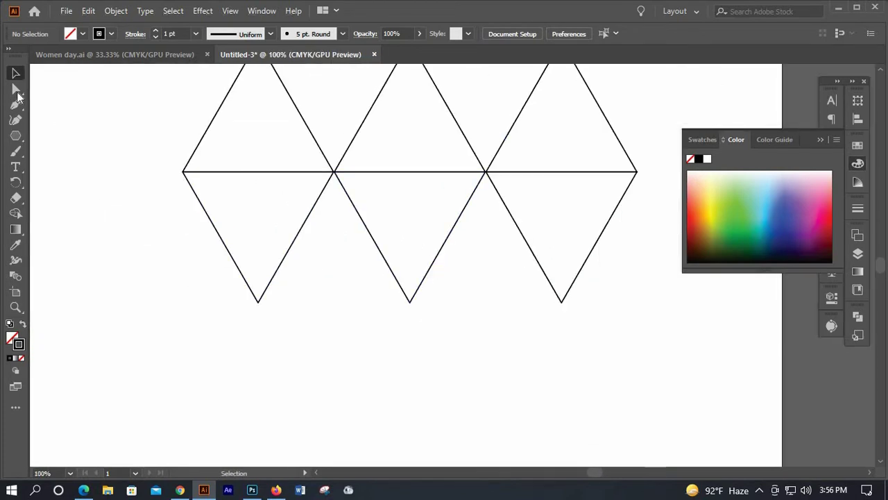
{"action": "key", "text": "a"}
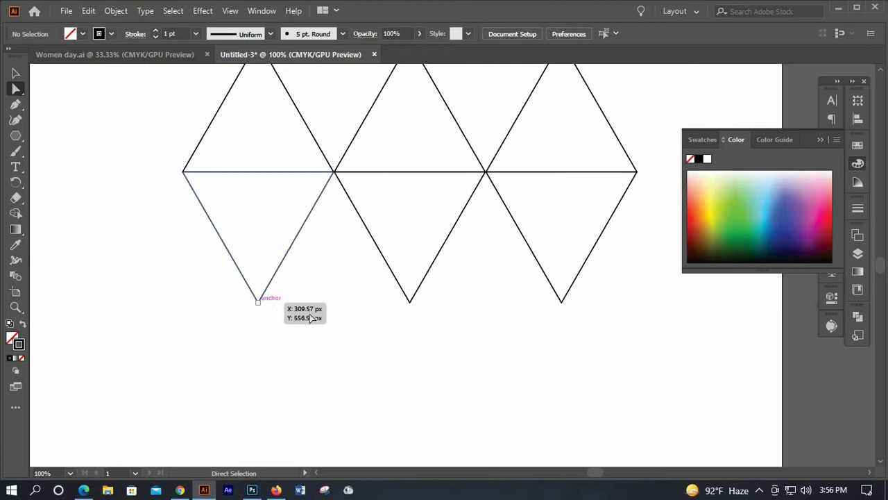
{"action": "left_click", "coordinate": [257, 301]}
{"action": "scroll", "coordinate": [274, 308], "scroll_direction": "up", "scroll_amount": 1}
{"action": "left_click", "coordinate": [225, 298]}
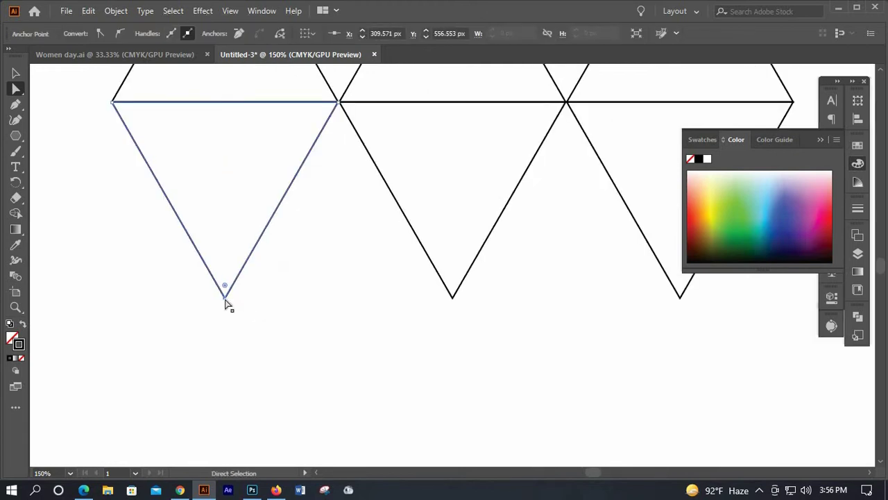
{"action": "scroll", "coordinate": [224, 298], "scroll_direction": "down", "scroll_amount": 1}
{"action": "scroll", "coordinate": [225, 297], "scroll_direction": "down", "scroll_amount": 1}
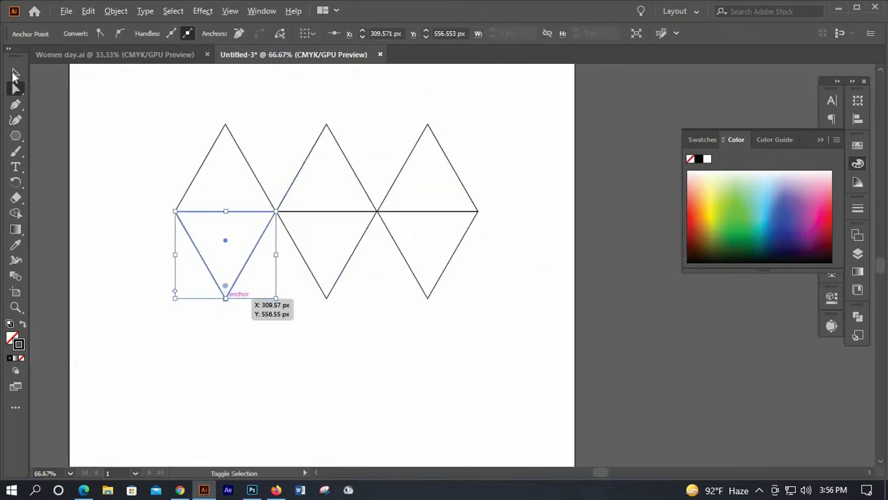
Step: Stretch the three lower triangles taller and move the left tip onto the middle tip
{"action": "key", "text": "v"}
{"action": "left_click_drag", "start_coordinate": [125, 245], "coordinate": [452, 307]}
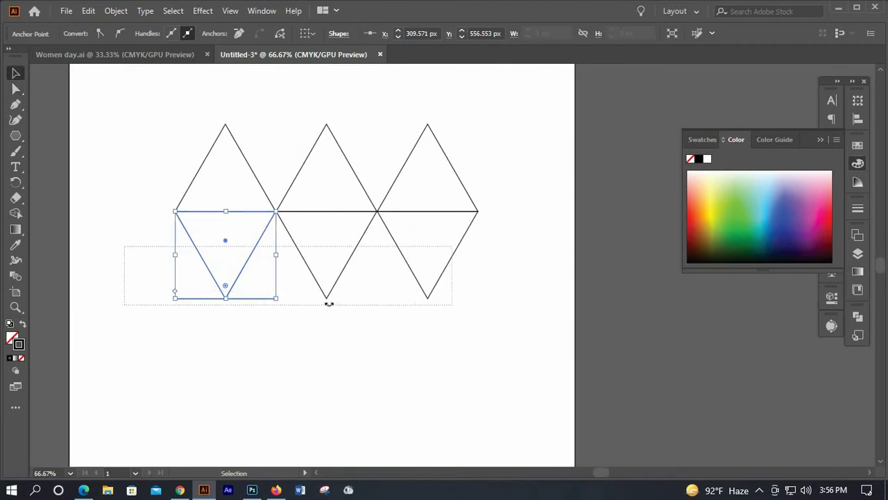
{"action": "left_click_drag", "start_coordinate": [333, 342], "coordinate": [333, 347]}
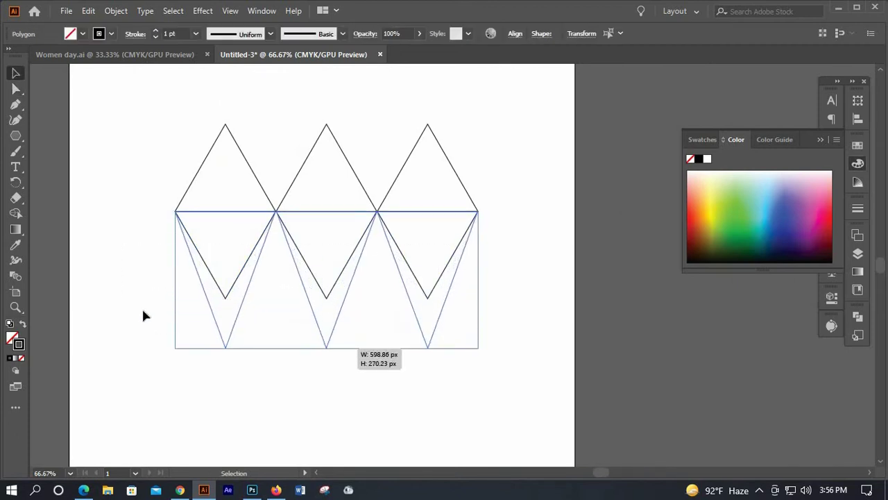
{"action": "left_click", "coordinate": [16, 88]}
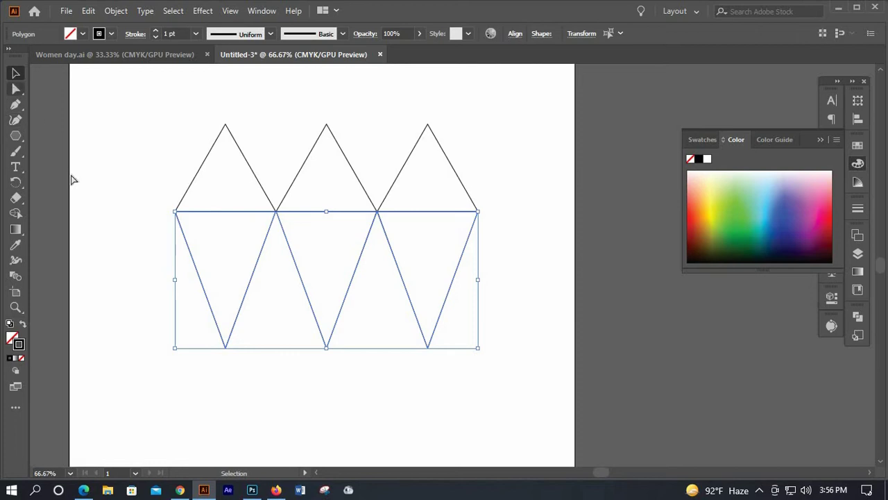
{"action": "left_click", "coordinate": [225, 347]}
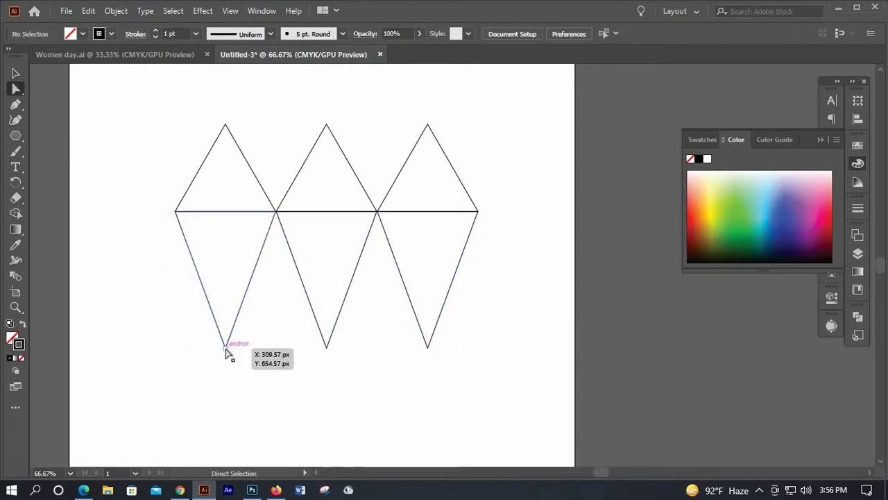
{"action": "left_click_drag", "start_coordinate": [225, 347], "coordinate": [336, 357]}
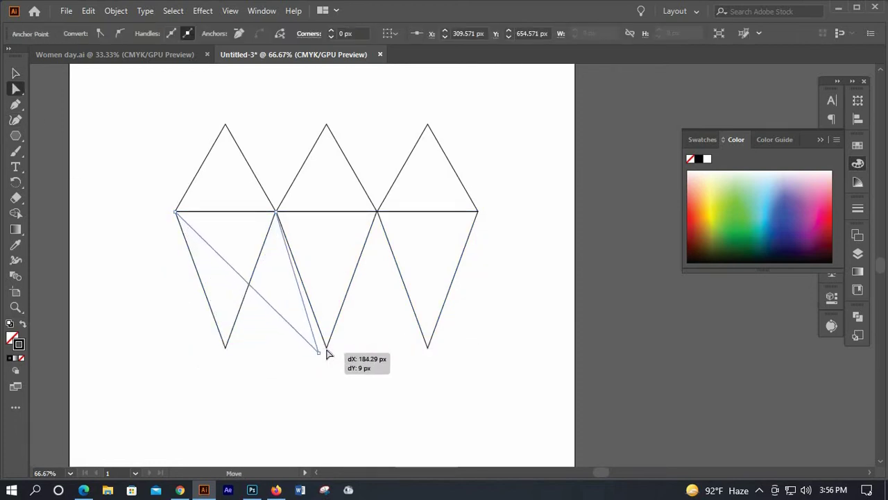
Step: Join the right lower triangle's bottom tip to the shared central point
{"action": "scroll", "coordinate": [326, 351], "scroll_direction": "up", "scroll_amount": 2}
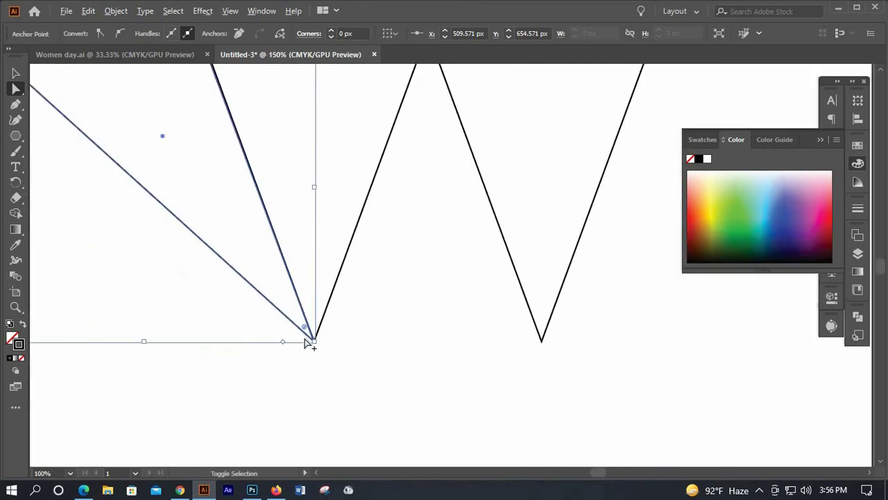
{"action": "scroll", "coordinate": [310, 341], "scroll_direction": "up", "scroll_amount": 2}
{"action": "scroll", "coordinate": [291, 333], "scroll_direction": "up", "scroll_amount": 2}
{"action": "key", "text": "ctrl+minus"}
{"action": "key", "text": "ctrl+minus"}
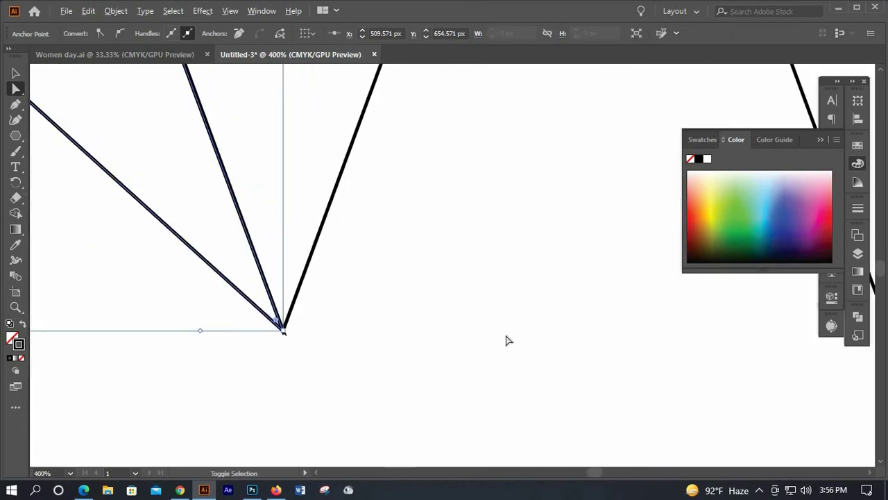
{"action": "key", "text": "ctrl+minus"}
{"action": "key", "text": "ctrl+minus"}
{"action": "left_click_drag", "start_coordinate": [513, 334], "coordinate": [285, 338]}
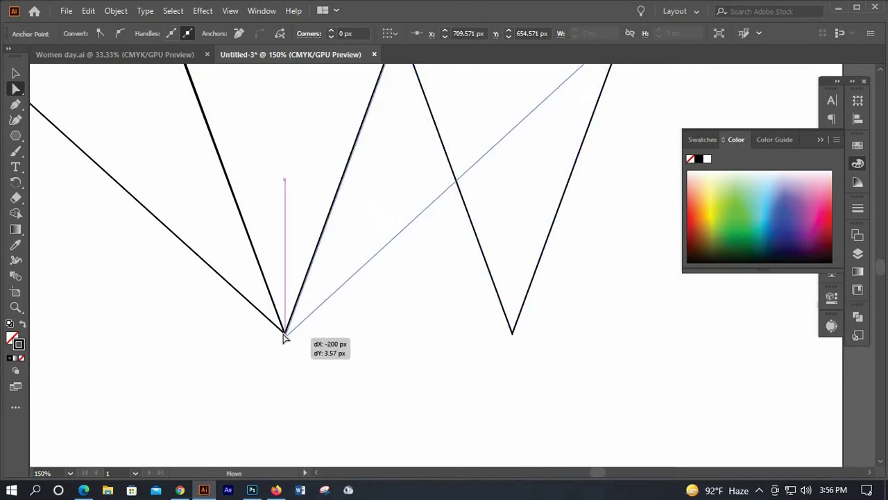
{"action": "left_click_drag", "start_coordinate": [284, 337], "coordinate": [285, 332]}
{"action": "left_click", "coordinate": [275, 354]}
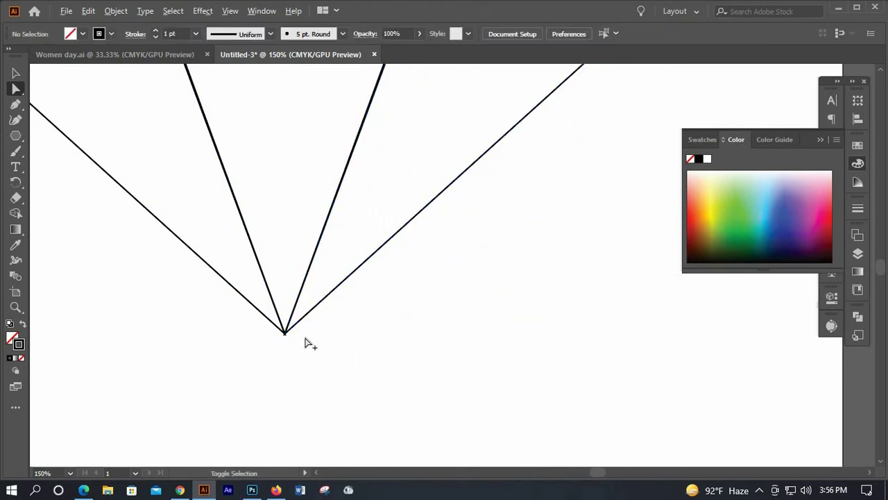
Step: Round the corners at the shared junction to about 0.25 and 0.22 px
{"action": "key", "text": "ctrl+plus"}
{"action": "key", "text": "ctrl+plus"}
{"action": "key", "text": "ctrl+plus"}
{"action": "key", "text": "ctrl+plus"}
{"action": "key", "text": "ctrl+plus"}
{"action": "key", "text": "ctrl+plus"}
{"action": "key", "text": "ctrl+plus"}
{"action": "scroll", "coordinate": [451, 248], "scroll_direction": "up", "scroll_amount": 1}
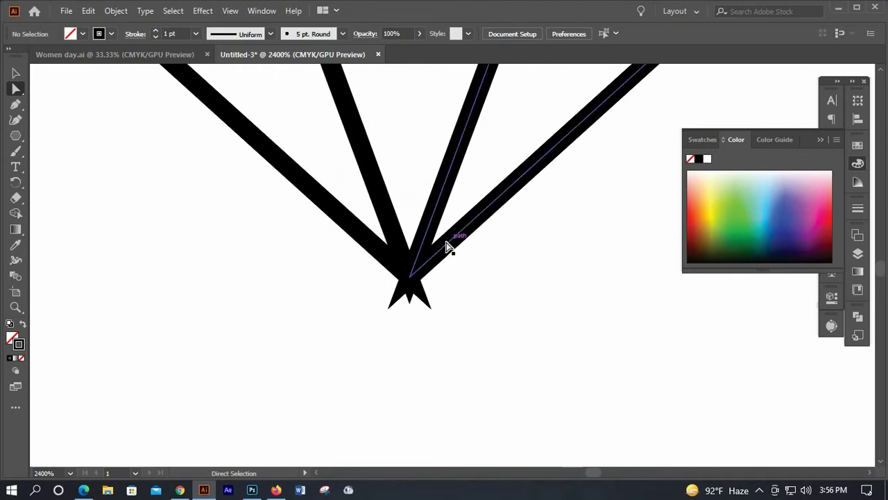
{"action": "left_click", "coordinate": [416, 274]}
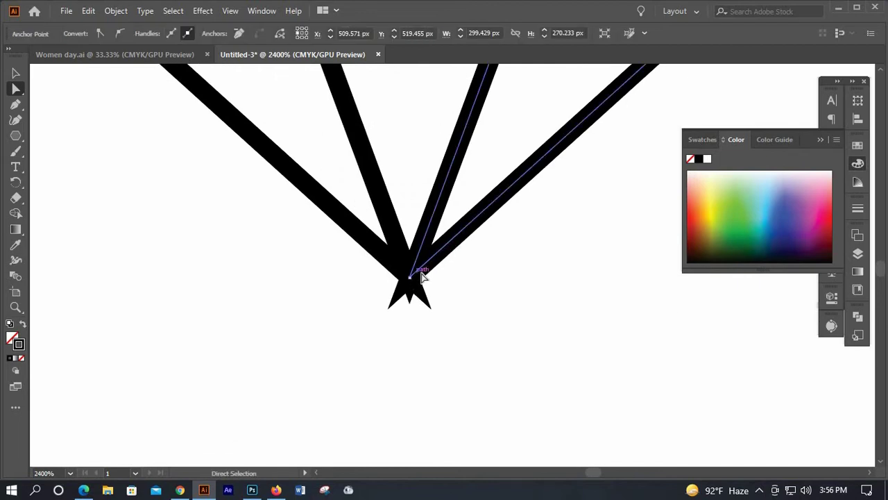
{"action": "left_click_drag", "start_coordinate": [419, 265], "coordinate": [419, 262]}
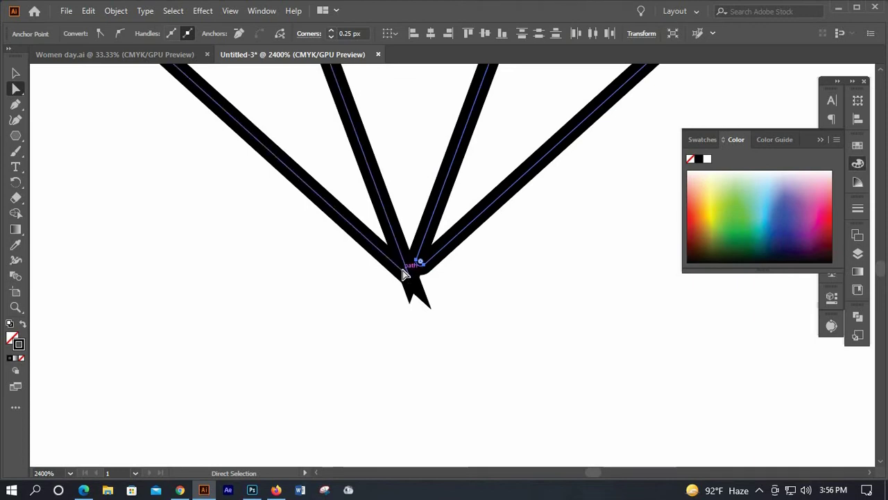
{"action": "left_click", "coordinate": [408, 277]}
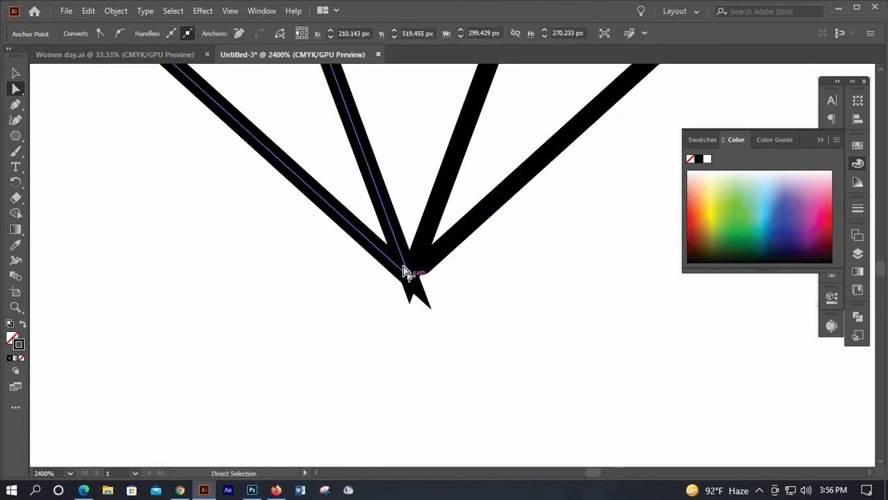
{"action": "left_click", "coordinate": [403, 270]}
{"action": "left_click_drag", "start_coordinate": [397, 265], "coordinate": [400, 264]}
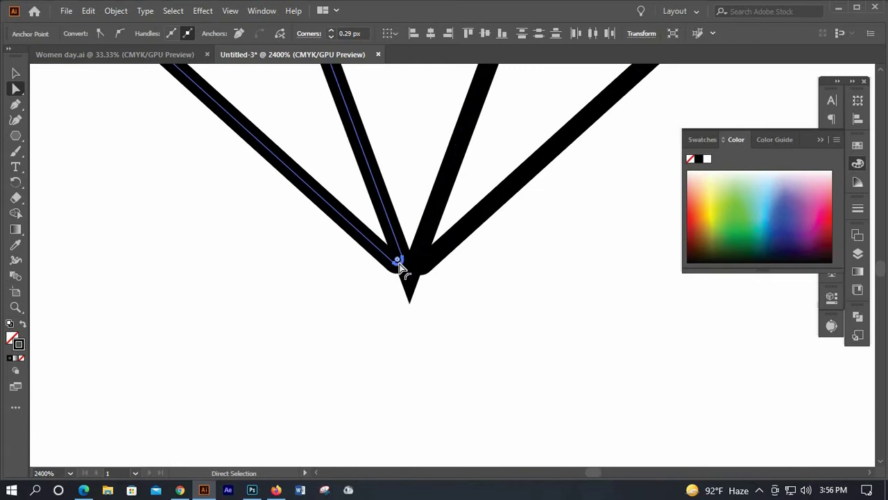
{"action": "left_click_drag", "start_coordinate": [400, 267], "coordinate": [402, 261]}
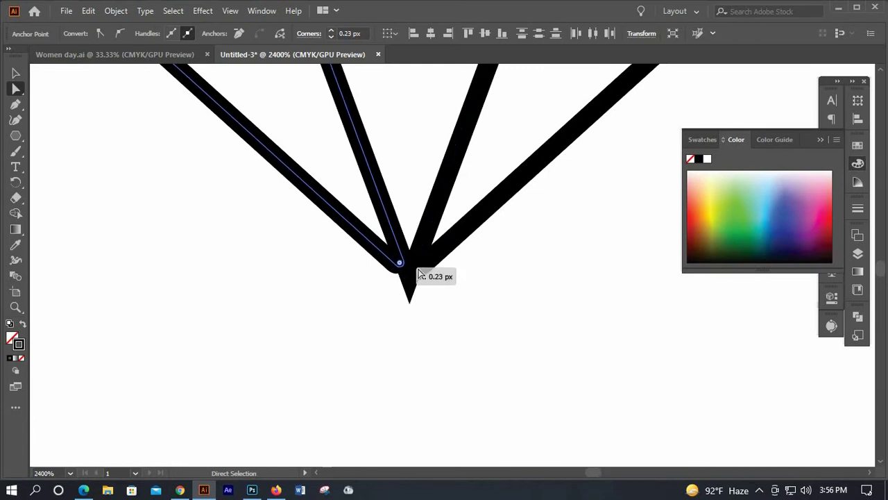
{"action": "left_click", "coordinate": [452, 288]}
Step: Drag the lower section's bottom handle down, lengthening the diamond's shared bottom point
{"action": "scroll", "coordinate": [452, 289], "scroll_direction": "down", "scroll_amount": 3, "text": "alt"}
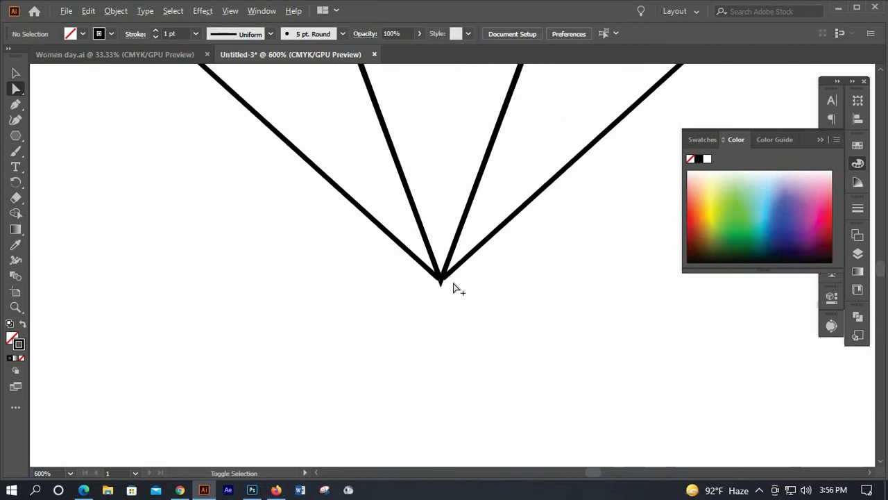
{"action": "scroll", "coordinate": [486, 290], "scroll_direction": "down", "scroll_amount": 1, "text": "alt"}
{"action": "scroll", "coordinate": [494, 289], "scroll_direction": "down", "scroll_amount": 1, "text": "alt"}
{"action": "scroll", "coordinate": [527, 291], "scroll_direction": "down", "scroll_amount": 2, "text": "alt"}
{"action": "scroll", "coordinate": [546, 295], "scroll_direction": "down", "scroll_amount": 2, "text": "alt"}
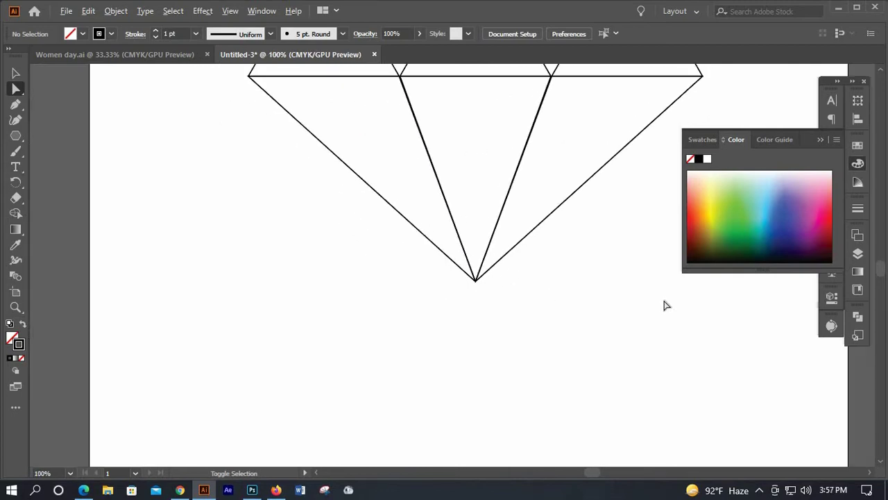
{"action": "scroll", "coordinate": [666, 304], "scroll_direction": "down", "scroll_amount": 2, "text": "alt"}
{"action": "scroll", "coordinate": [640, 298], "scroll_direction": "up", "scroll_amount": 1, "text": "alt"}
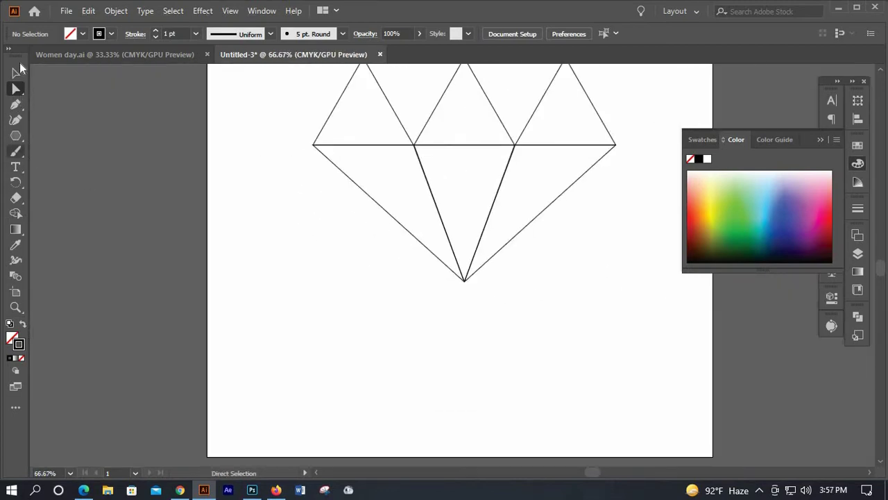
{"action": "left_click", "coordinate": [16, 73]}
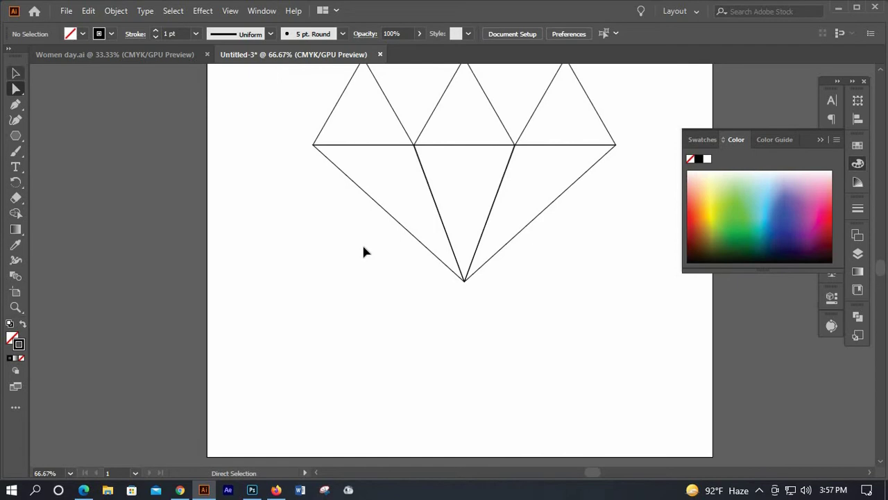
{"action": "left_click", "coordinate": [465, 281]}
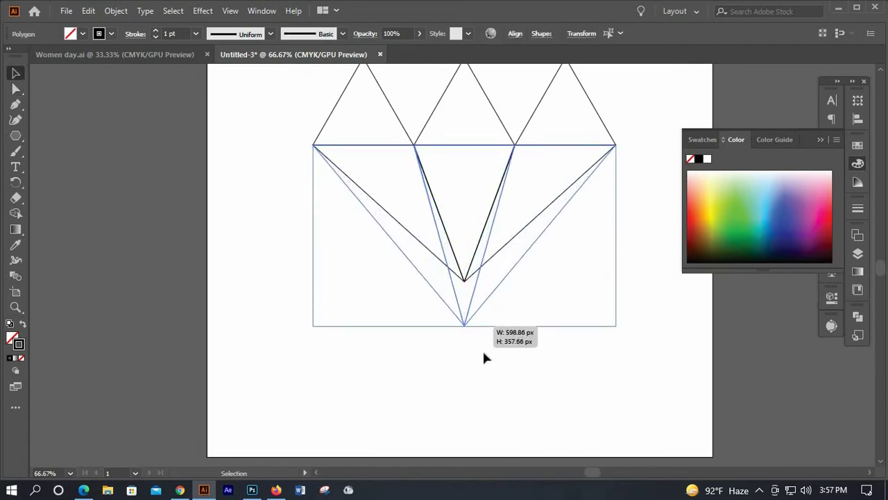
{"action": "left_click_drag", "start_coordinate": [468, 324], "coordinate": [493, 346]}
{"action": "left_click", "coordinate": [517, 346]}
{"action": "scroll", "coordinate": [527, 347], "scroll_direction": "down", "scroll_amount": 2, "text": "alt"}
{"action": "scroll", "coordinate": [555, 345], "scroll_direction": "up", "scroll_amount": 2, "text": "alt"}
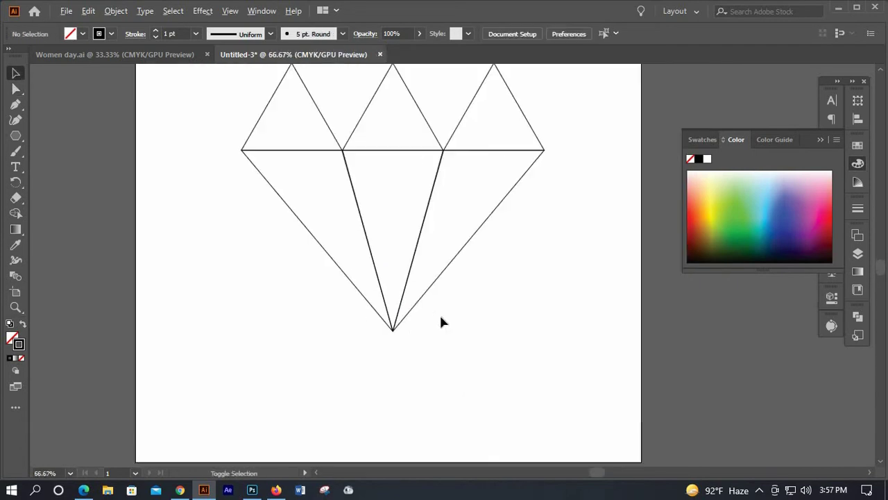
{"action": "scroll", "coordinate": [295, 267], "scroll_direction": "up", "scroll_amount": 1}
{"action": "scroll", "coordinate": [313, 191], "scroll_direction": "up", "scroll_amount": 1}
{"action": "scroll", "coordinate": [314, 191], "scroll_direction": "up", "scroll_amount": 1}
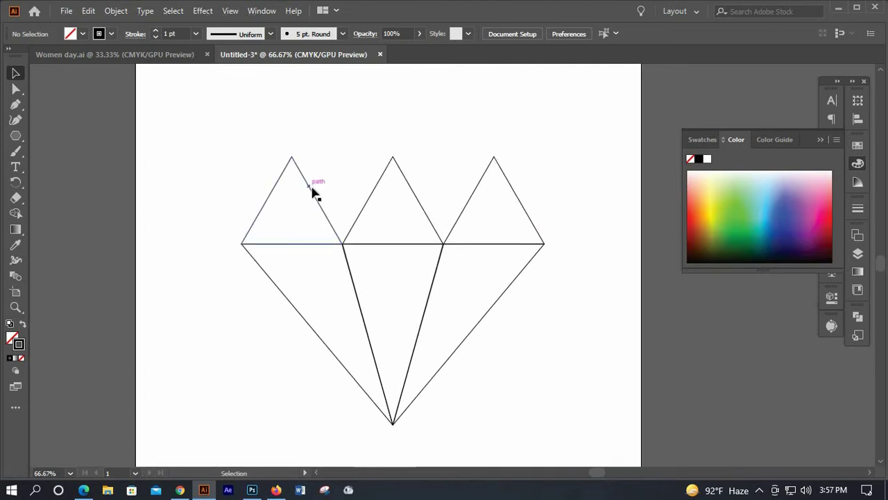
Step: Place a reflected copy of the upper-left triangle between the first two upright triangles
{"action": "left_click", "coordinate": [312, 188]}
{"action": "right_click", "coordinate": [311, 188]}
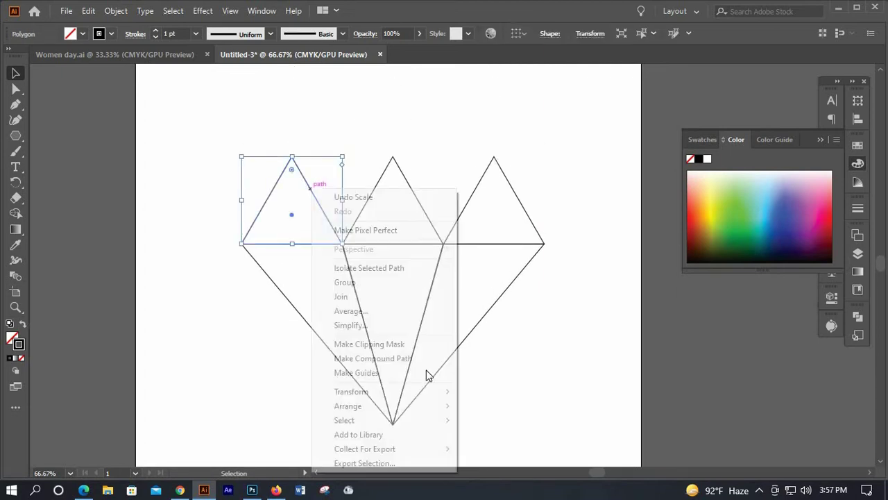
{"action": "mouse_move", "coordinate": [382, 391]}
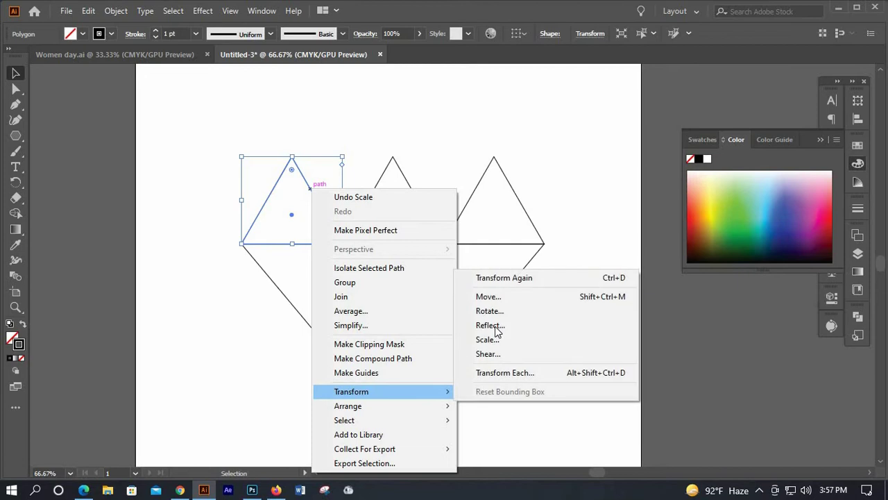
{"action": "left_click", "coordinate": [496, 325]}
{"action": "left_click", "coordinate": [590, 390]}
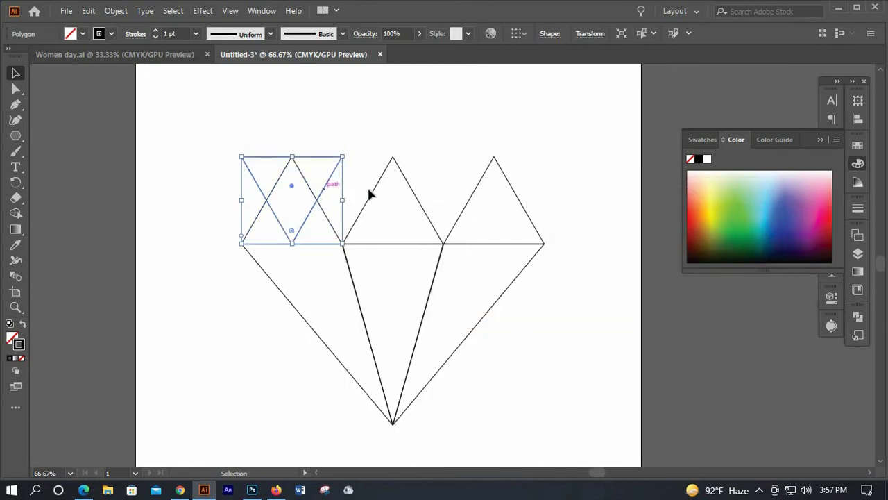
{"action": "left_click_drag", "start_coordinate": [324, 195], "coordinate": [375, 195]}
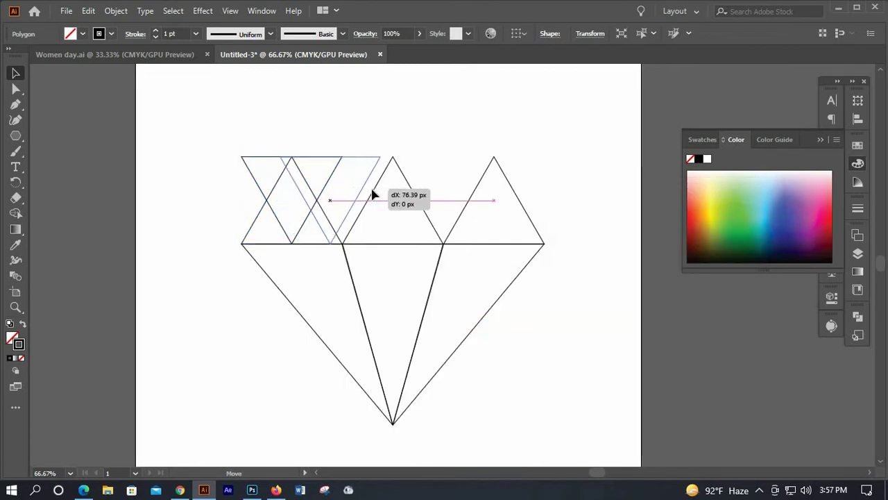
Step: Place a reflected copy of the right-middle triangle between the right-hand triangles
{"action": "left_click", "coordinate": [408, 189]}
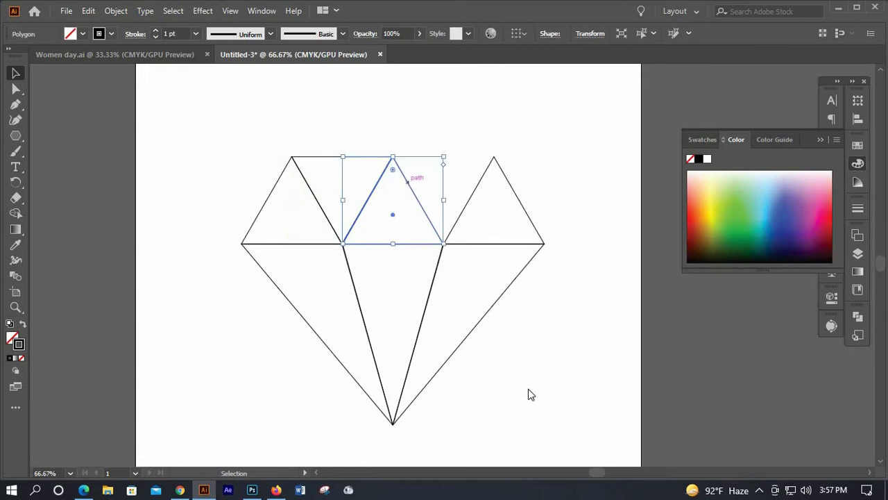
{"action": "right_click", "coordinate": [408, 184]}
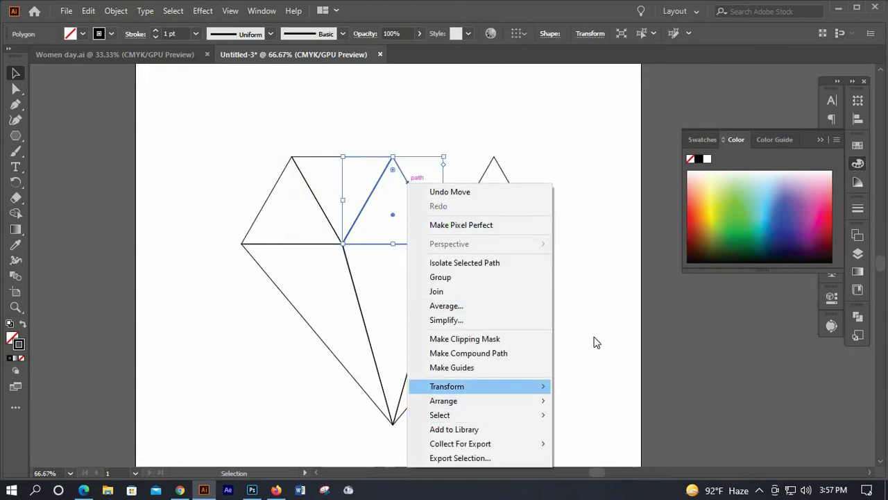
{"action": "mouse_move", "coordinate": [447, 386]}
{"action": "left_click", "coordinate": [593, 319]}
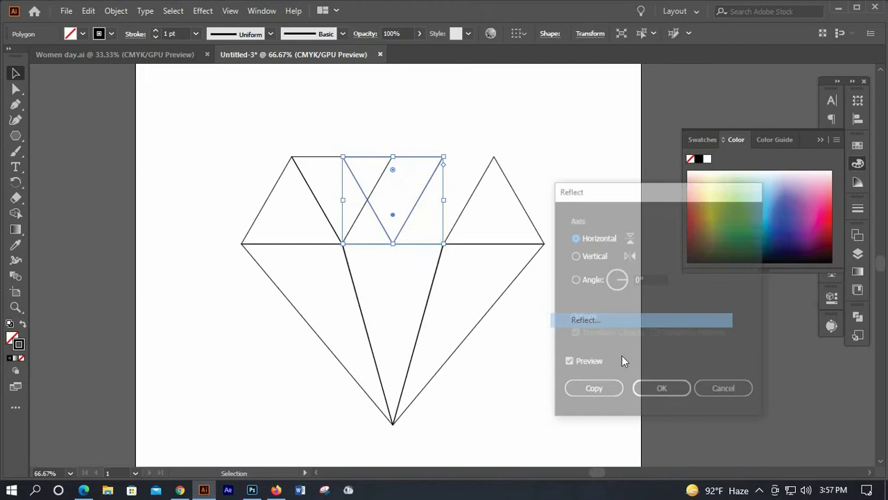
{"action": "left_click", "coordinate": [594, 390]}
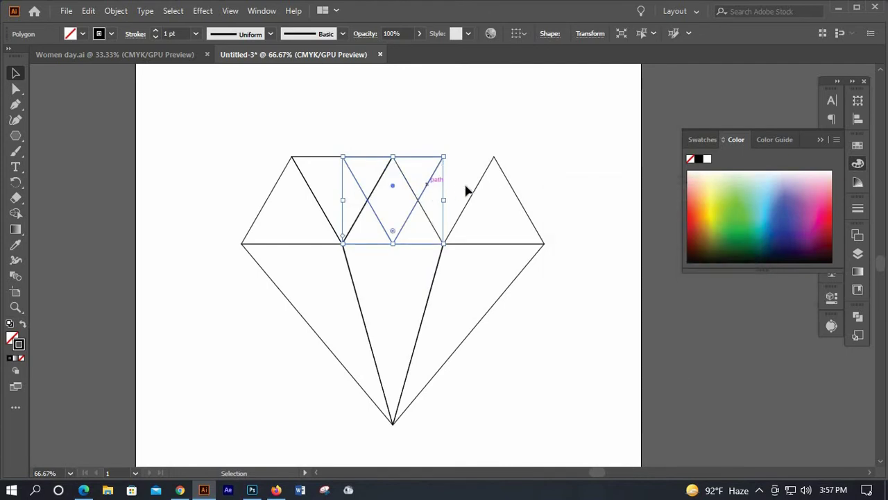
{"action": "left_click_drag", "start_coordinate": [430, 186], "coordinate": [484, 191]}
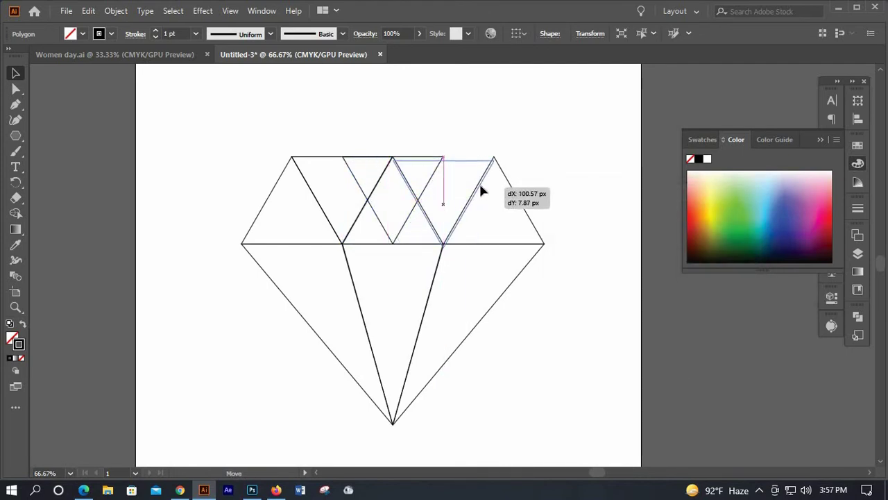
{"action": "left_click_drag", "start_coordinate": [484, 191], "coordinate": [545, 208]}
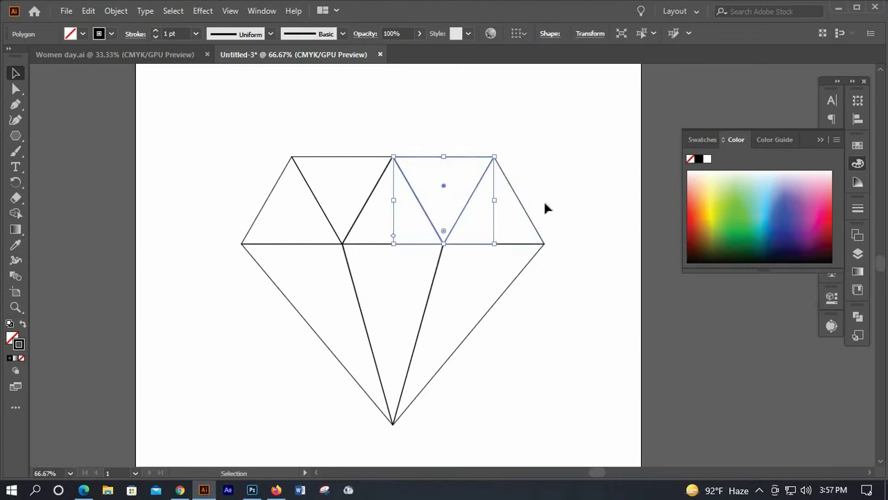
{"action": "left_click", "coordinate": [545, 208]}
{"action": "scroll", "coordinate": [530, 243], "scroll_direction": "down", "scroll_amount": 1}
Step: Select the whole diamond and give it a white stroke and black fill
{"action": "scroll", "coordinate": [530, 244], "scroll_direction": "up", "scroll_amount": 1}
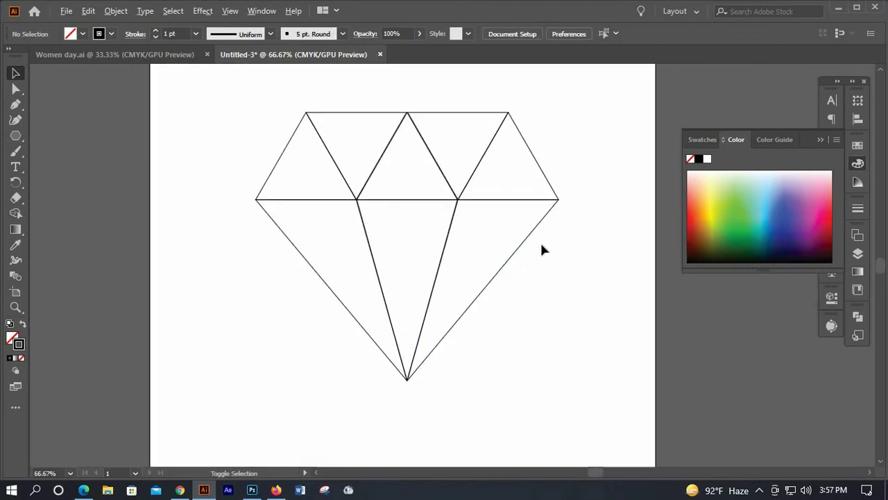
{"action": "scroll", "coordinate": [291, 179], "scroll_direction": "up", "scroll_amount": 1}
{"action": "scroll", "coordinate": [416, 277], "scroll_direction": "up", "scroll_amount": 1}
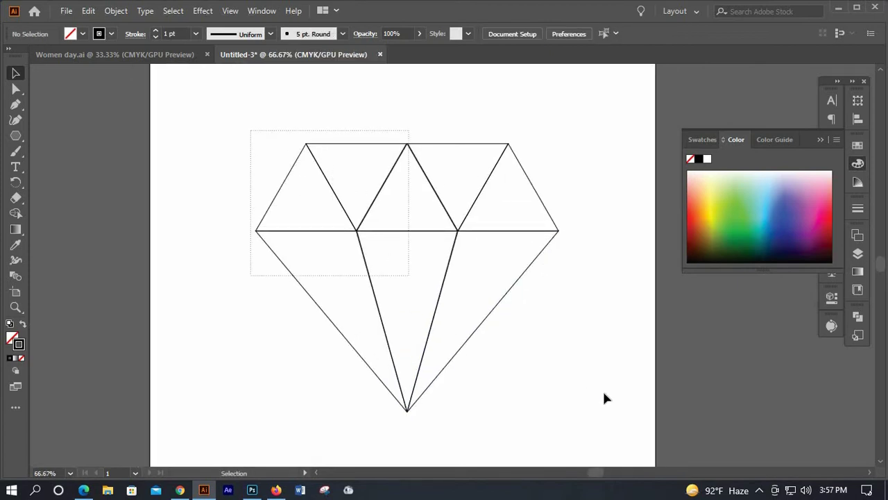
{"action": "left_click_drag", "start_coordinate": [604, 398], "coordinate": [603, 397]}
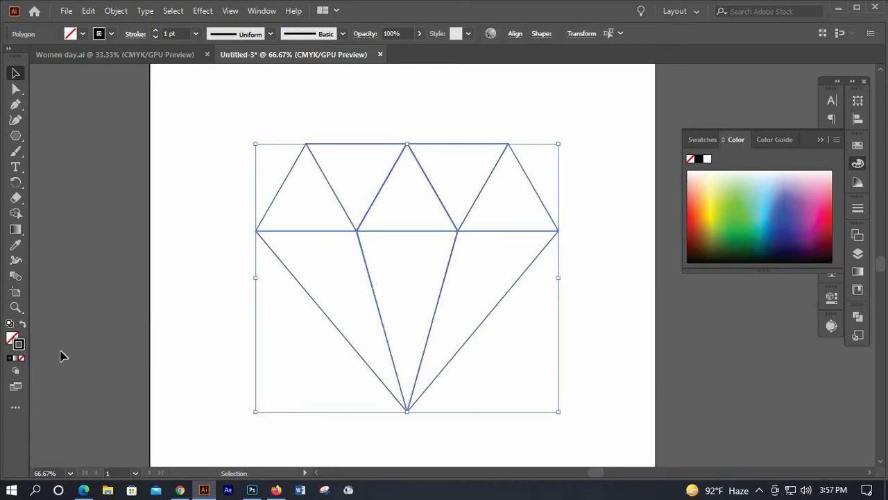
{"action": "left_click", "coordinate": [707, 160]}
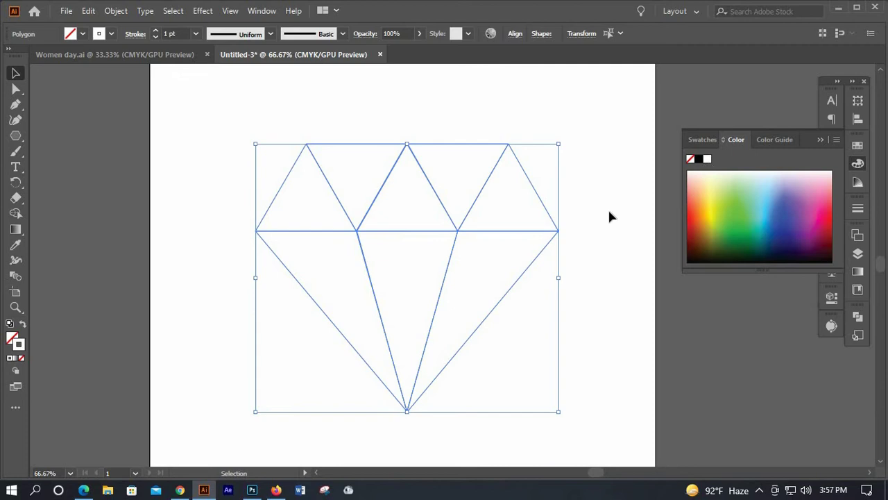
{"action": "left_click", "coordinate": [16, 213]}
{"action": "left_click", "coordinate": [698, 159]}
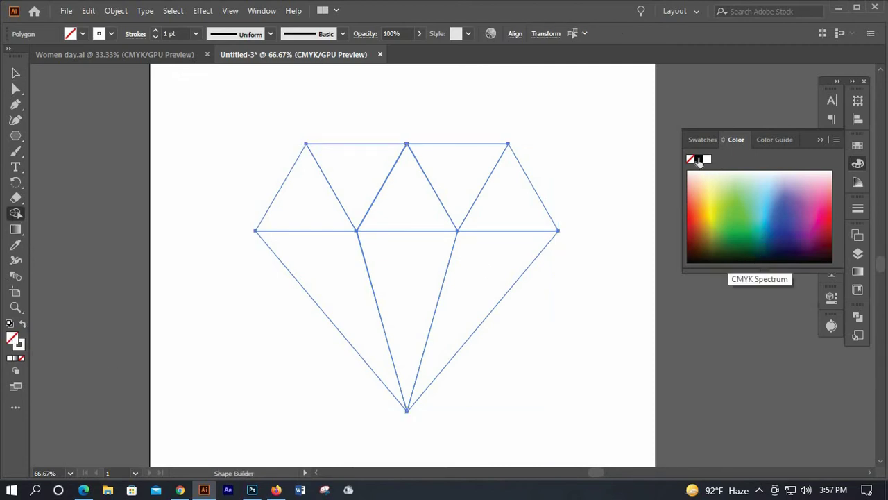
Step: Turn each of the seven facets into its own black-filled shape with Shape Builder, then deselect
{"action": "left_click", "coordinate": [310, 206]}
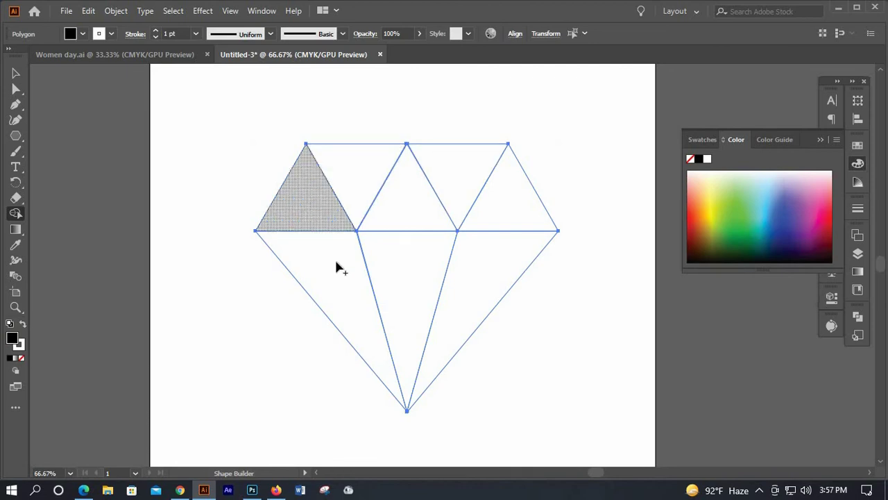
{"action": "left_click", "coordinate": [337, 253]}
{"action": "left_click", "coordinate": [378, 167]}
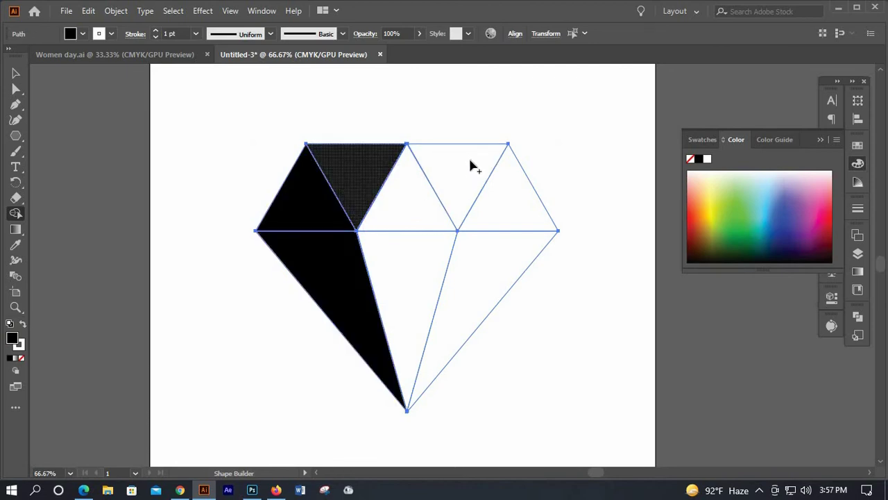
{"action": "left_click", "coordinate": [410, 208]}
{"action": "left_click", "coordinate": [470, 165]}
{"action": "left_click", "coordinate": [520, 207]}
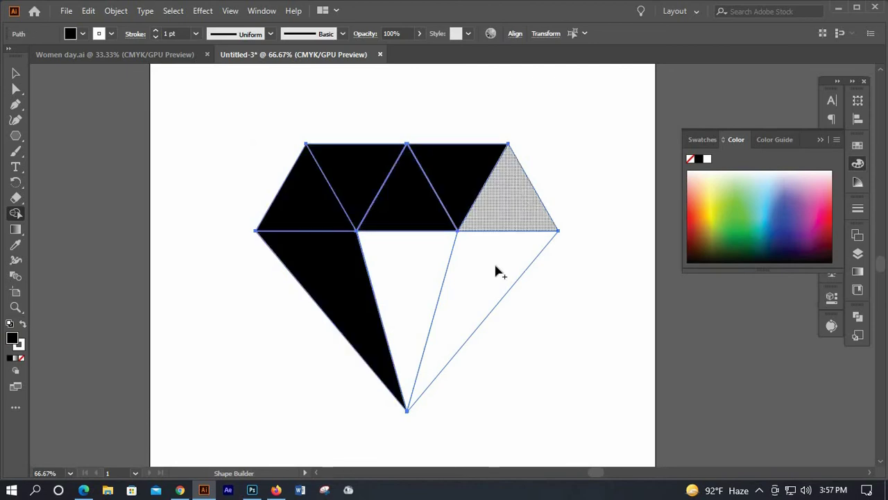
{"action": "left_click", "coordinate": [494, 261]}
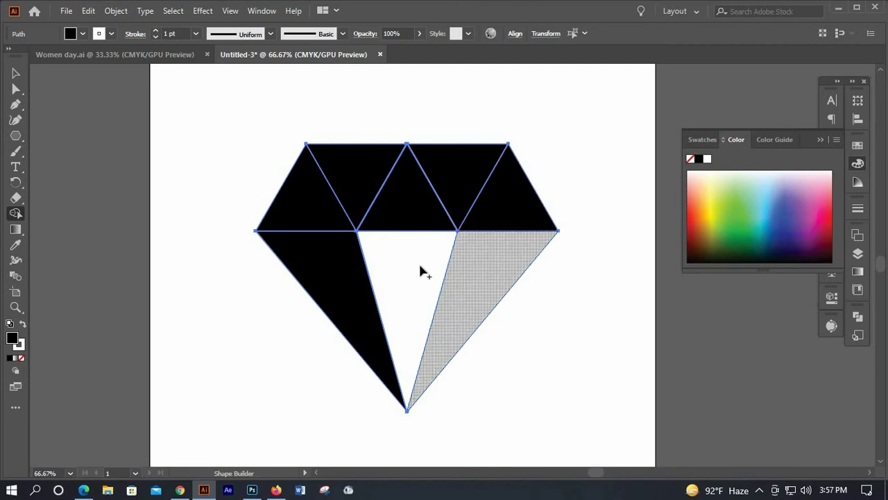
{"action": "left_click", "coordinate": [14, 72]}
{"action": "key", "text": "ctrl+shift+a"}
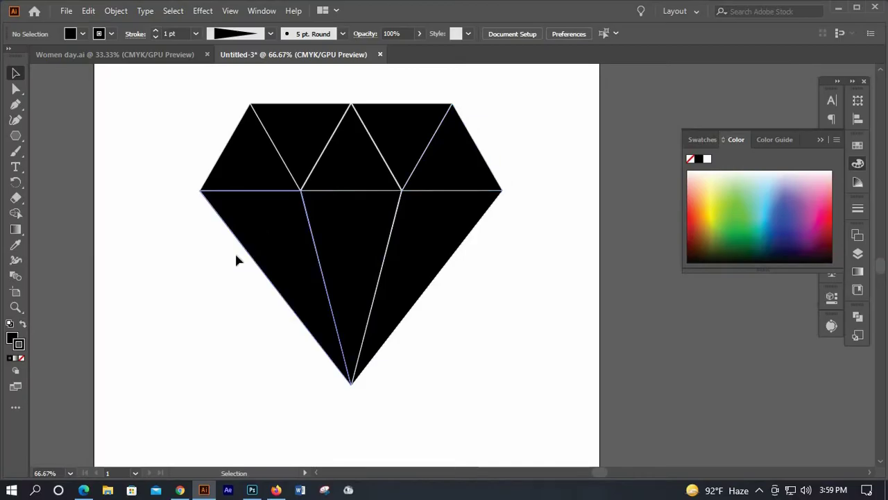
Step: Give the lower-left and lower-right diamond facets a white-to-black gradient fill
{"action": "left_click", "coordinate": [310, 264]}
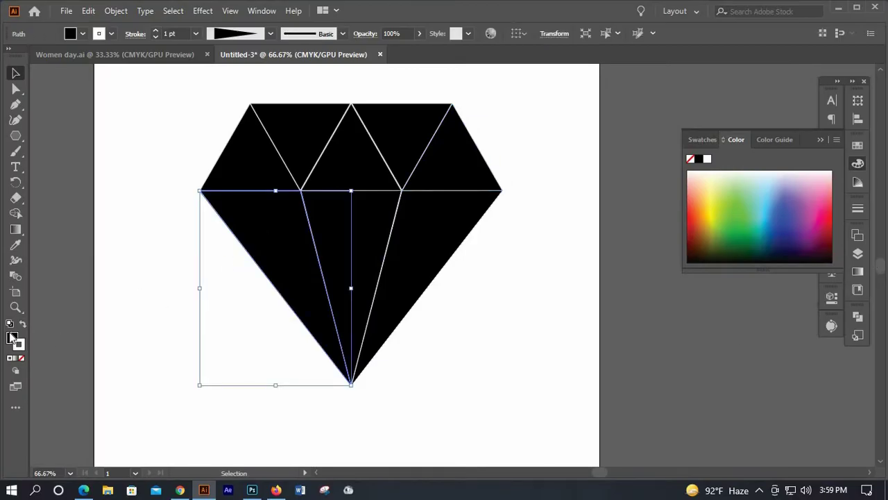
{"action": "key", "text": "ctrl+F9"}
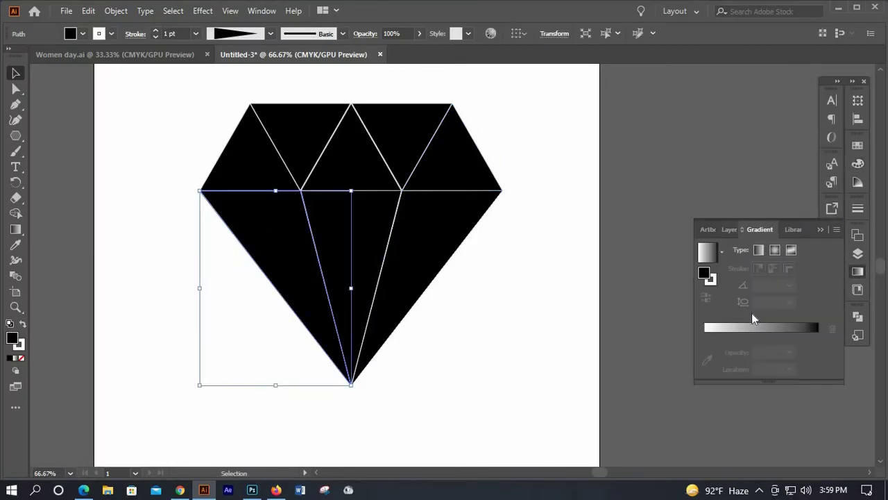
{"action": "key", "text": "period"}
{"action": "left_click", "coordinate": [342, 224]}
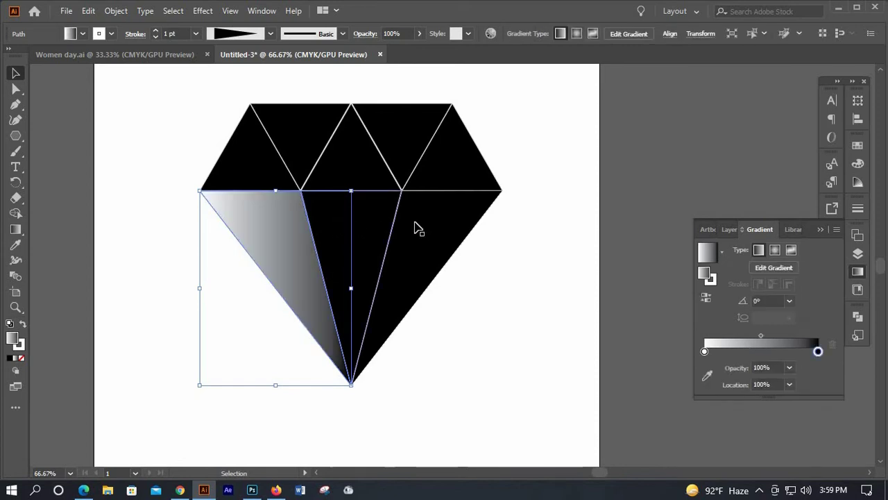
{"action": "left_click", "coordinate": [418, 219]}
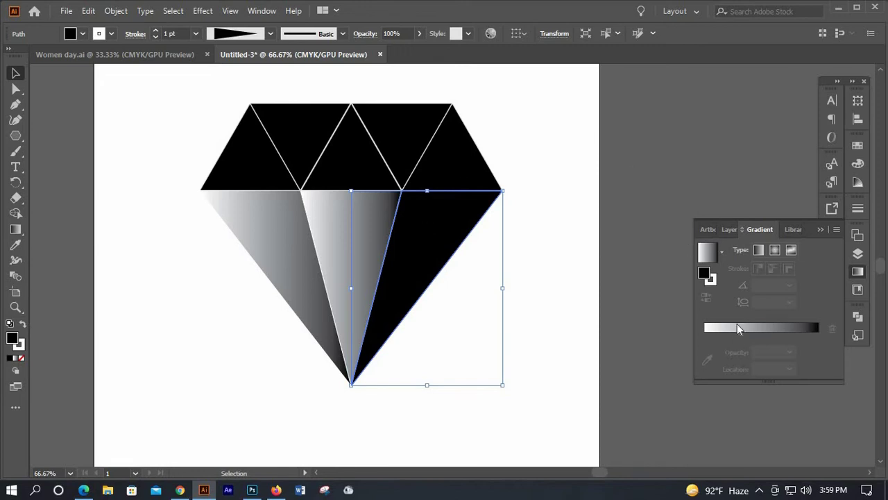
{"action": "key", "text": "period"}
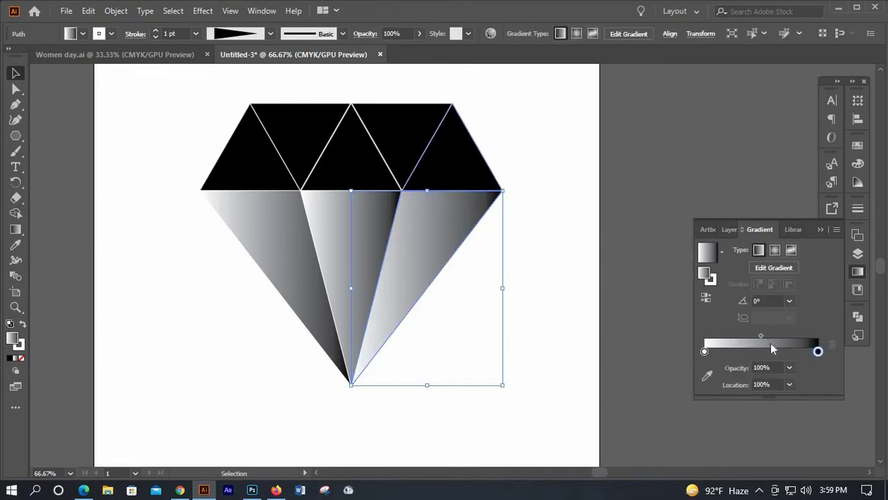
Step: Apply the same white-to-black gradient to each of the five crown triangles
{"action": "left_click", "coordinate": [455, 156]}
{"action": "key", "text": "period"}
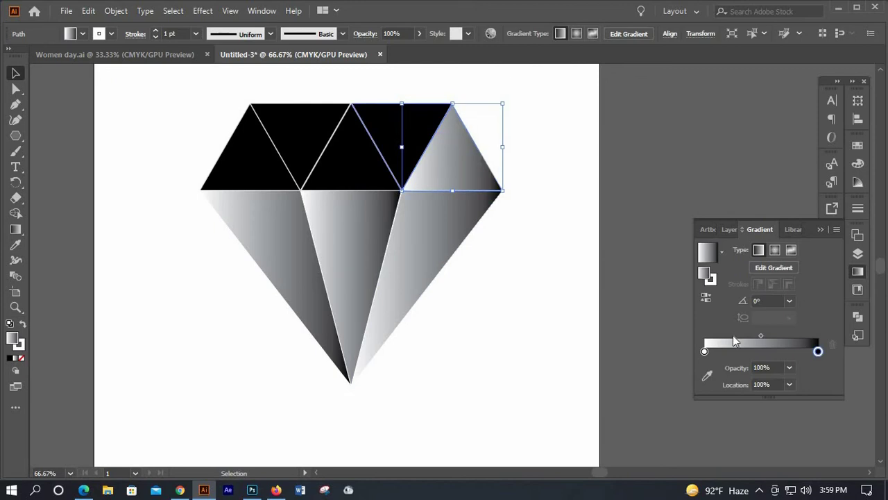
{"action": "left_click", "coordinate": [409, 139]}
{"action": "key", "text": "period"}
{"action": "left_click", "coordinate": [337, 167]}
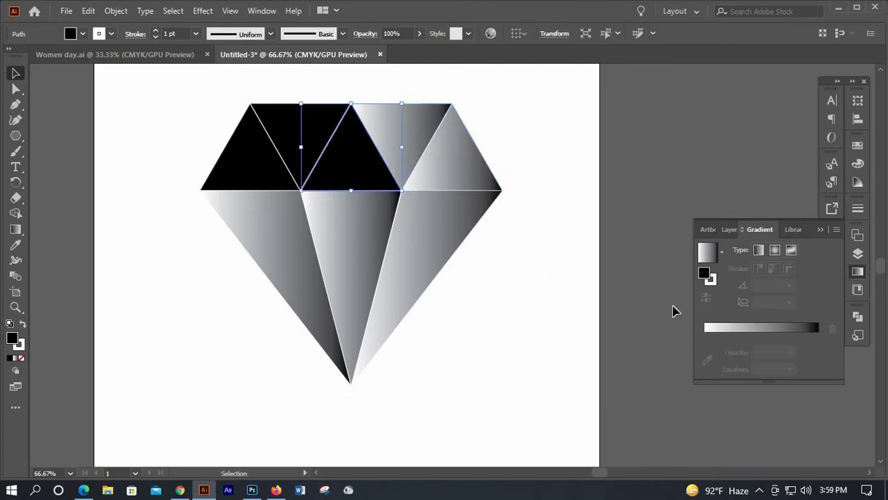
{"action": "key", "text": "period"}
{"action": "left_click", "coordinate": [287, 135]}
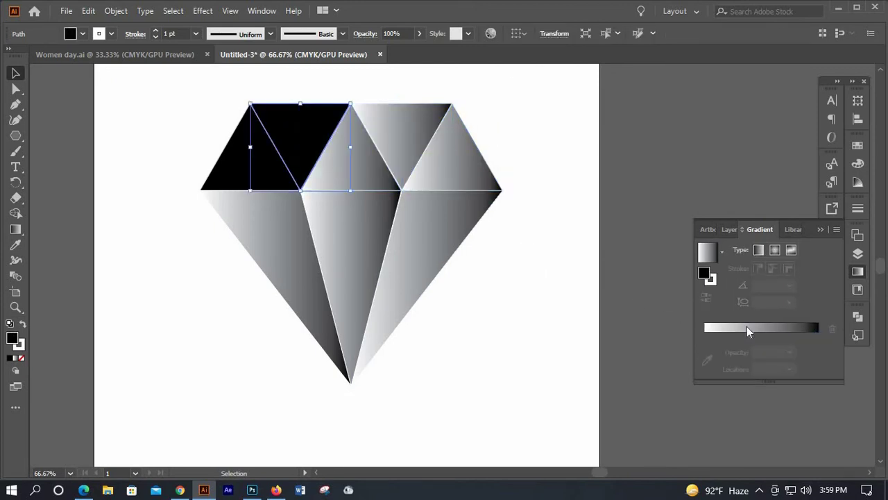
{"action": "key", "text": "period"}
{"action": "left_click", "coordinate": [240, 173]}
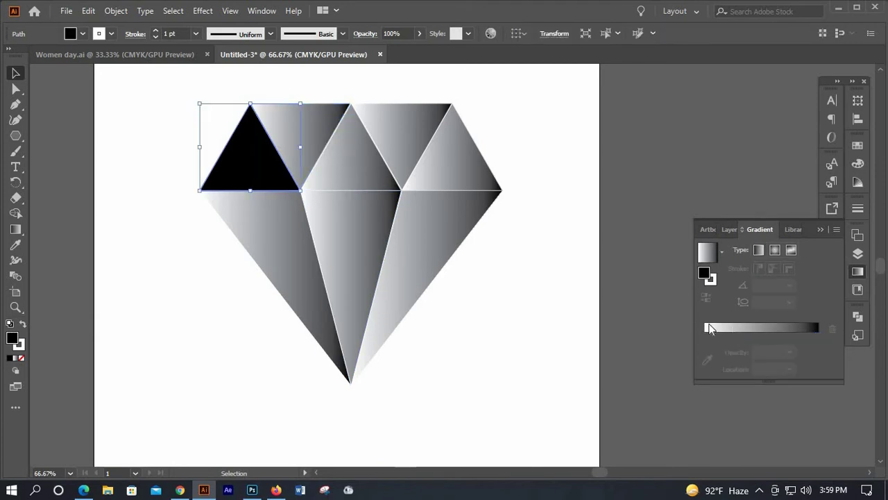
{"action": "key", "text": "period"}
Step: Move the lower-left facet's gradient midpoint to 55.59%
{"action": "left_click", "coordinate": [495, 141]}
{"action": "scroll", "coordinate": [293, 297], "scroll_direction": "up", "scroll_amount": 2}
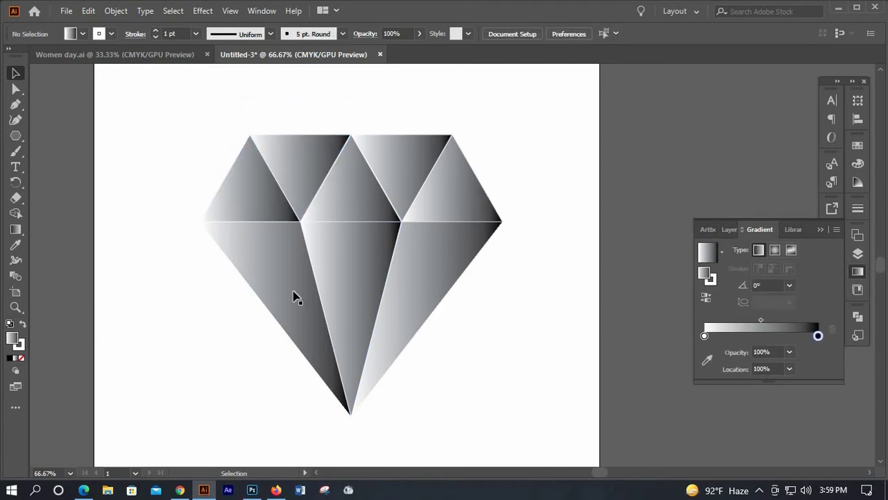
{"action": "scroll", "coordinate": [297, 297], "scroll_direction": "down", "scroll_amount": 2}
{"action": "left_click", "coordinate": [294, 276]}
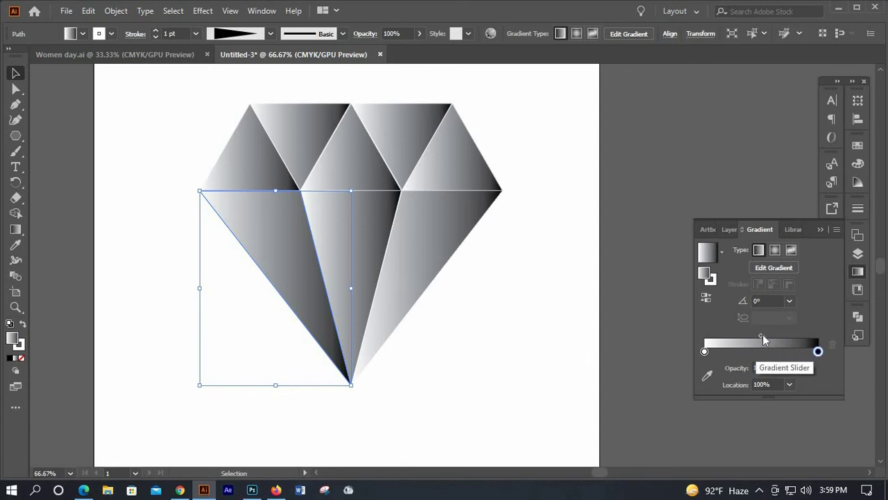
{"action": "left_click_drag", "start_coordinate": [763, 334], "coordinate": [768, 335]}
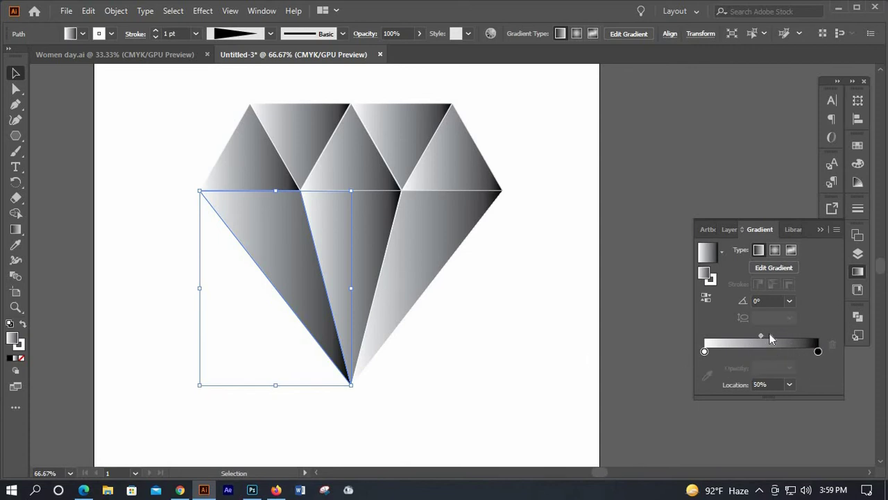
{"action": "left_click", "coordinate": [606, 316]}
{"action": "scroll", "coordinate": [605, 312], "scroll_direction": "down", "scroll_amount": 1}
{"action": "scroll", "coordinate": [606, 313], "scroll_direction": "down", "scroll_amount": 2}
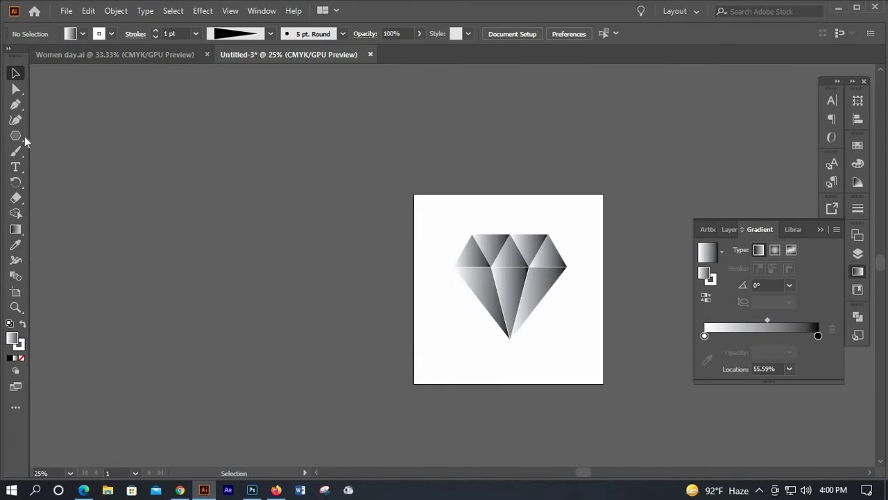
Step: Draw a rectangle covering the artboard with solid black fill and no stroke
{"action": "left_click_drag", "start_coordinate": [17, 141], "coordinate": [66, 134]}
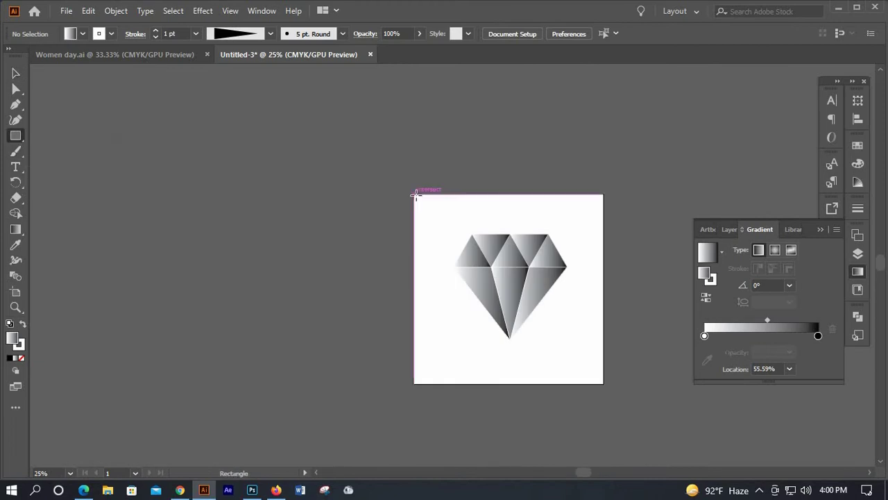
{"action": "left_click_drag", "start_coordinate": [413, 195], "coordinate": [603, 383]}
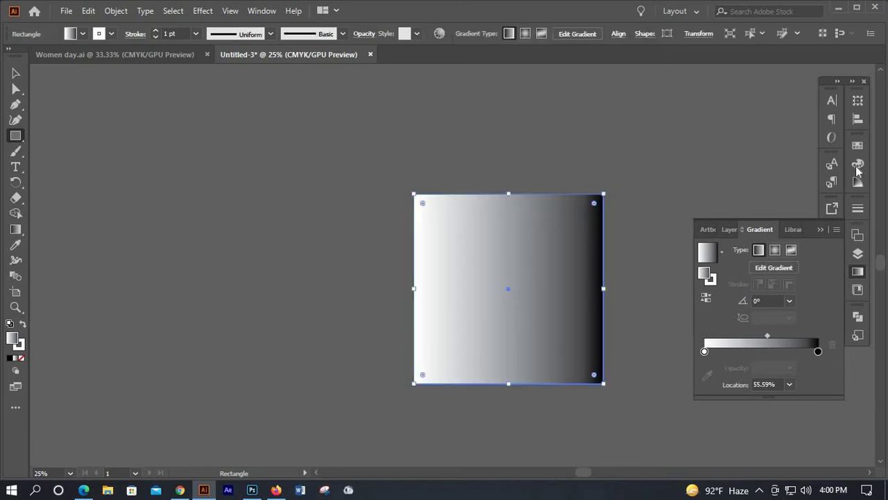
{"action": "left_click", "coordinate": [11, 358]}
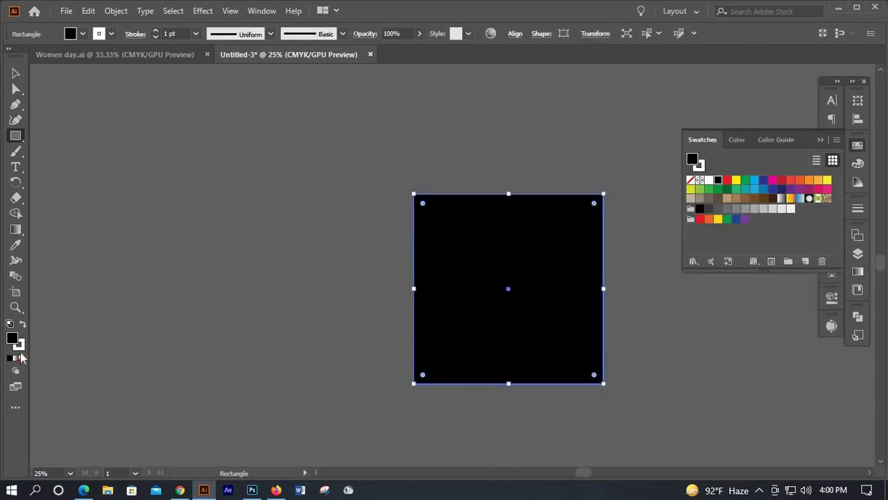
{"action": "left_click", "coordinate": [21, 358]}
{"action": "left_click", "coordinate": [16, 73]}
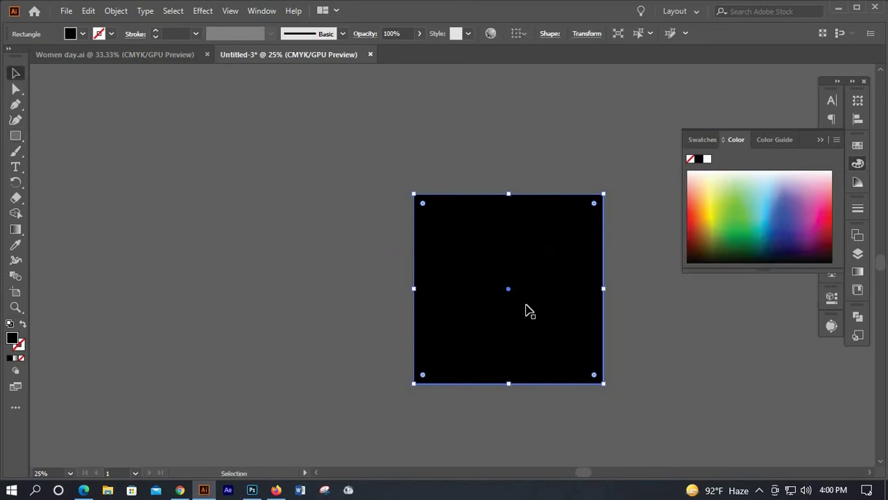
{"action": "key", "text": "ctrl+2"}
Step: Send the black rectangle to the back, behind the diamond
{"action": "right_click", "coordinate": [526, 96]}
{"action": "key", "text": "Escape"}
{"action": "right_click", "coordinate": [478, 307]}
{"action": "mouse_move", "coordinate": [476, 243]}
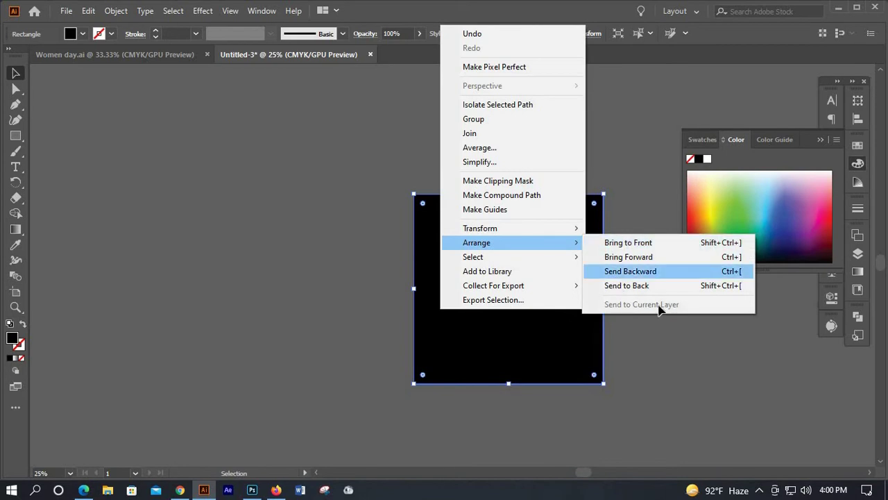
{"action": "left_click", "coordinate": [627, 285]}
{"action": "key", "text": "ctrl+2"}
{"action": "left_click", "coordinate": [595, 312]}
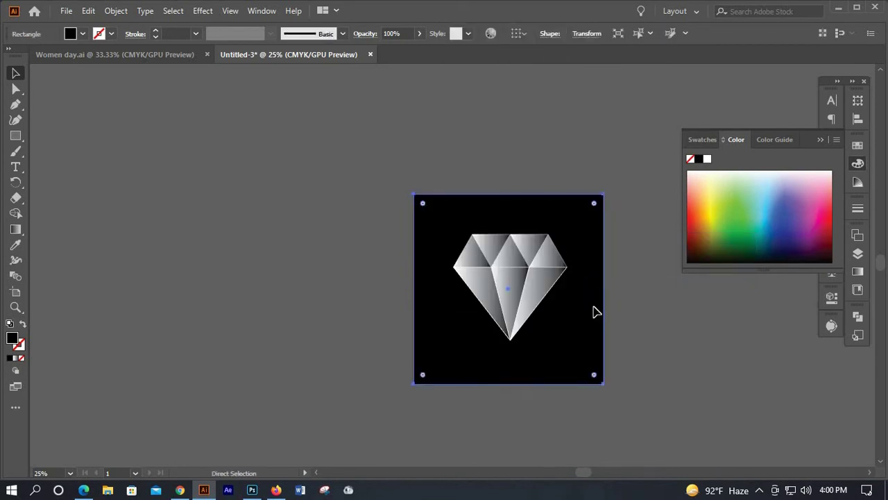
{"action": "key", "text": "ctrl+2"}
Step: Redraw the lower-right facet's gradient to run nearly top to bottom, with a higher midpoint
{"action": "key", "text": "ctrl+plus"}
{"action": "key", "text": "ctrl+plus"}
{"action": "key", "text": "ctrl+plus"}
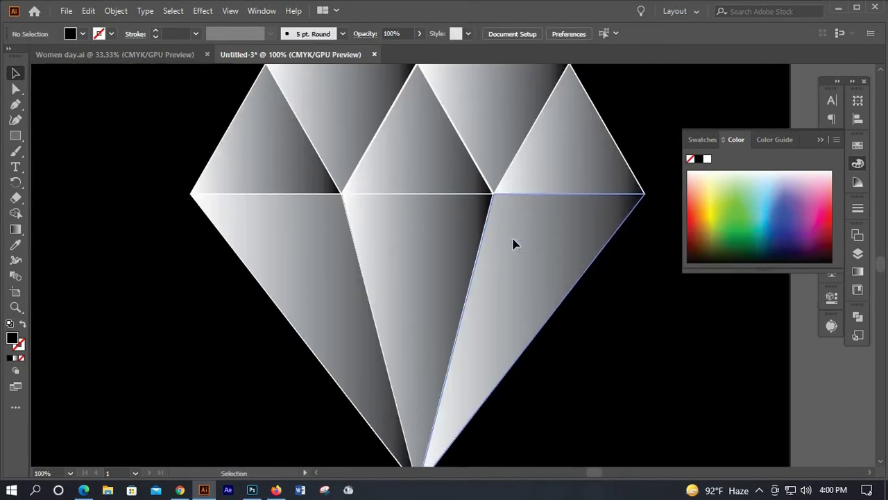
{"action": "left_click", "coordinate": [514, 221]}
{"action": "key", "text": "ctrl+minus"}
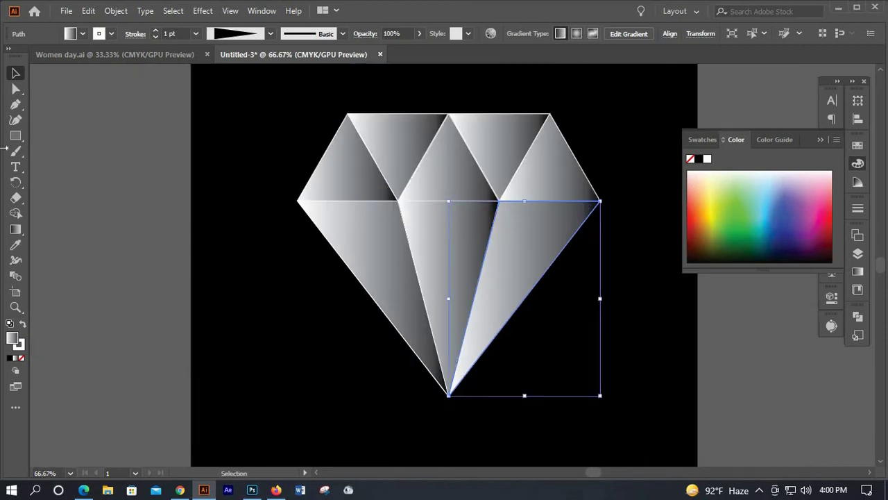
{"action": "key", "text": "g"}
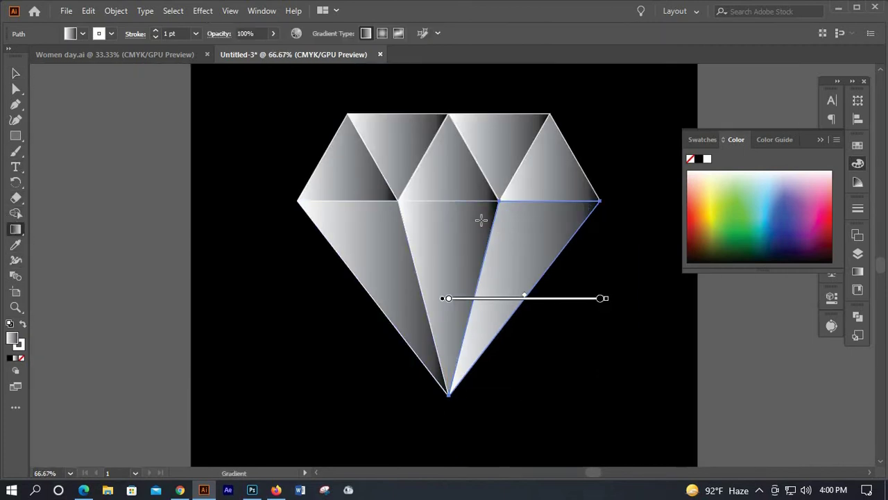
{"action": "left_click_drag", "start_coordinate": [487, 212], "coordinate": [542, 337]}
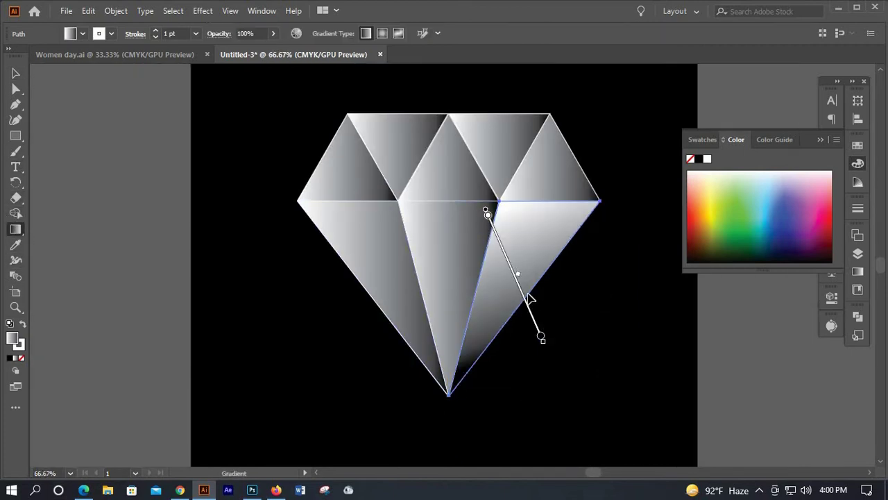
{"action": "left_click_drag", "start_coordinate": [514, 188], "coordinate": [531, 361]}
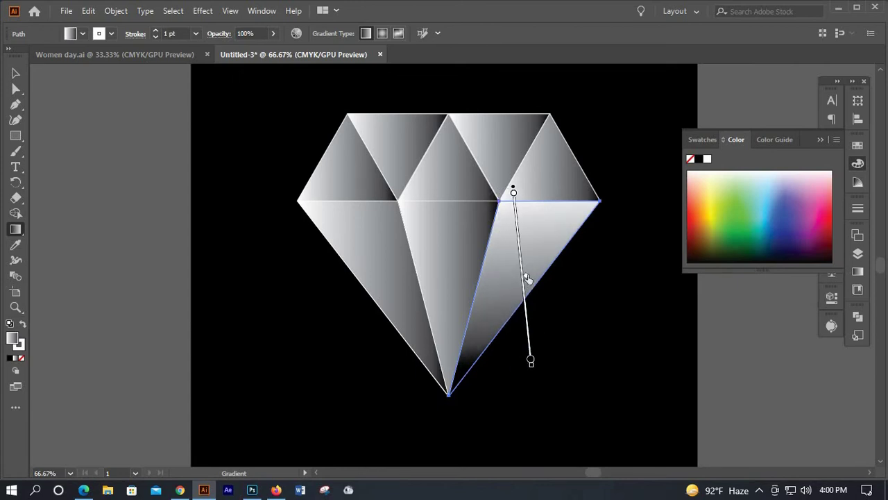
{"action": "left_click_drag", "start_coordinate": [525, 276], "coordinate": [525, 261]}
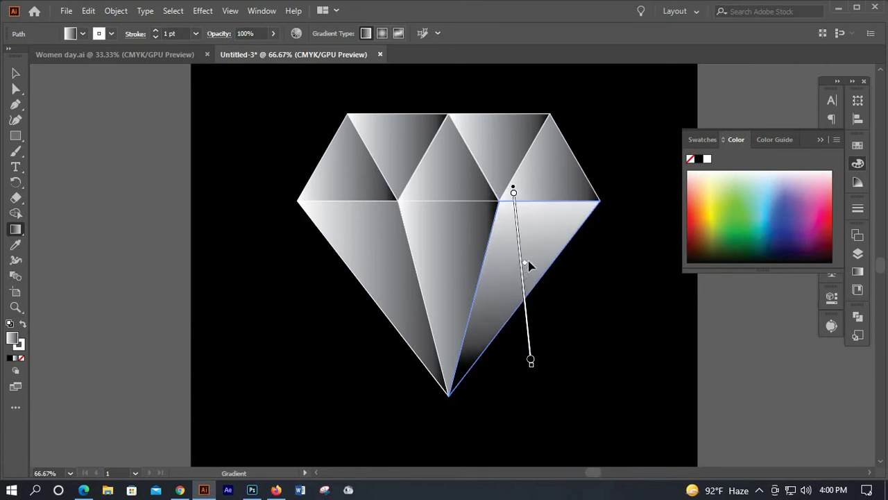
Step: Change that gradient's black end stop to grey 6D6C6C
{"action": "left_click", "coordinate": [860, 272]}
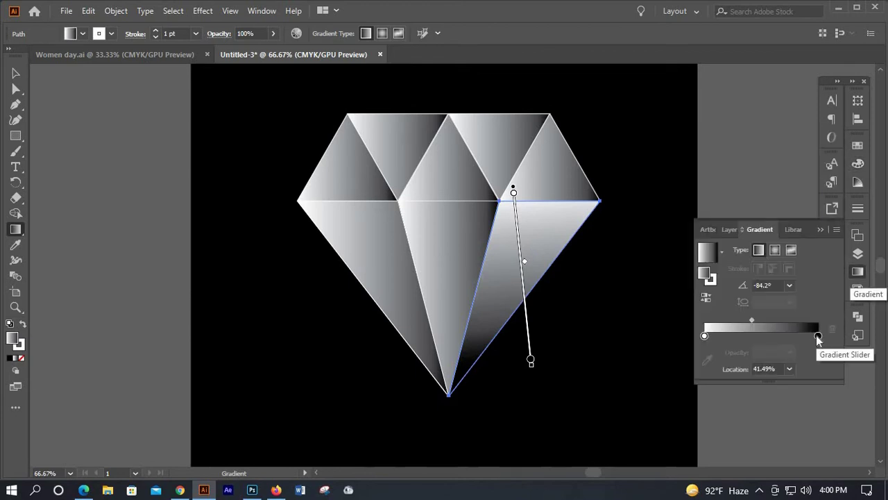
{"action": "left_click", "coordinate": [818, 336]}
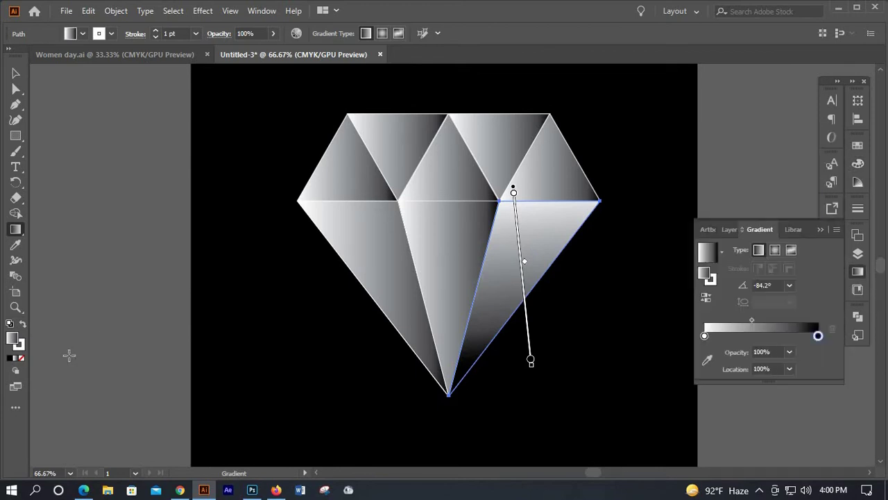
{"action": "double_click", "coordinate": [13, 340]}
{"action": "left_click", "coordinate": [512, 286]}
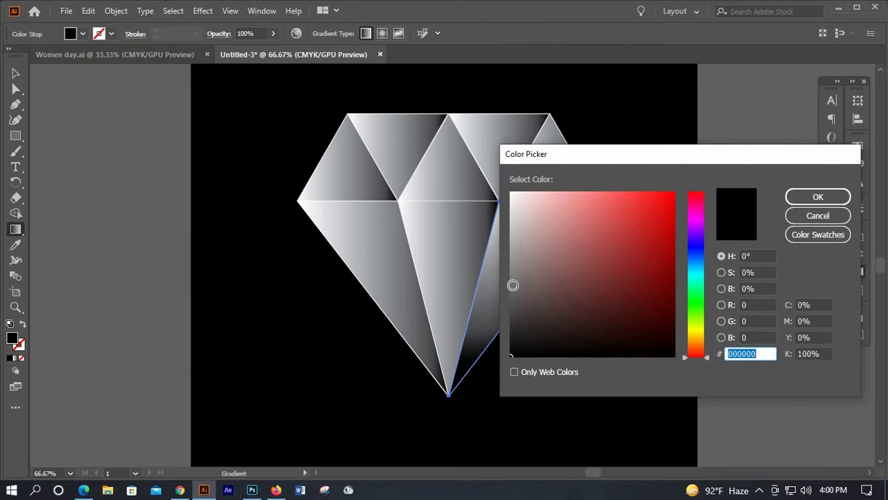
{"action": "left_click", "coordinate": [813, 199]}
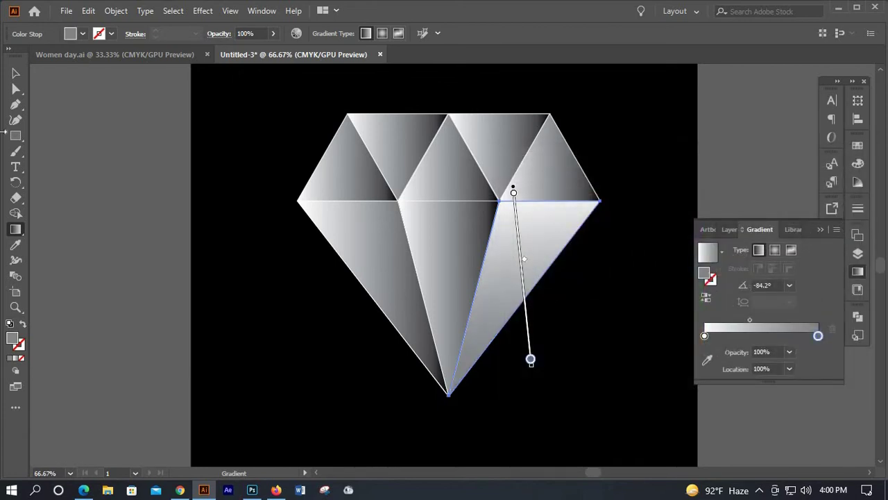
{"action": "left_click", "coordinate": [14, 72]}
{"action": "left_click", "coordinate": [413, 253]}
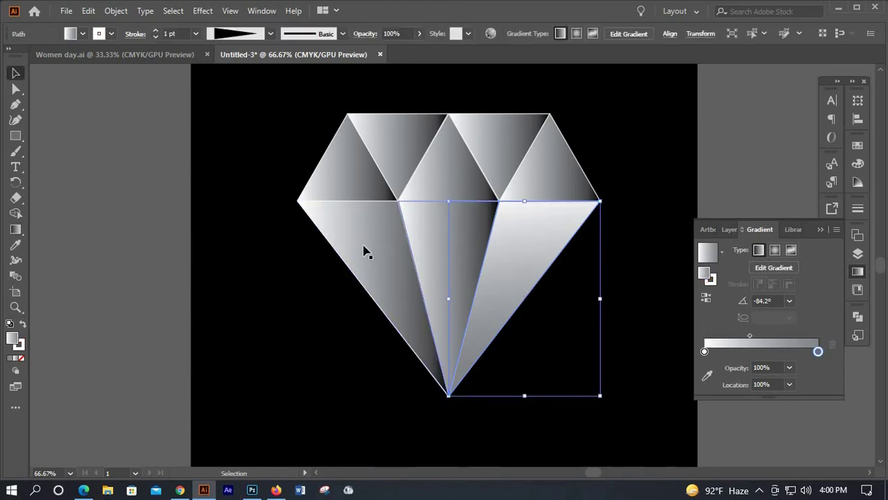
Step: Copy the lower-right facet's white-to-grey gradient onto all other facets using the Eyedropper
{"action": "left_click", "coordinate": [356, 216], "text": "shift"}
{"action": "left_click", "coordinate": [448, 163], "text": "shift"}
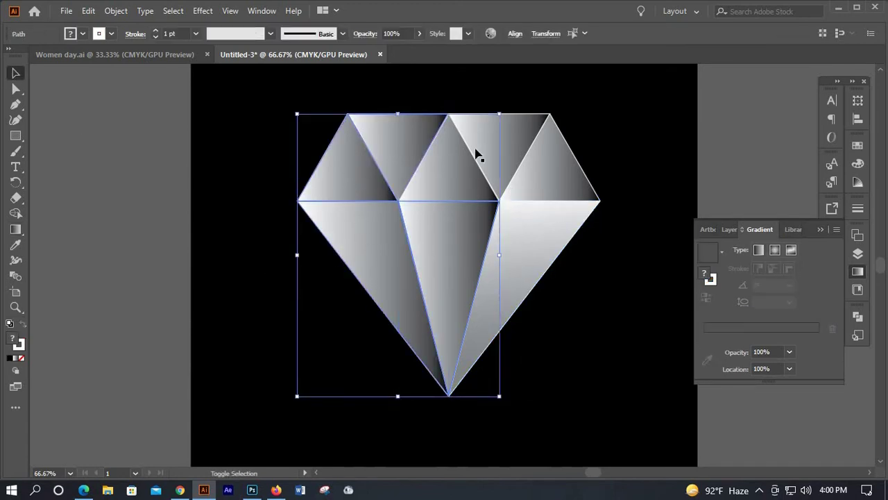
{"action": "left_click", "coordinate": [477, 151], "text": "shift"}
{"action": "left_click", "coordinate": [553, 162], "text": "shift"}
{"action": "left_click", "coordinate": [527, 229], "text": "shift"}
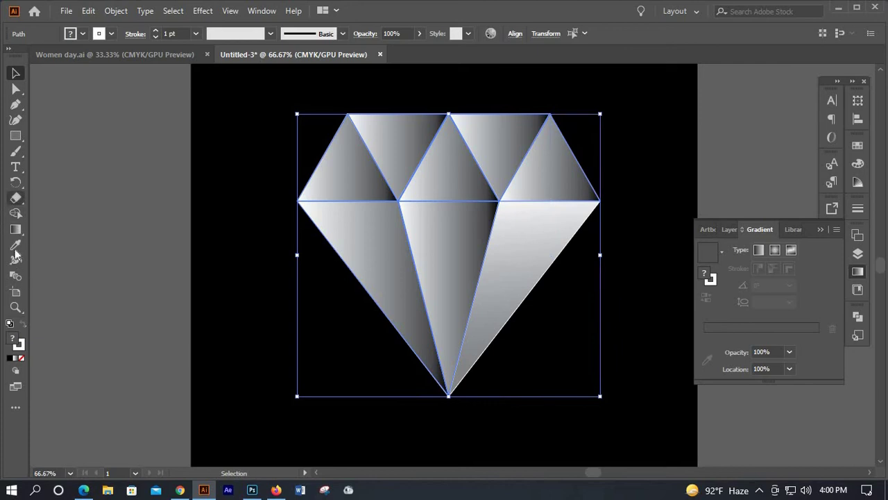
{"action": "left_click", "coordinate": [15, 244]}
{"action": "left_click", "coordinate": [546, 240]}
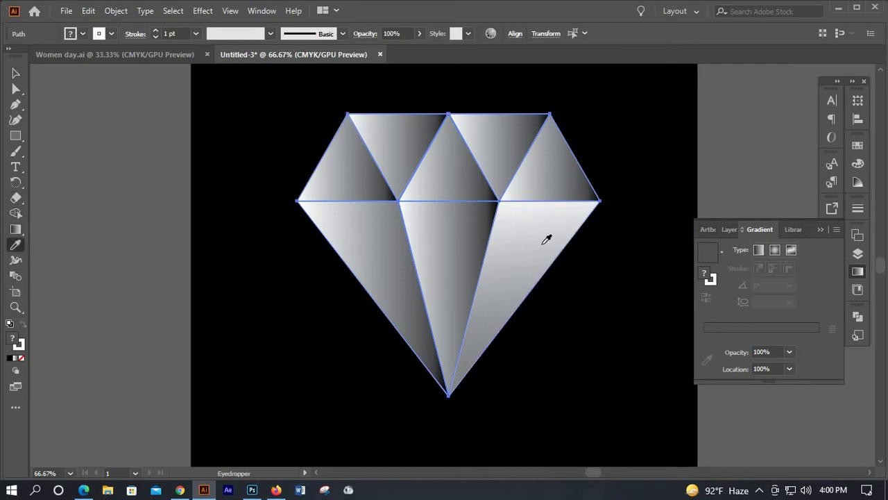
{"action": "left_click", "coordinate": [15, 73]}
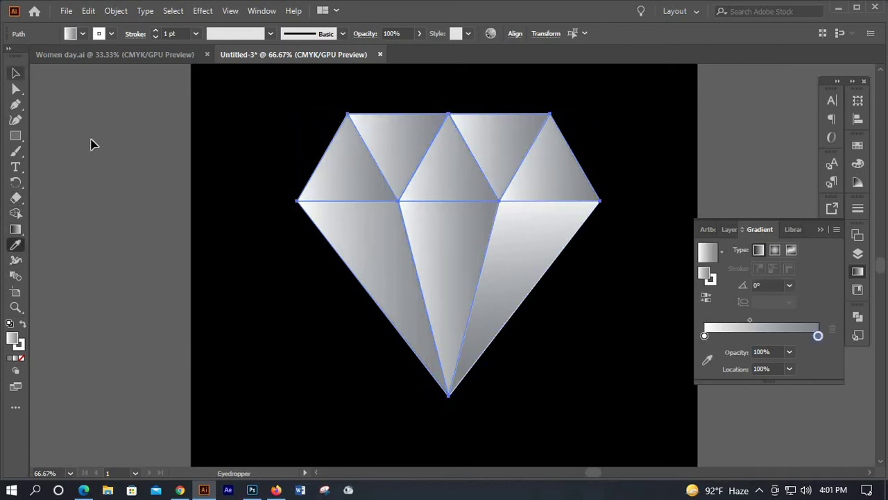
{"action": "left_click", "coordinate": [563, 262]}
{"action": "left_click", "coordinate": [460, 264]}
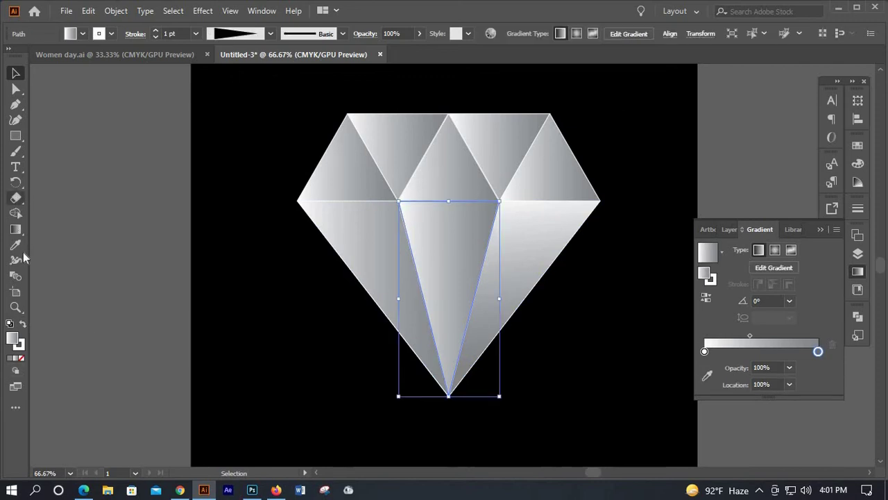
{"action": "left_click", "coordinate": [15, 231]}
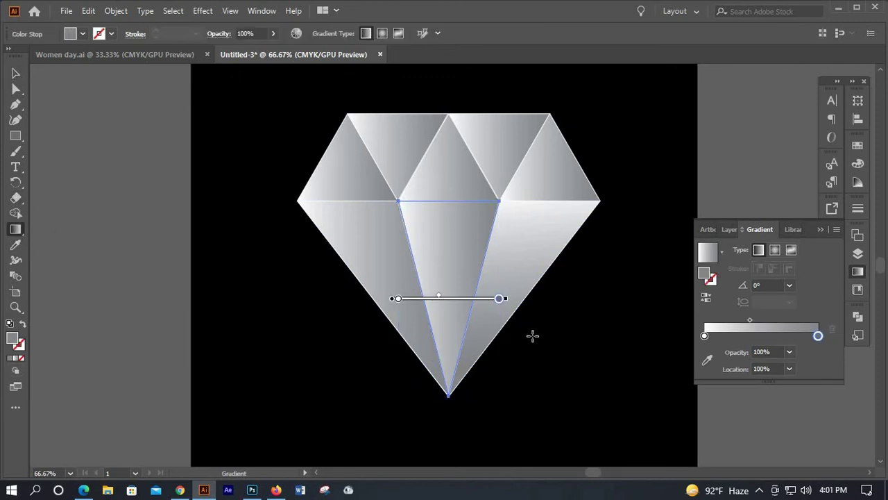
Step: Angle the centre lower triangle's gradient diagonally at about -47.8°
{"action": "left_click_drag", "start_coordinate": [385, 200], "coordinate": [521, 351]}
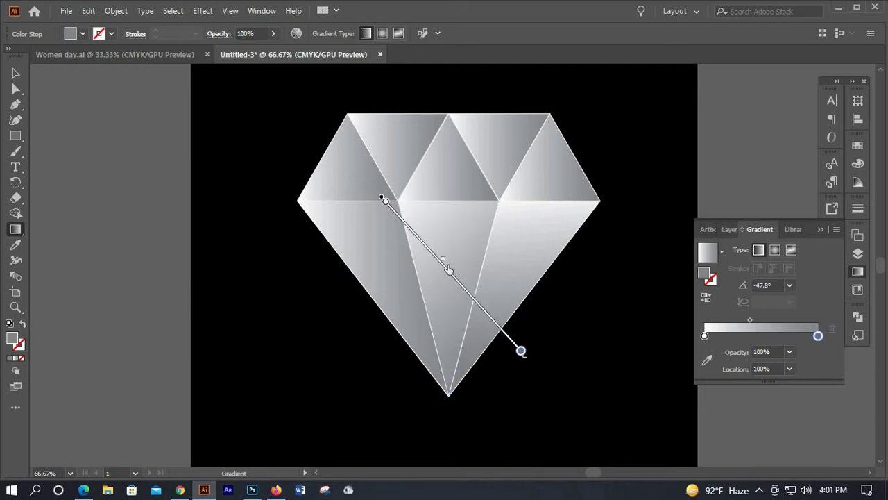
{"action": "left_click_drag", "start_coordinate": [461, 279], "coordinate": [459, 278]}
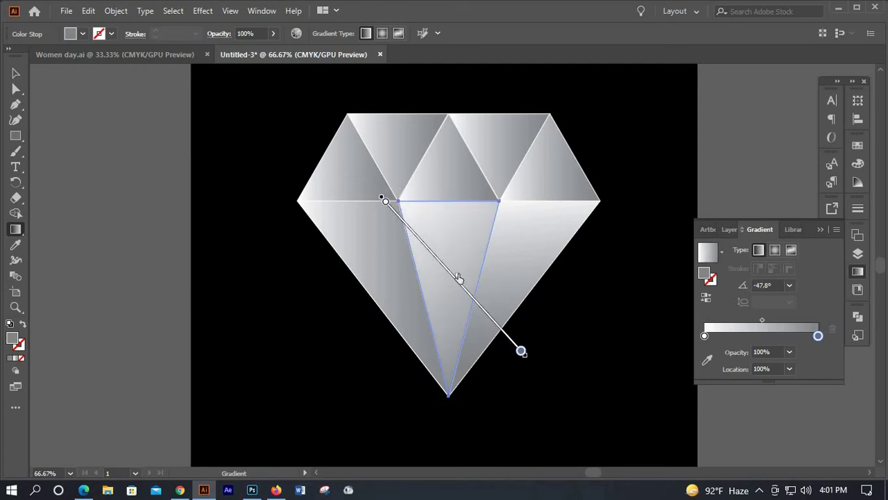
{"action": "key", "text": "v"}
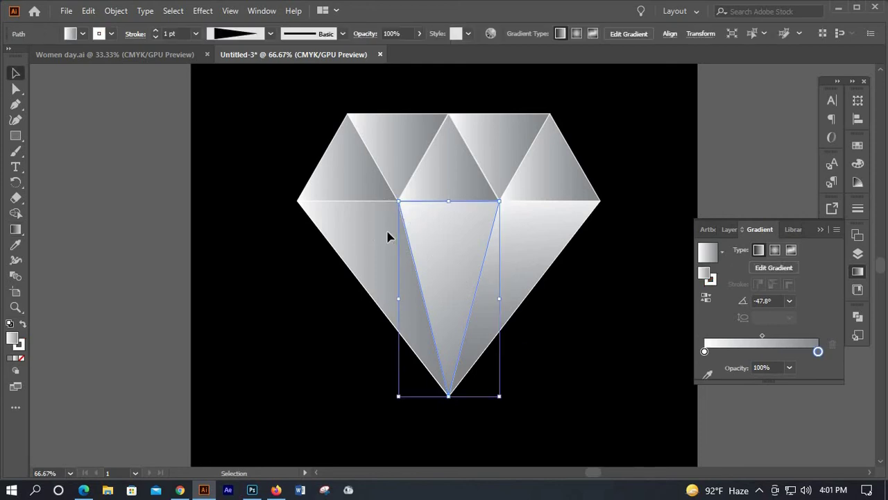
Step: Give the left lower triangle a diagonal gradient at about -32.7°
{"action": "left_click", "coordinate": [378, 242]}
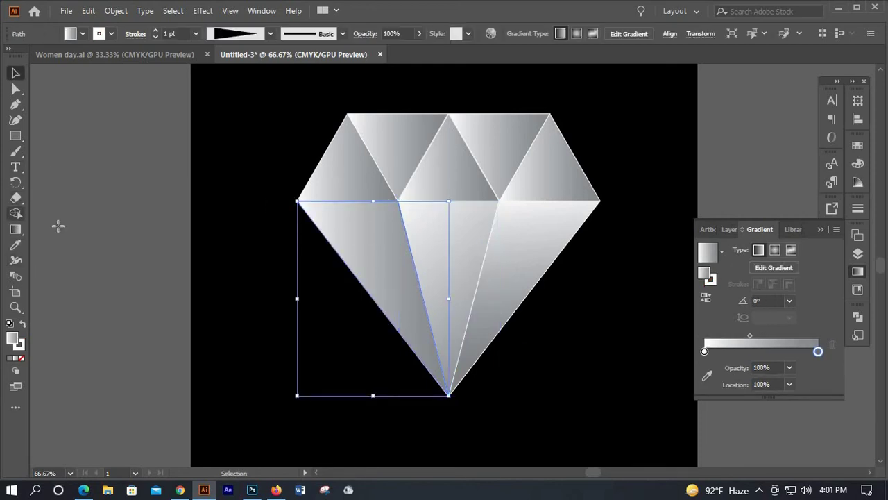
{"action": "left_click", "coordinate": [16, 229]}
{"action": "mouse_move", "coordinate": [288, 216]}
{"action": "left_mouse_down"}
{"action": "mouse_move", "coordinate": [458, 345]}
{"action": "mouse_move", "coordinate": [467, 333]}
{"action": "left_mouse_up"}
{"action": "left_click_drag", "start_coordinate": [387, 218], "coordinate": [363, 358]}
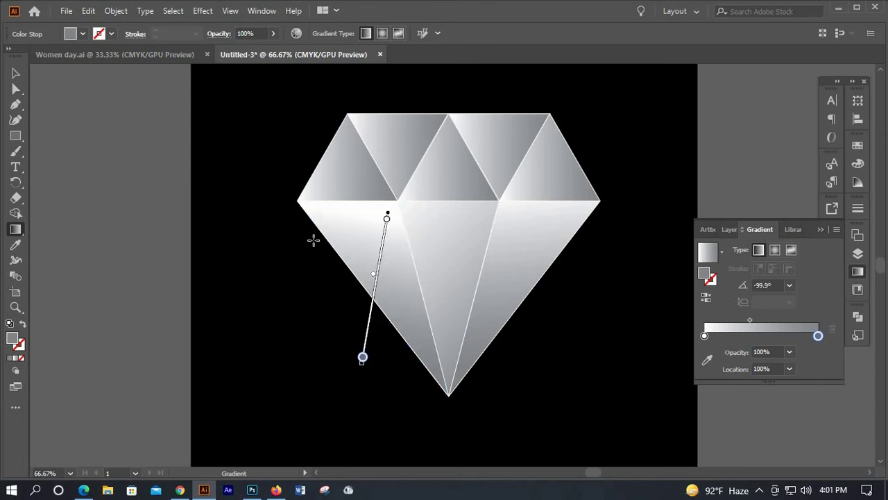
{"action": "left_click_drag", "start_coordinate": [312, 228], "coordinate": [476, 333]}
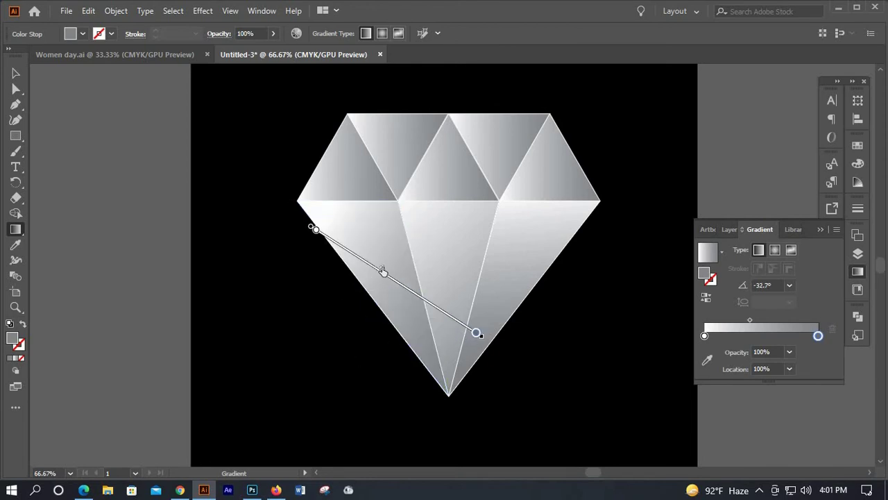
{"action": "left_click_drag", "start_coordinate": [392, 278], "coordinate": [395, 279]}
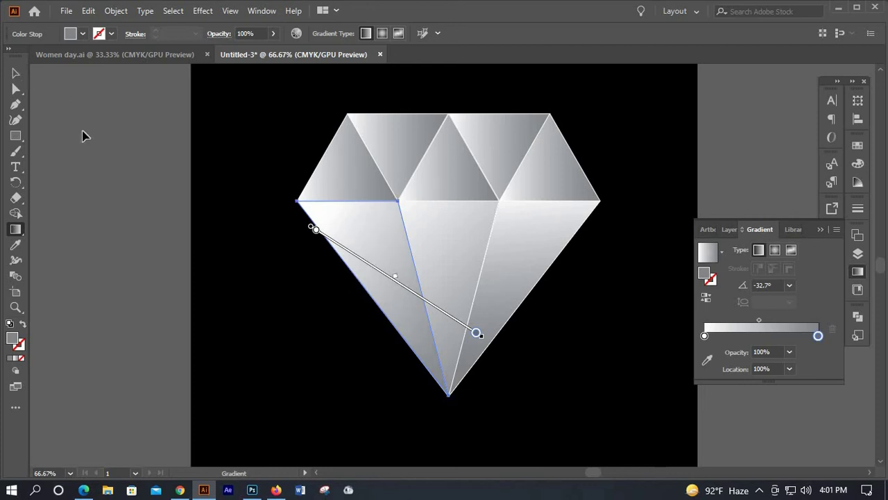
Step: Angle the top-left facet's gradient diagonally at -124.3°
{"action": "key", "text": "v"}
{"action": "left_click", "coordinate": [540, 308]}
{"action": "scroll", "coordinate": [479, 281], "scroll_direction": "up", "scroll_amount": 2}
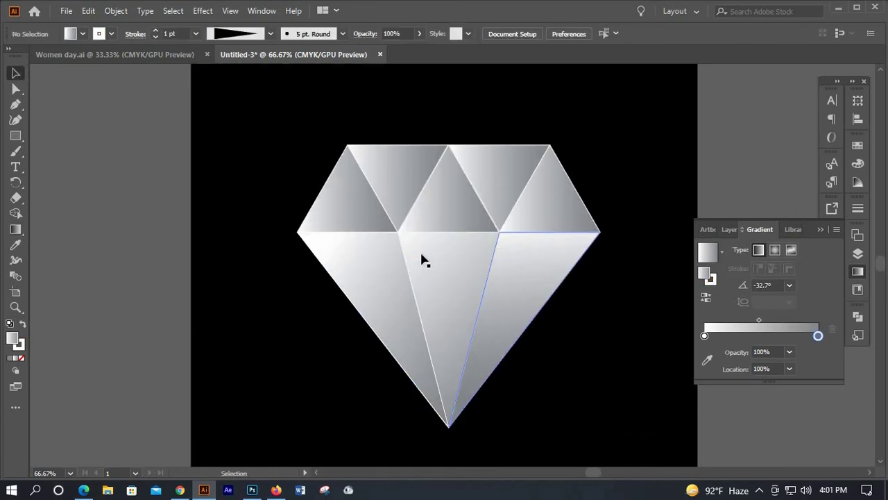
{"action": "left_click", "coordinate": [358, 217]}
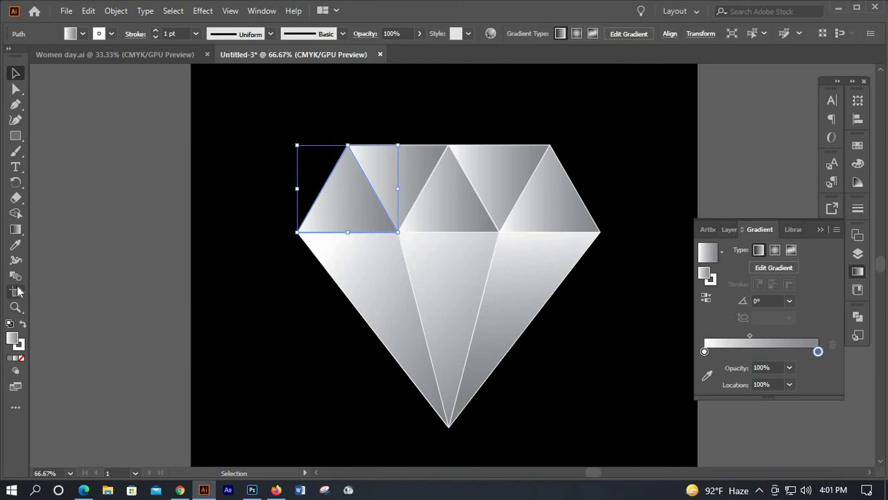
{"action": "left_click", "coordinate": [15, 229]}
{"action": "left_click", "coordinate": [374, 202]}
{"action": "left_click_drag", "start_coordinate": [308, 283], "coordinate": [387, 167]}
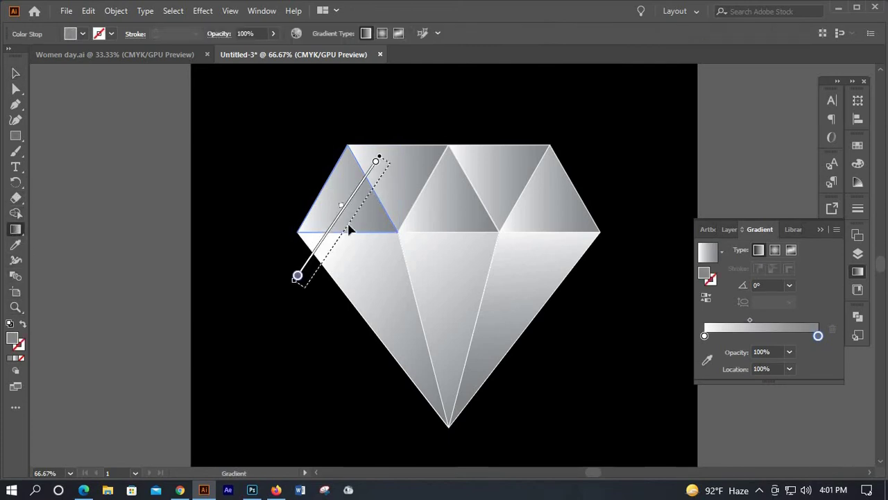
{"action": "left_click_drag", "start_coordinate": [358, 213], "coordinate": [356, 214]}
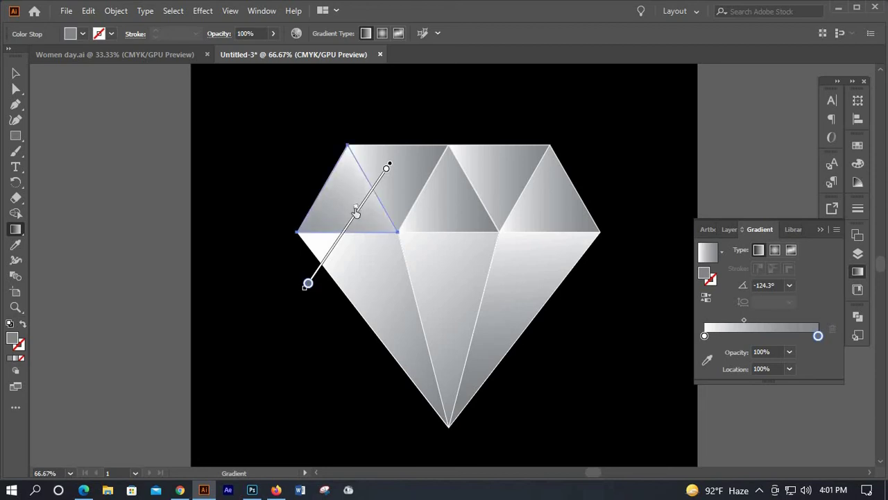
{"action": "key", "text": "ctrl+z"}
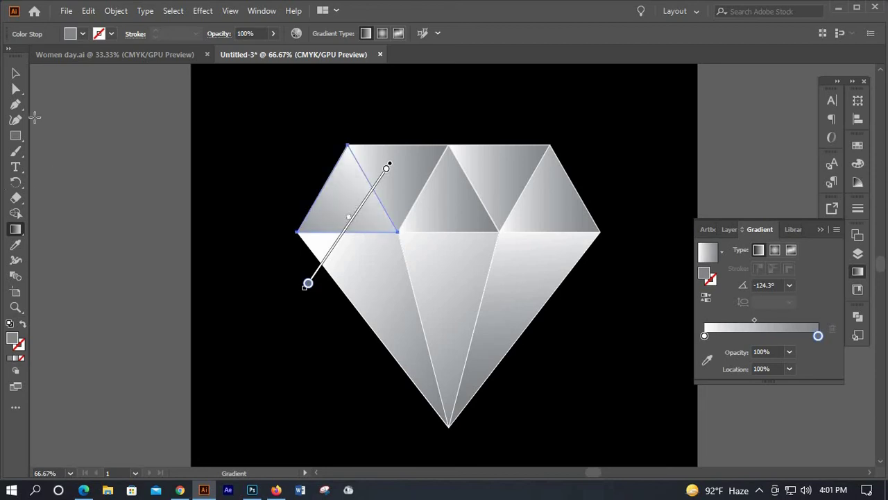
{"action": "left_click", "coordinate": [17, 73]}
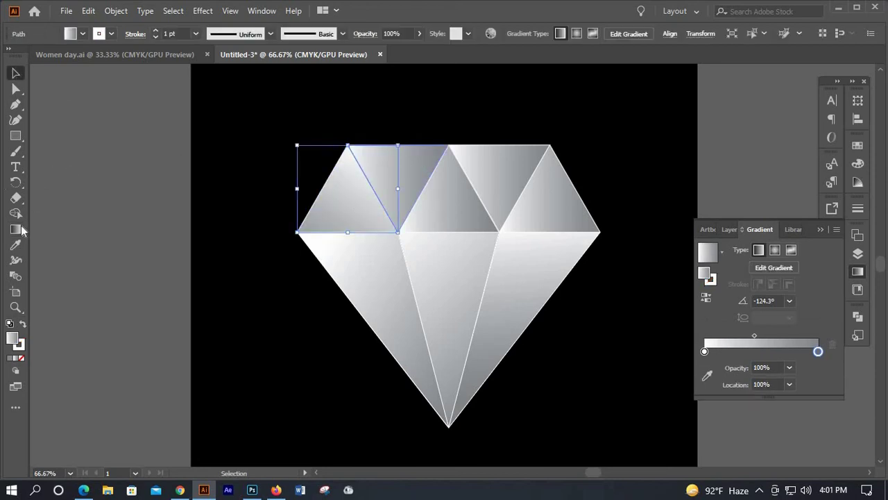
Step: Redraw the neighbouring inverted top facet's gradient at -112.9°
{"action": "left_click", "coordinate": [387, 161]}
{"action": "key", "text": "g"}
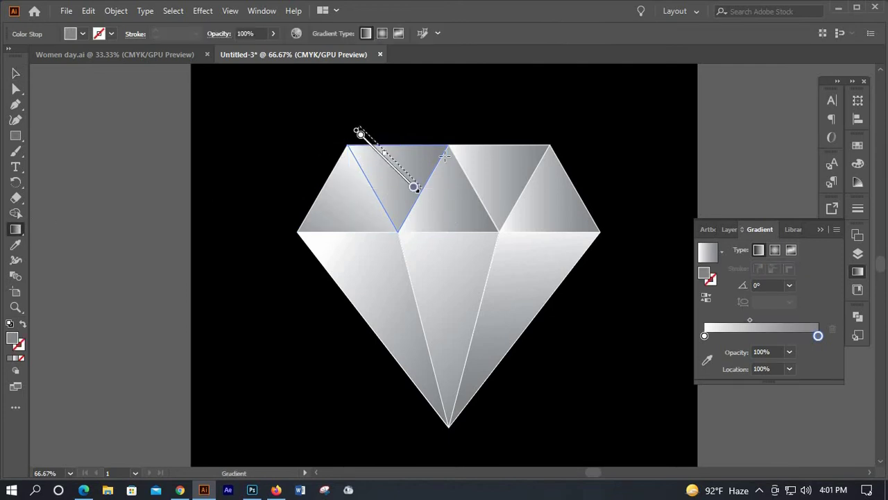
{"action": "left_click_drag", "start_coordinate": [360, 134], "coordinate": [458, 218]}
{"action": "left_click_drag", "start_coordinate": [416, 117], "coordinate": [340, 243]}
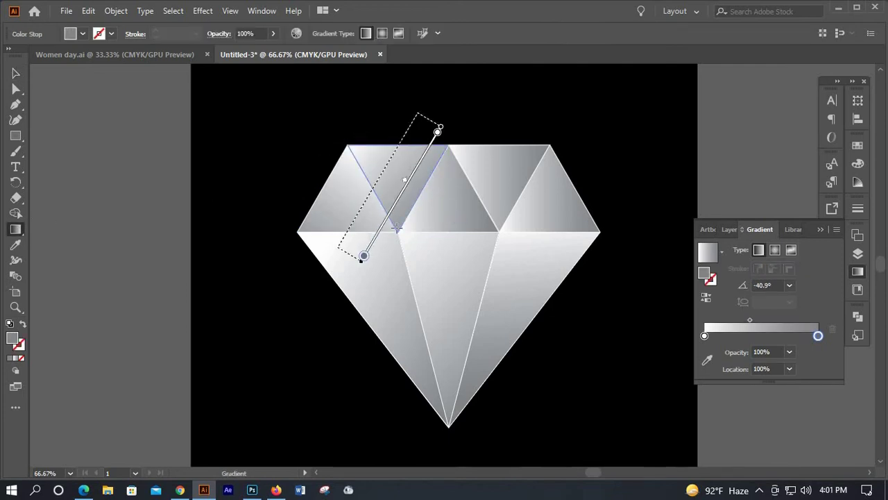
{"action": "left_click_drag", "start_coordinate": [405, 127], "coordinate": [338, 285]}
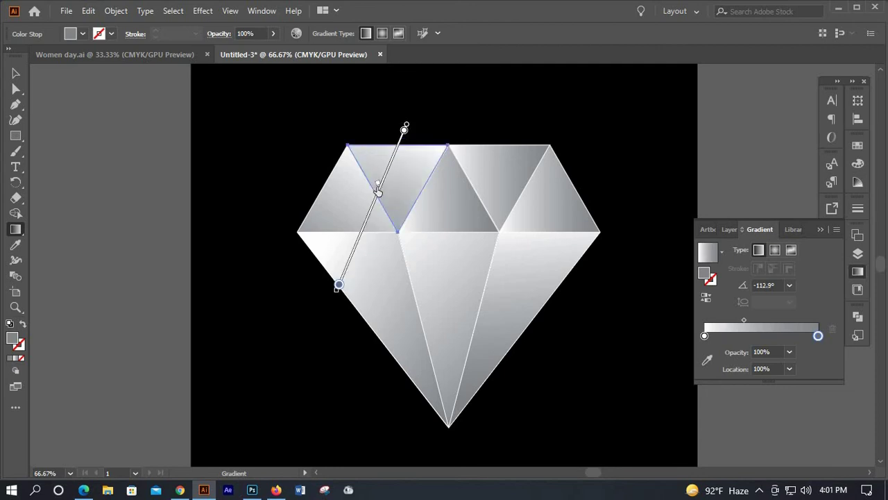
{"action": "key", "text": "v"}
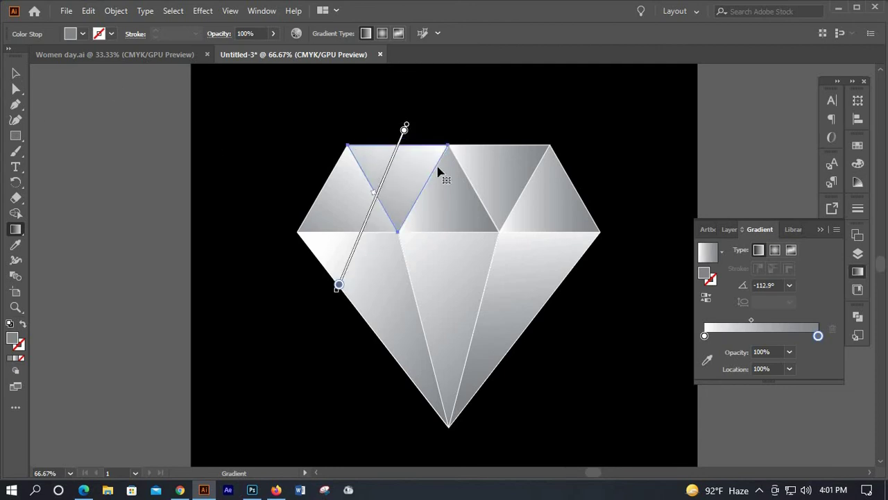
{"action": "left_click", "coordinate": [458, 188], "text": "shift"}
{"action": "left_click", "coordinate": [447, 195]}
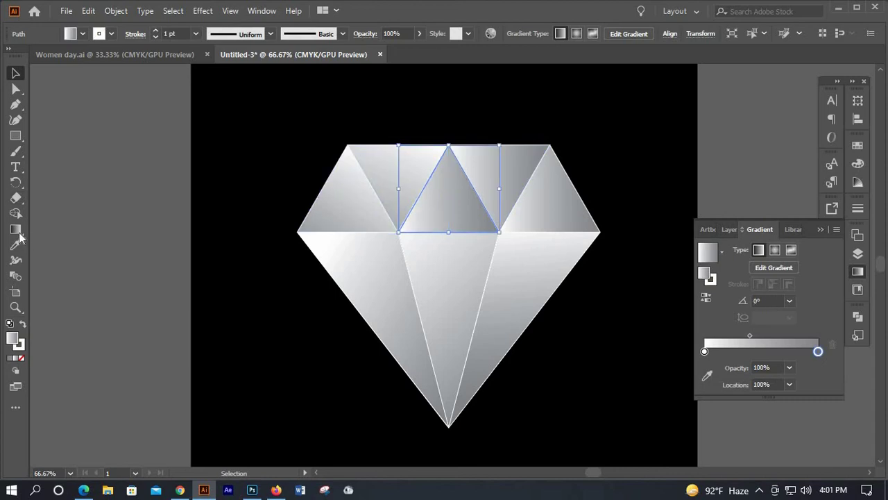
Step: Redraw the middle upright crown triangle's gradient from its top downward at -107.3°
{"action": "key", "text": "g"}
{"action": "left_click_drag", "start_coordinate": [490, 149], "coordinate": [410, 312]}
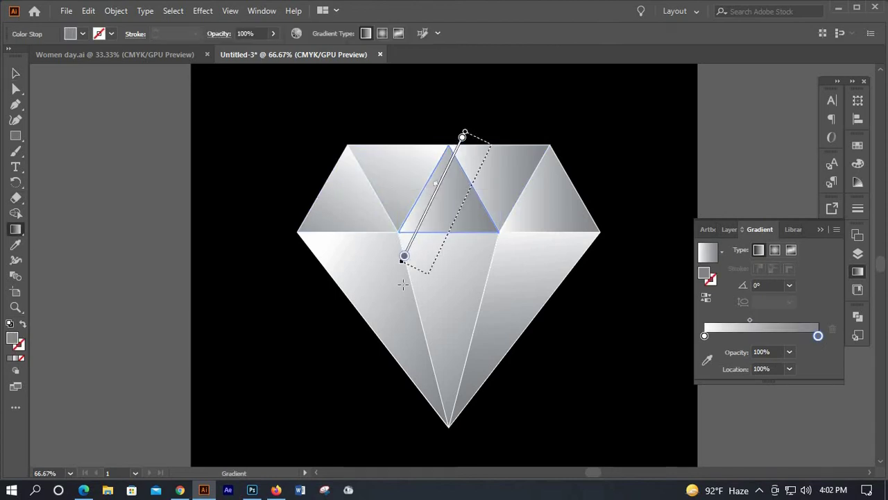
{"action": "left_click_drag", "start_coordinate": [409, 158], "coordinate": [476, 284]}
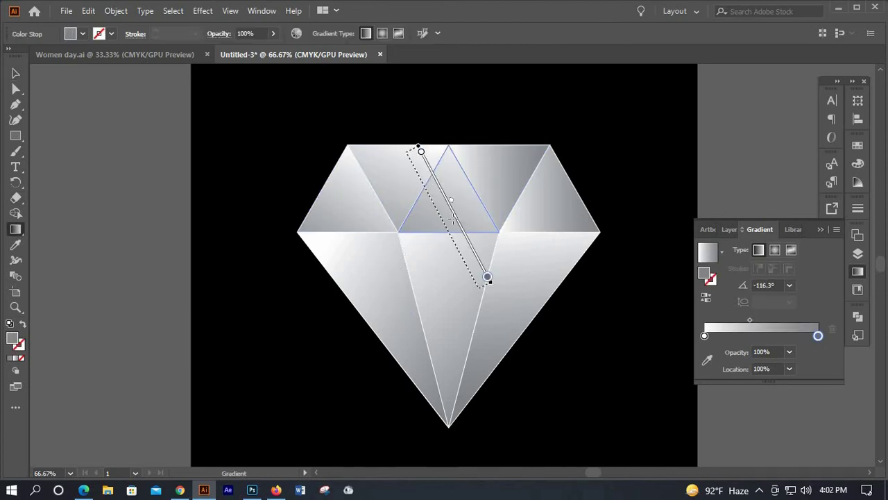
{"action": "left_click_drag", "start_coordinate": [440, 254], "coordinate": [479, 153]}
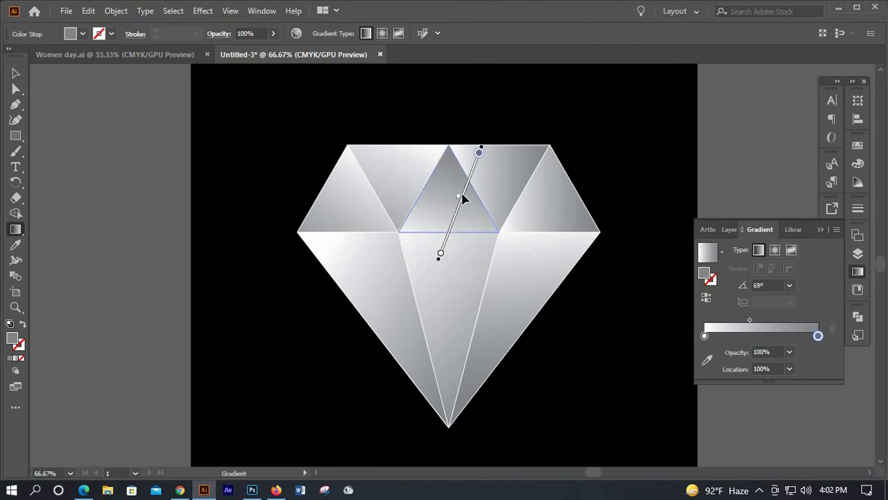
{"action": "left_click_drag", "start_coordinate": [453, 210], "coordinate": [459, 193]}
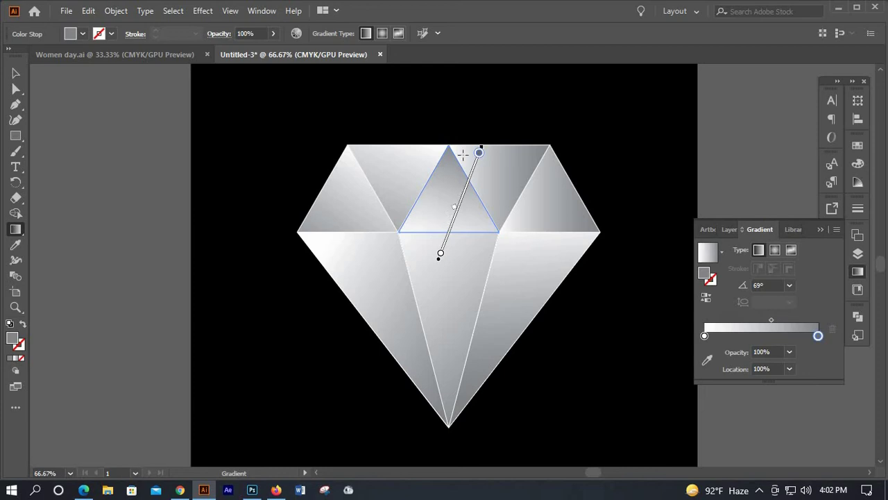
{"action": "left_click_drag", "start_coordinate": [475, 147], "coordinate": [431, 290]}
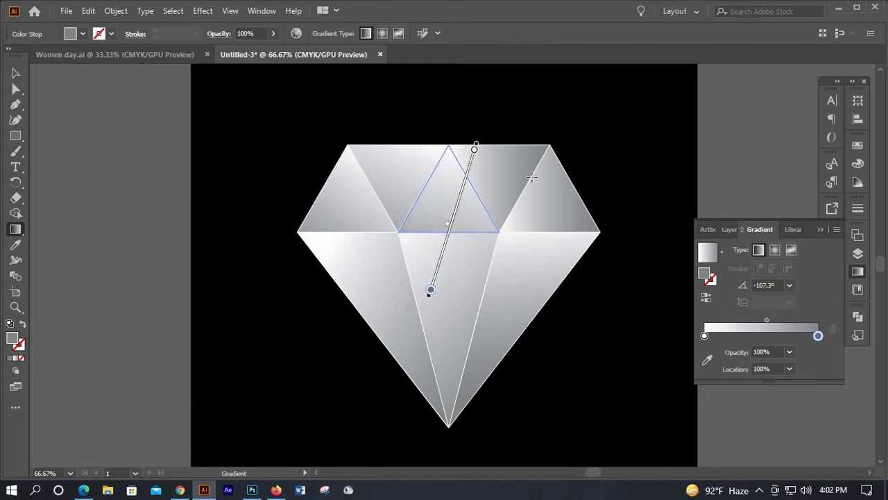
{"action": "left_click", "coordinate": [15, 74]}
Step: Give the inverted triangle right of centre a -145° gradient with its midpoint shifted
{"action": "left_click", "coordinate": [523, 162]}
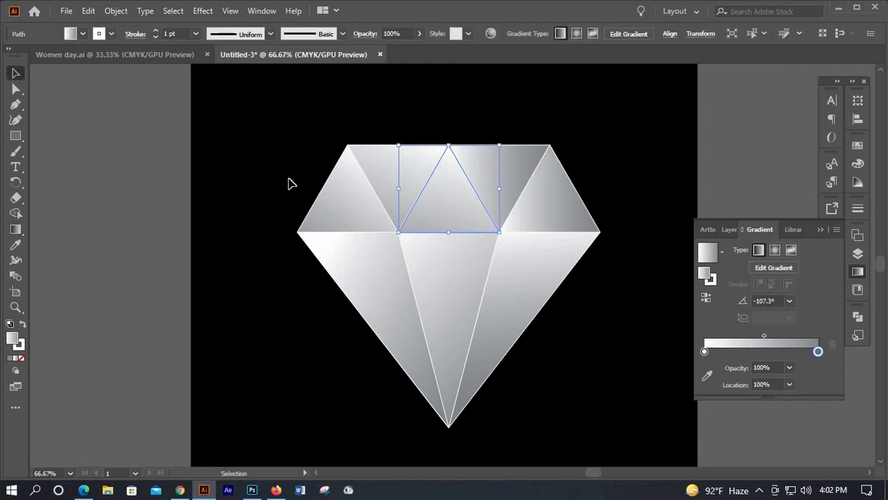
{"action": "left_click", "coordinate": [16, 229]}
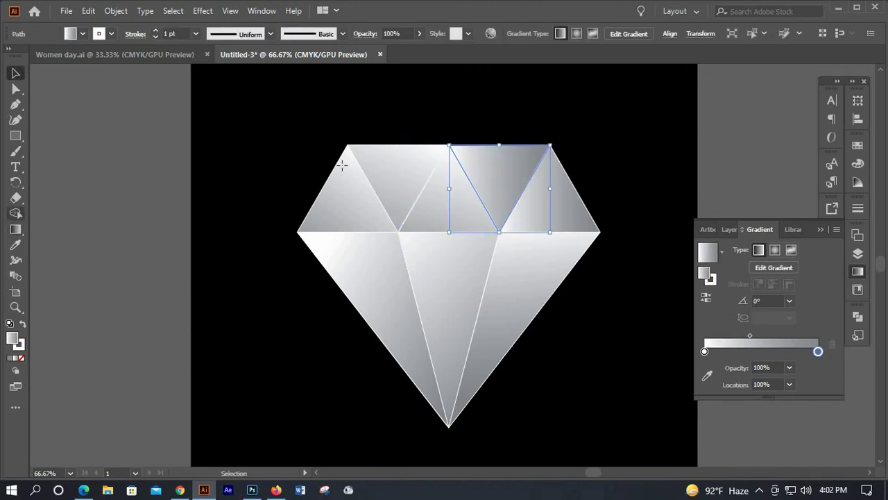
{"action": "left_click_drag", "start_coordinate": [590, 249], "coordinate": [462, 125]}
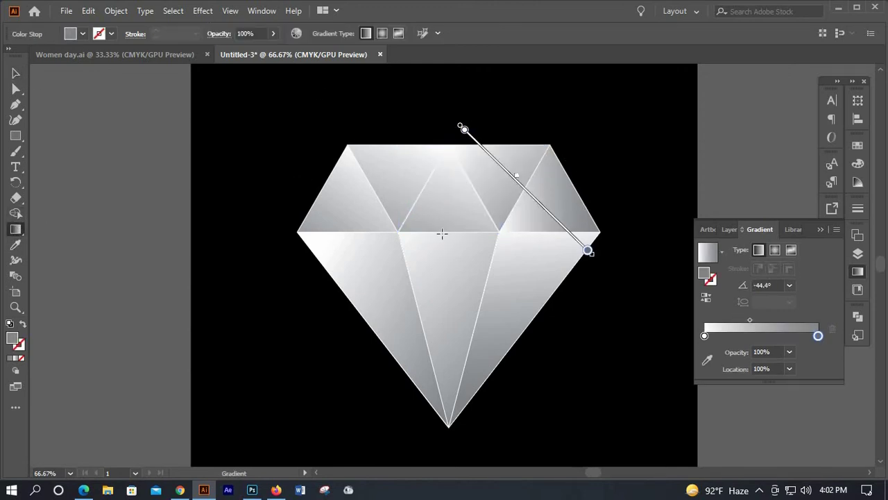
{"action": "left_click_drag", "start_coordinate": [562, 127], "coordinate": [431, 218]}
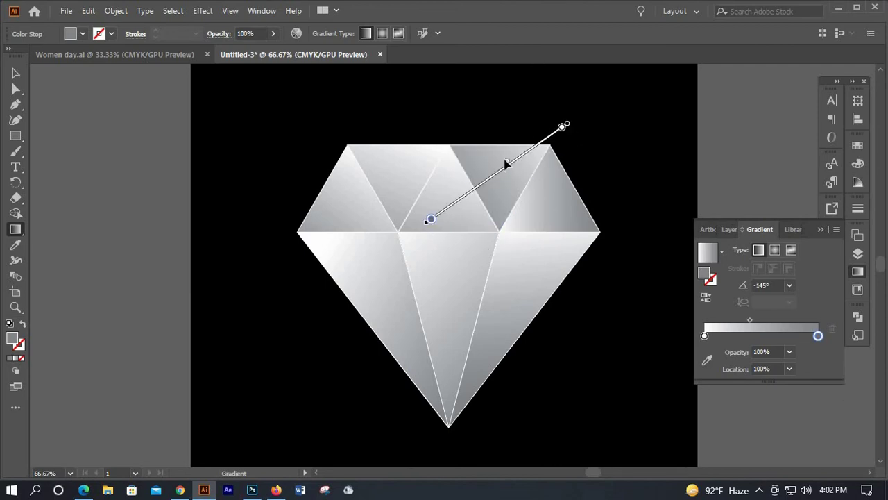
{"action": "left_click_drag", "start_coordinate": [507, 162], "coordinate": [484, 183]}
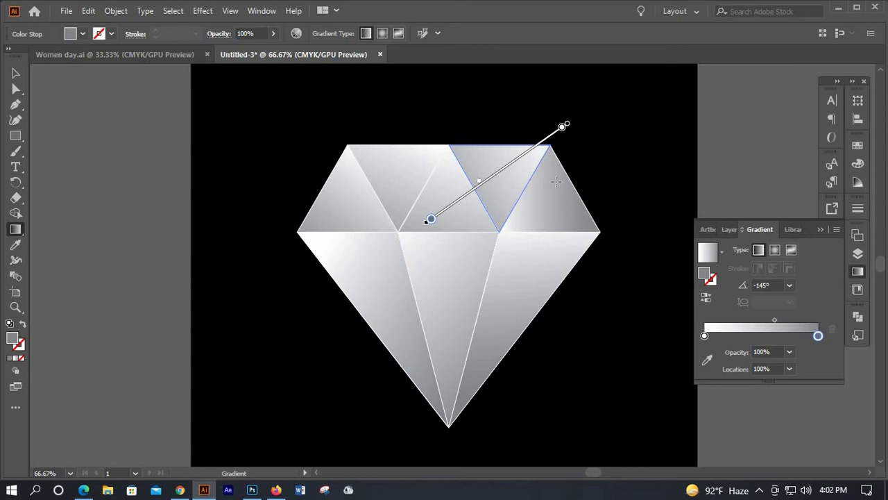
Step: Angle the rightmost top facet's gradient to -160°
{"action": "key", "text": "v"}
{"action": "left_click", "coordinate": [553, 221]}
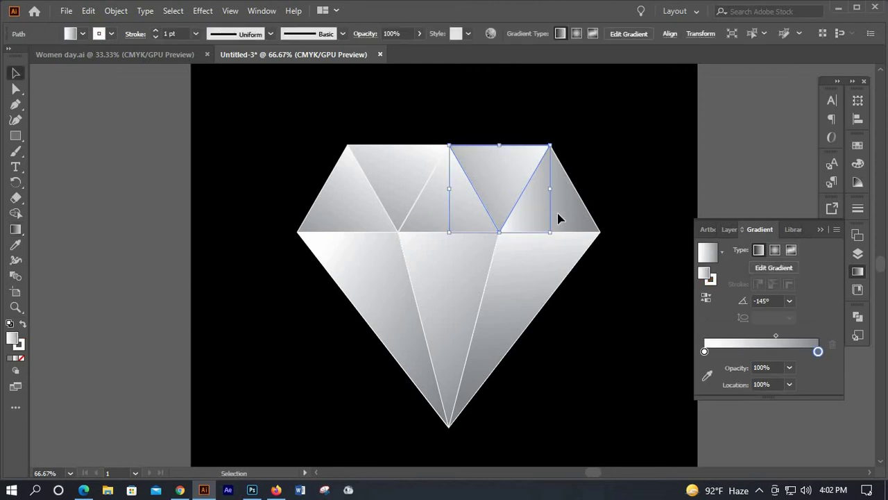
{"action": "left_click", "coordinate": [16, 230]}
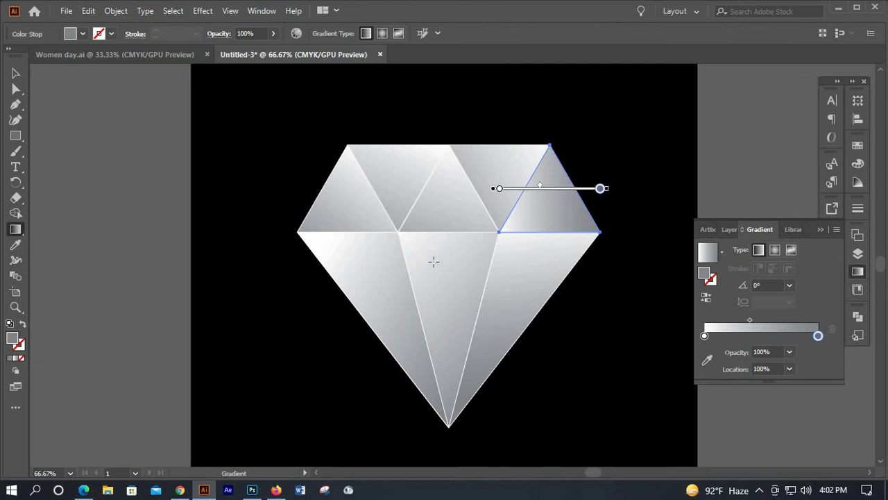
{"action": "left_click_drag", "start_coordinate": [611, 182], "coordinate": [425, 250]}
{"action": "left_click_drag", "start_coordinate": [532, 215], "coordinate": [528, 208]}
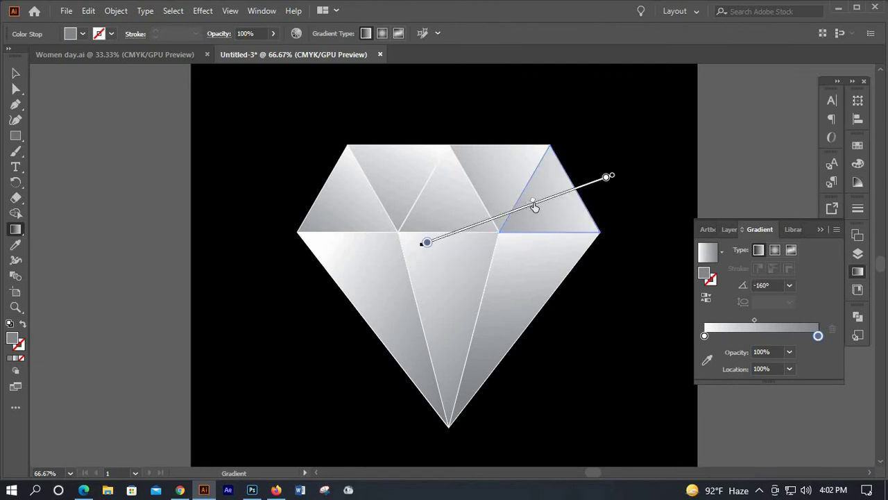
{"action": "left_click", "coordinate": [15, 73]}
Step: Draw a five-pointed star near the artboard's top-left corner
{"action": "key", "text": "ctrl+shift+a"}
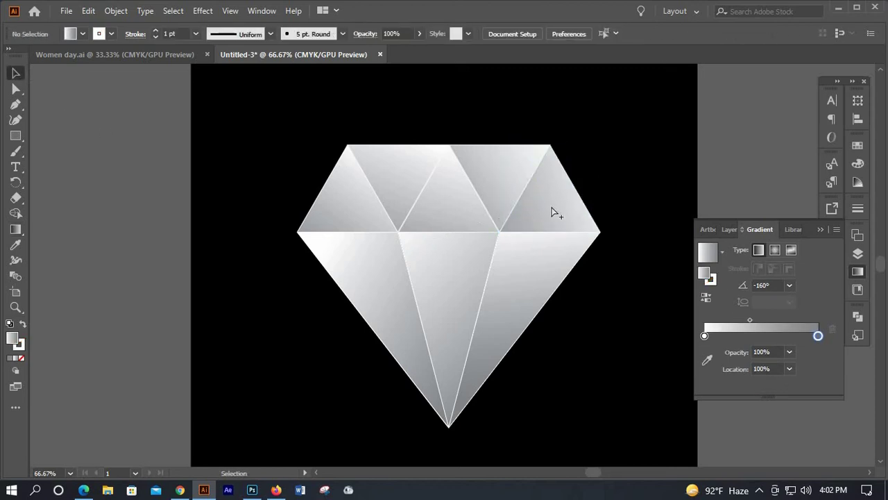
{"action": "scroll", "coordinate": [553, 204], "scroll_direction": "down", "scroll_amount": 1}
{"action": "scroll", "coordinate": [555, 209], "scroll_direction": "down", "scroll_amount": 1}
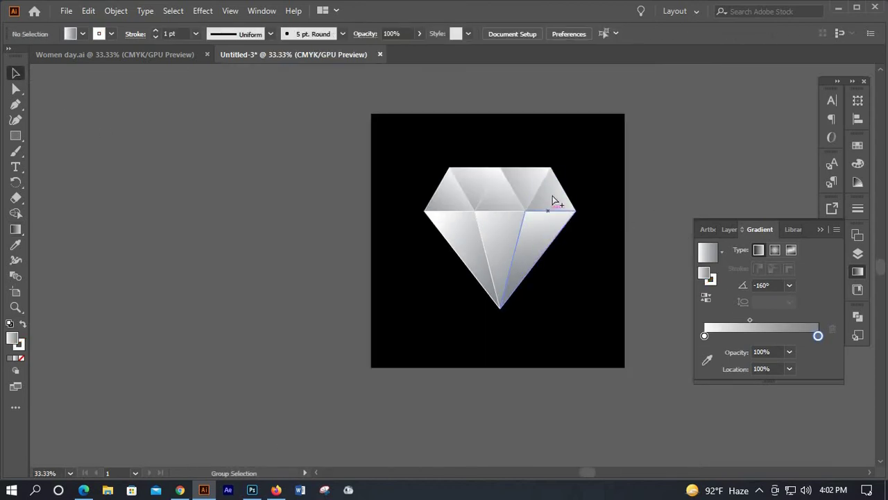
{"action": "scroll", "coordinate": [555, 201], "scroll_direction": "up", "scroll_amount": 1}
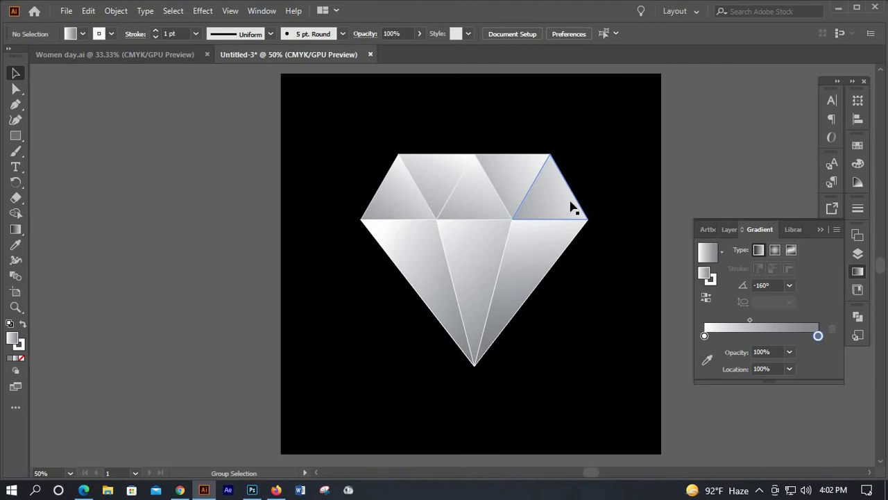
{"action": "scroll", "coordinate": [570, 207], "scroll_direction": "up", "scroll_amount": 1}
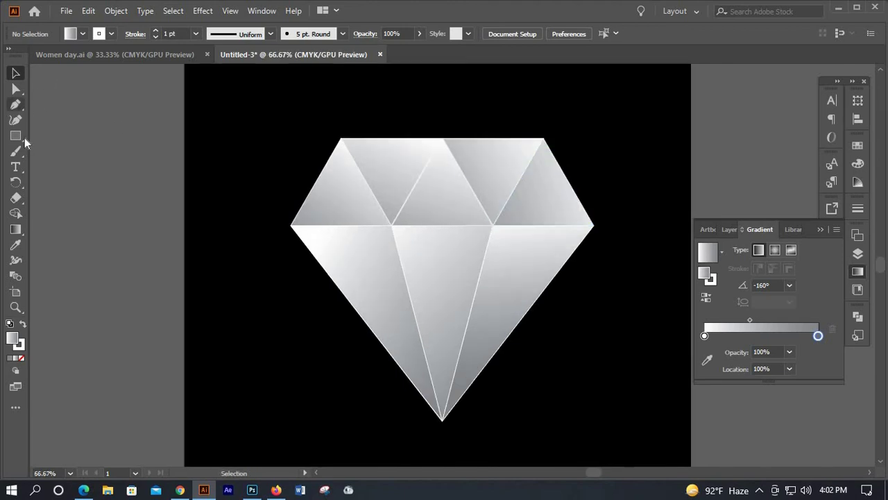
{"action": "left_click_drag", "start_coordinate": [15, 136], "coordinate": [71, 179]}
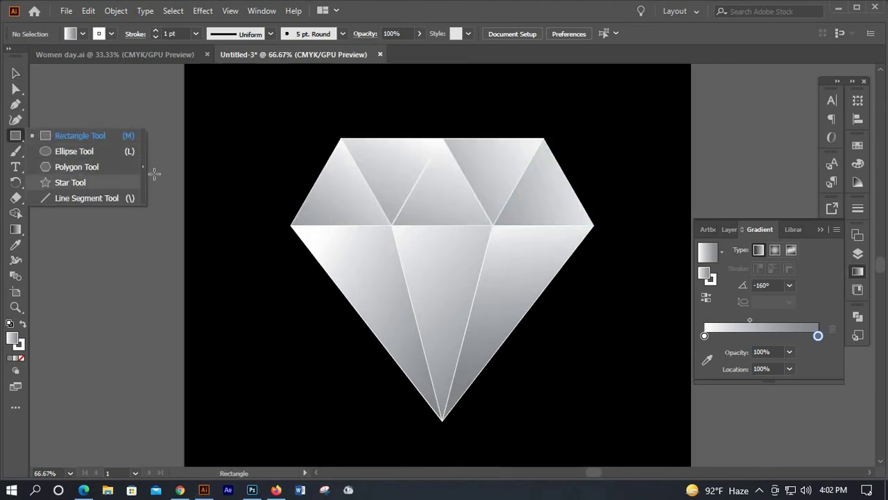
{"action": "scroll", "coordinate": [259, 169], "scroll_direction": "up", "scroll_amount": 3}
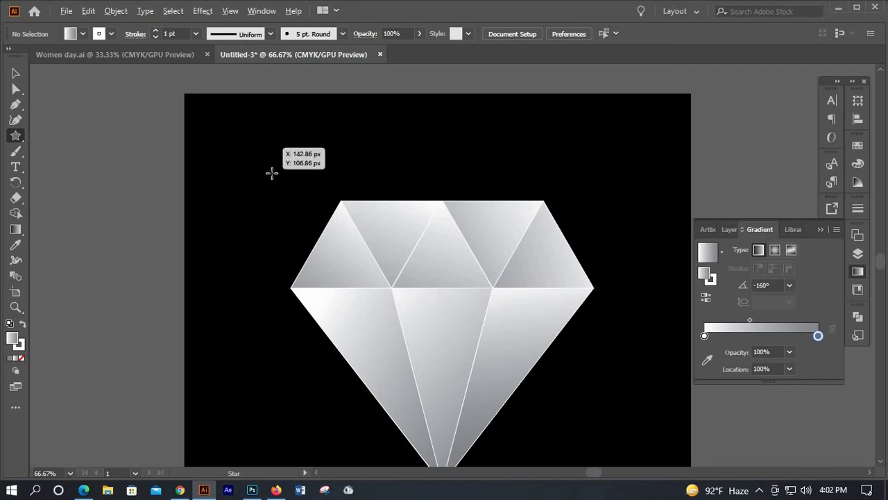
{"action": "left_click_drag", "start_coordinate": [257, 147], "coordinate": [281, 182]}
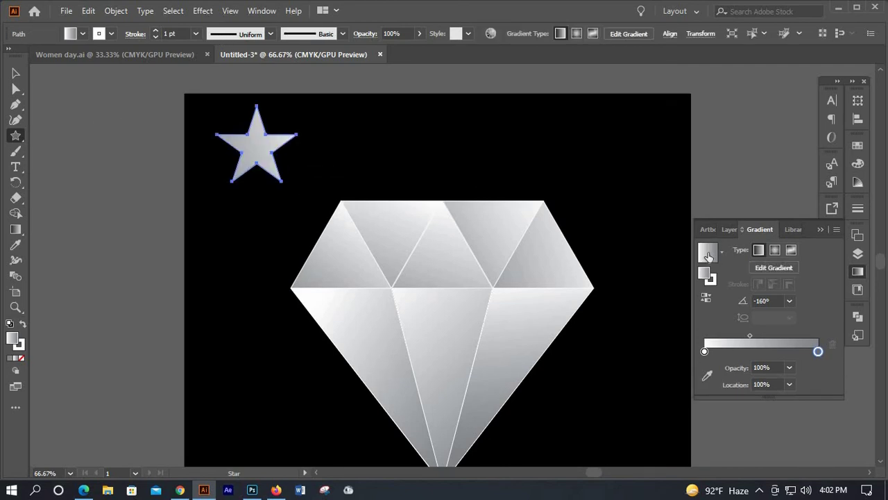
Step: Fill the star with solid white
{"action": "left_click", "coordinate": [858, 145]}
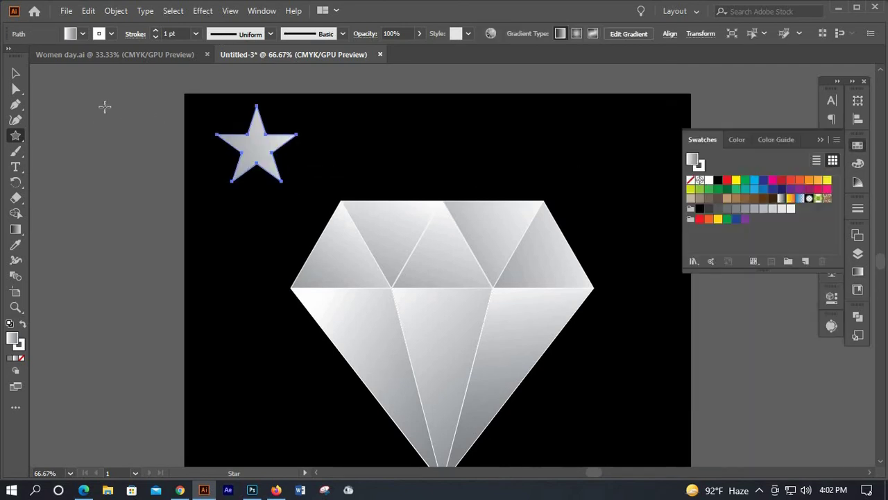
{"action": "key", "text": "d"}
{"action": "key", "text": "v"}
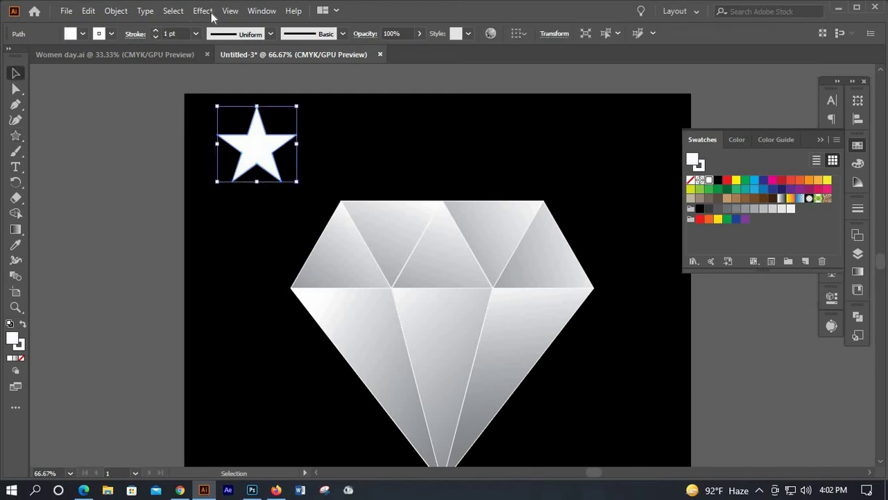
{"action": "left_click", "coordinate": [203, 11]}
{"action": "mouse_move", "coordinate": [242, 116]}
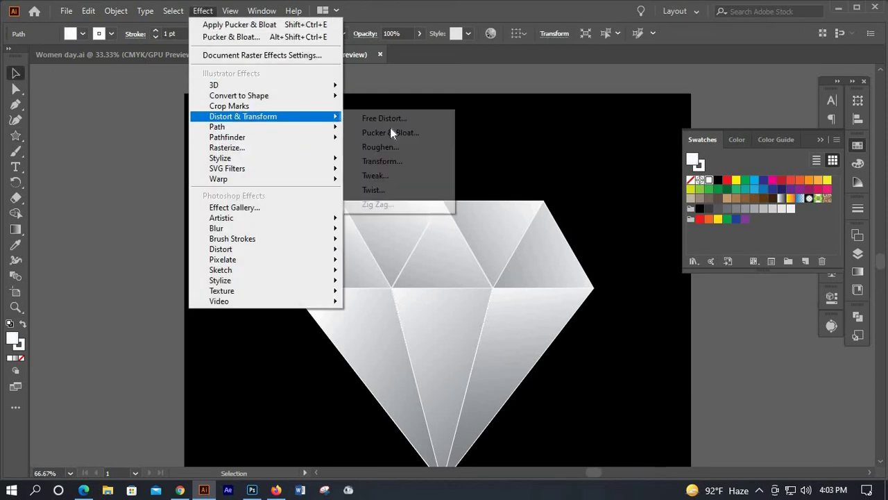
Step: Apply Pucker & Bloat at -160% to the white star, making a spiky sparkle
{"action": "left_click", "coordinate": [390, 131]}
{"action": "left_click", "coordinate": [364, 262]}
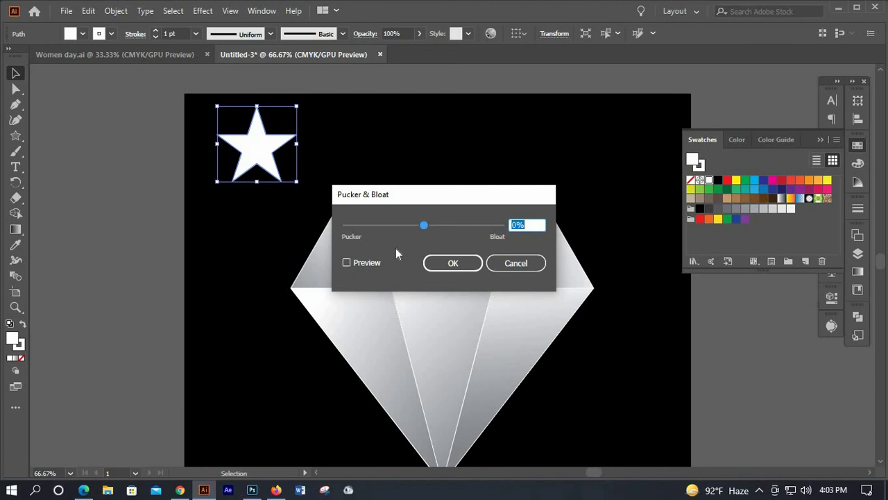
{"action": "left_click_drag", "start_coordinate": [408, 226], "coordinate": [379, 225]}
{"action": "left_click", "coordinate": [360, 226]}
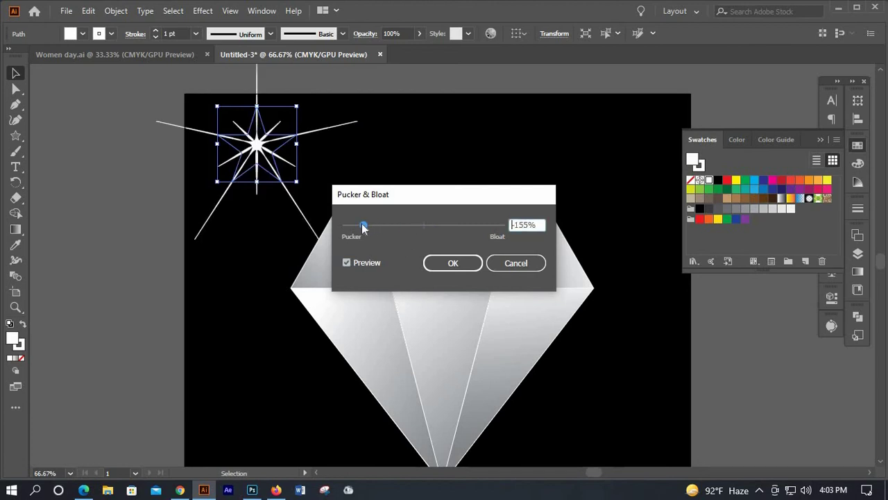
{"action": "left_click_drag", "start_coordinate": [357, 223], "coordinate": [355, 223]}
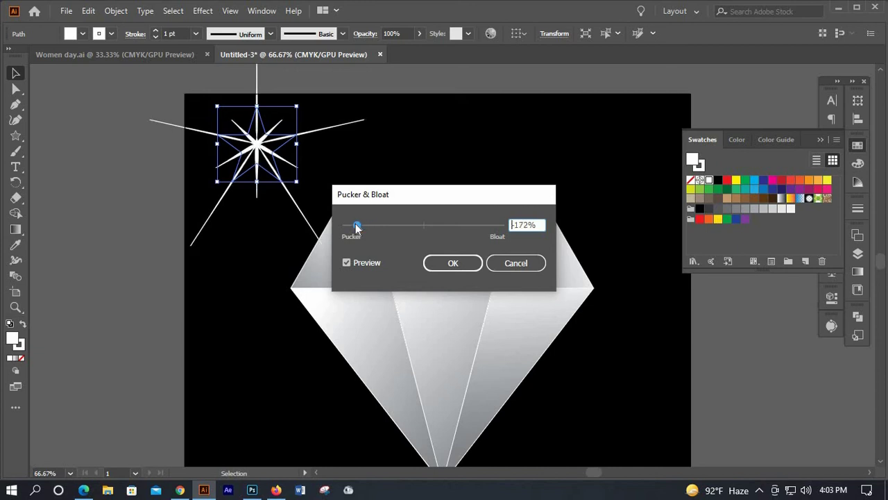
{"action": "left_click", "coordinate": [360, 226]}
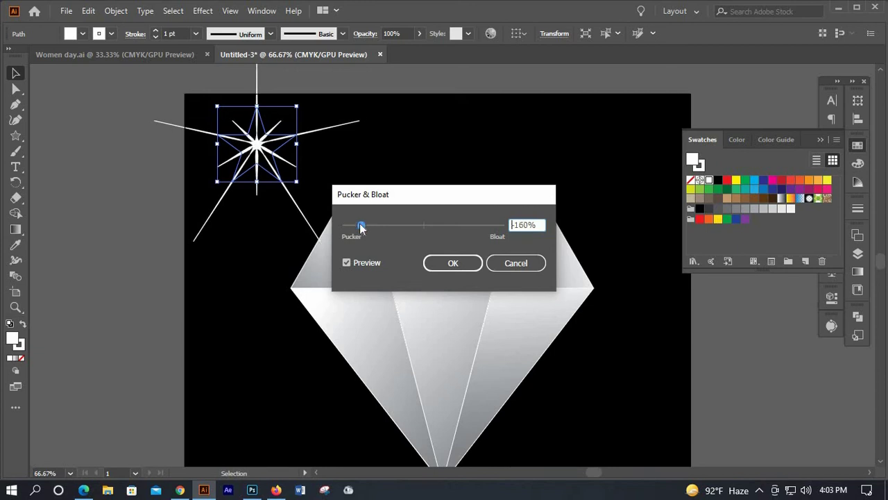
{"action": "left_click", "coordinate": [444, 267]}
Step: Give the sparkle a light-orange 0.25 pt outline
{"action": "left_click", "coordinate": [110, 35]}
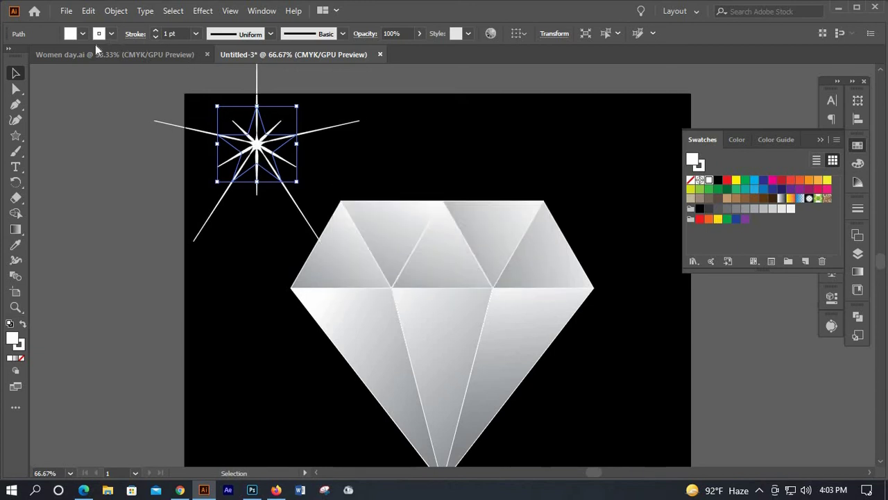
{"action": "left_click", "coordinate": [9, 66]}
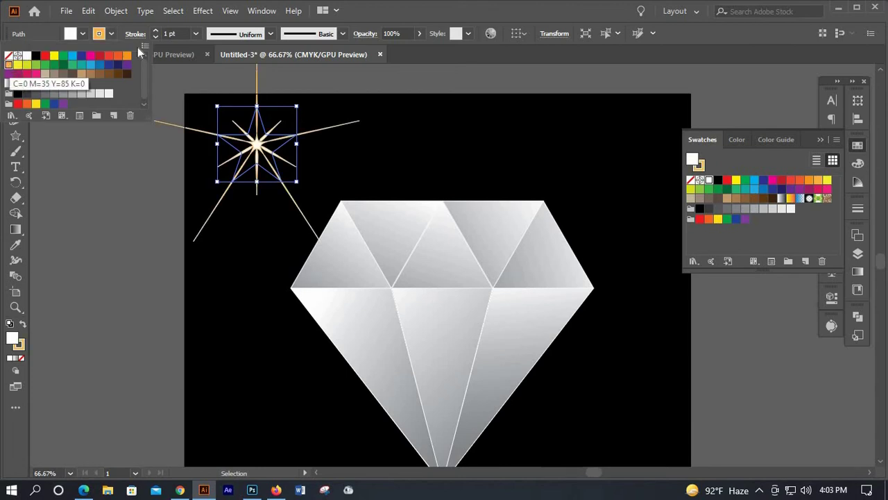
{"action": "left_click", "coordinate": [197, 34]}
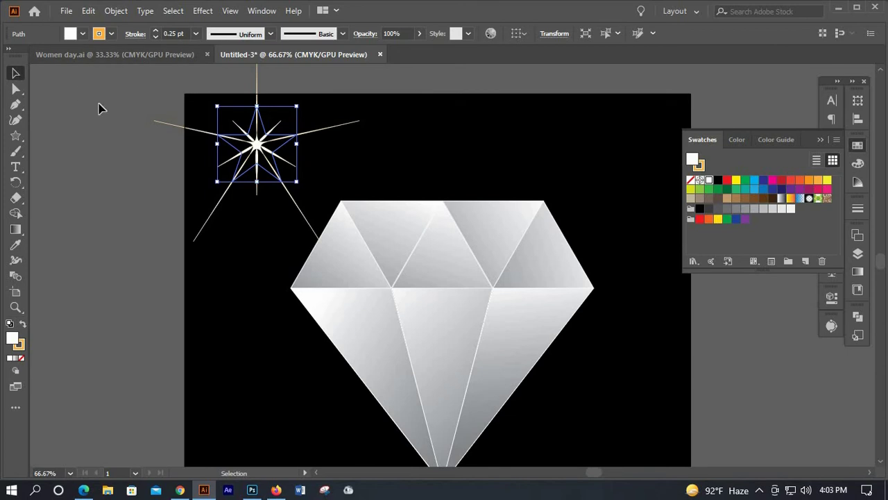
{"action": "left_click", "coordinate": [263, 135]}
Step: Shrink the sparkle to about half size and place it on the diamond's top-right corner
{"action": "left_click", "coordinate": [291, 116]}
{"action": "left_click_drag", "start_coordinate": [290, 111], "coordinate": [278, 123]}
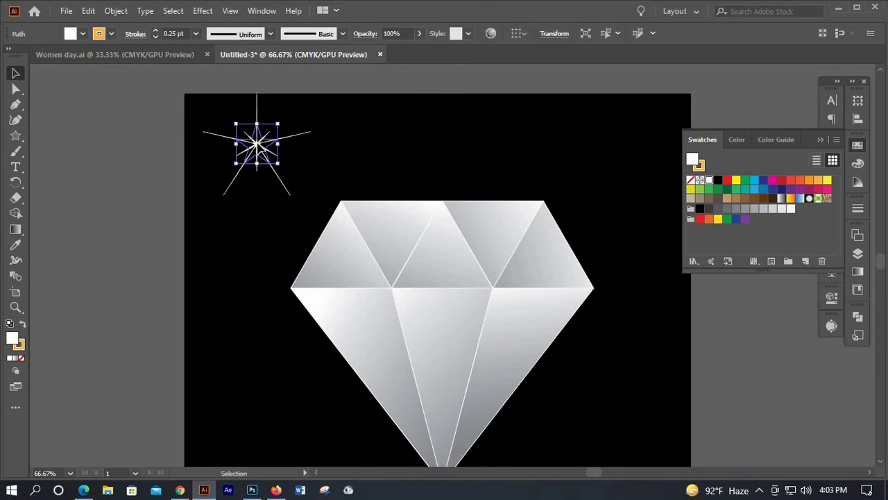
{"action": "left_click_drag", "start_coordinate": [550, 208], "coordinate": [549, 205]}
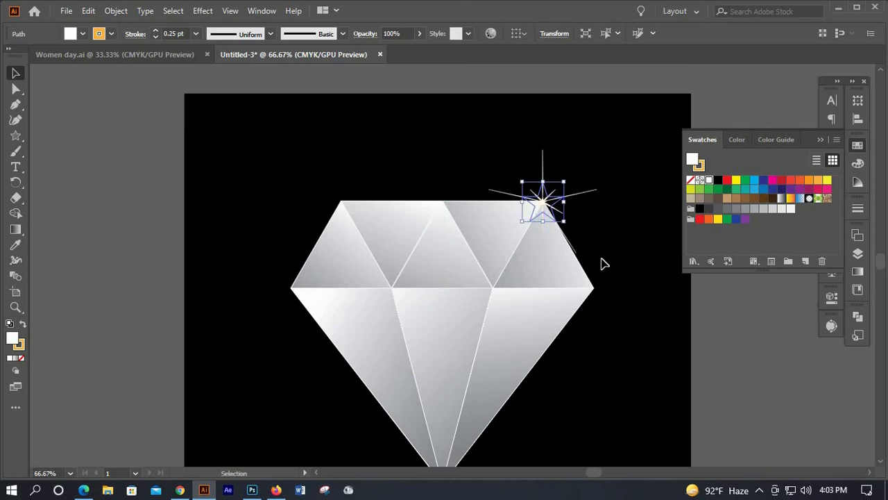
{"action": "left_click", "coordinate": [660, 283]}
Step: Set the top-right sparkle's stroke to None, leaving a pure white starburst
{"action": "scroll", "coordinate": [660, 283], "scroll_direction": "down", "scroll_amount": 2}
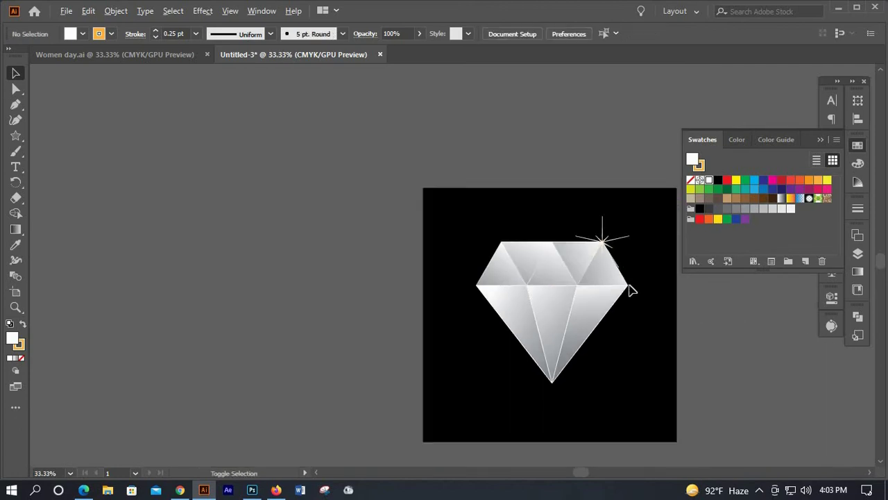
{"action": "scroll", "coordinate": [602, 270], "scroll_direction": "up", "scroll_amount": 3}
{"action": "scroll", "coordinate": [562, 152], "scroll_direction": "down", "scroll_amount": 1}
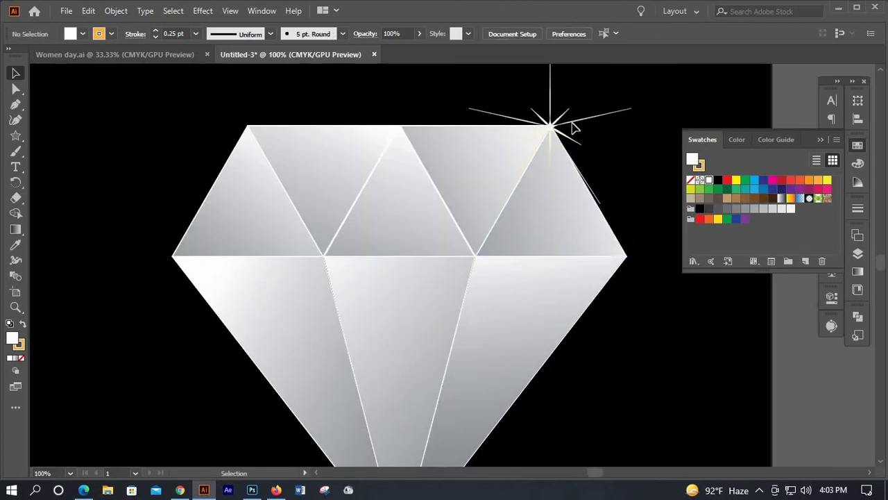
{"action": "key", "text": "ctrl+a"}
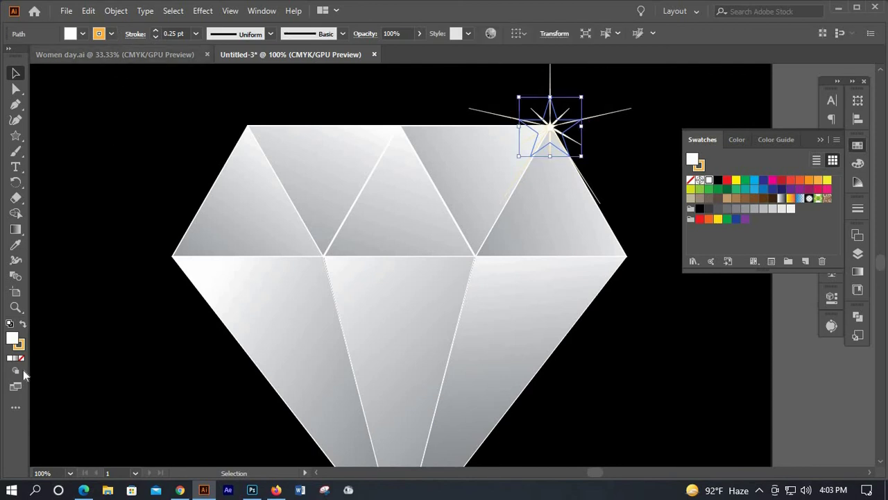
{"action": "left_click", "coordinate": [25, 359]}
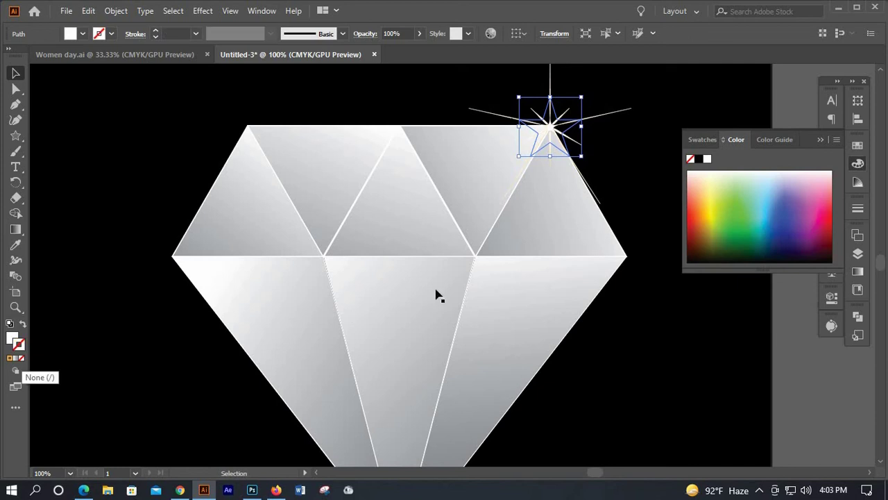
{"action": "key", "text": "ctrl+shift+a"}
{"action": "scroll", "coordinate": [440, 294], "scroll_direction": "down", "scroll_amount": 2}
{"action": "scroll", "coordinate": [471, 286], "scroll_direction": "up", "scroll_amount": 2}
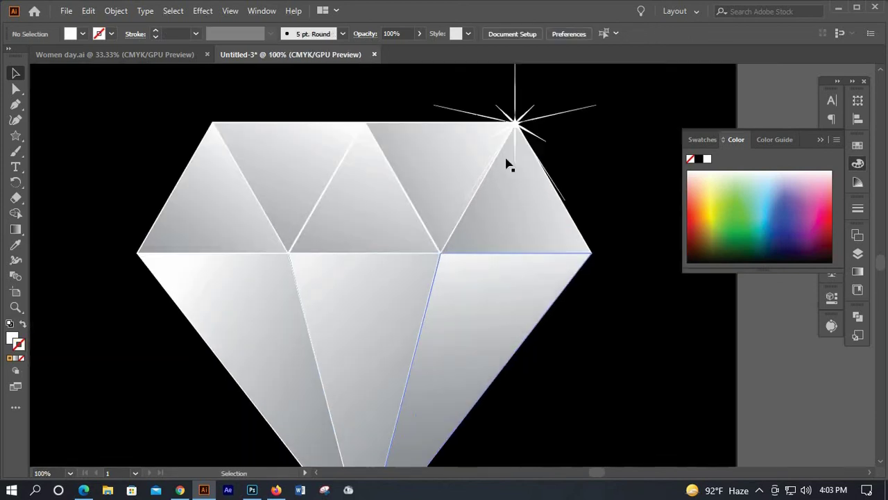
{"action": "scroll", "coordinate": [554, 97], "scroll_direction": "down", "scroll_amount": 1}
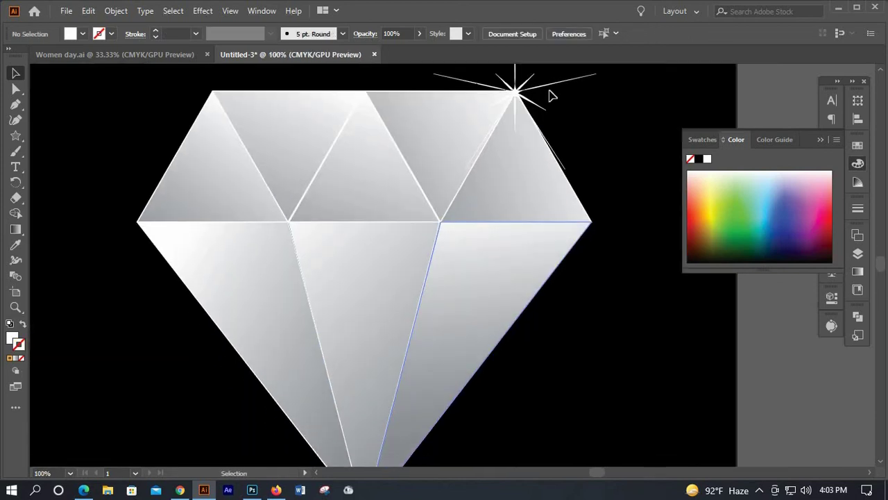
Step: With nothing selected, set the stroke to orange at 0.15 pt weight
{"action": "left_click", "coordinate": [9, 360]}
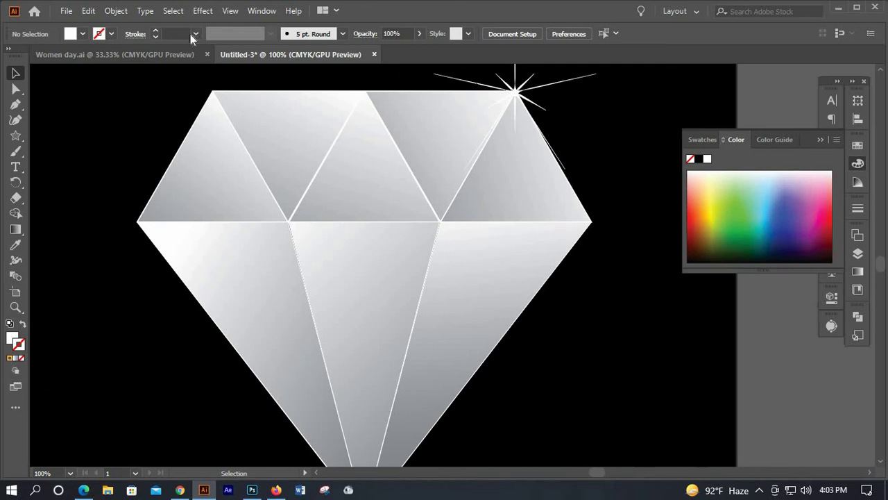
{"action": "left_click", "coordinate": [195, 34]}
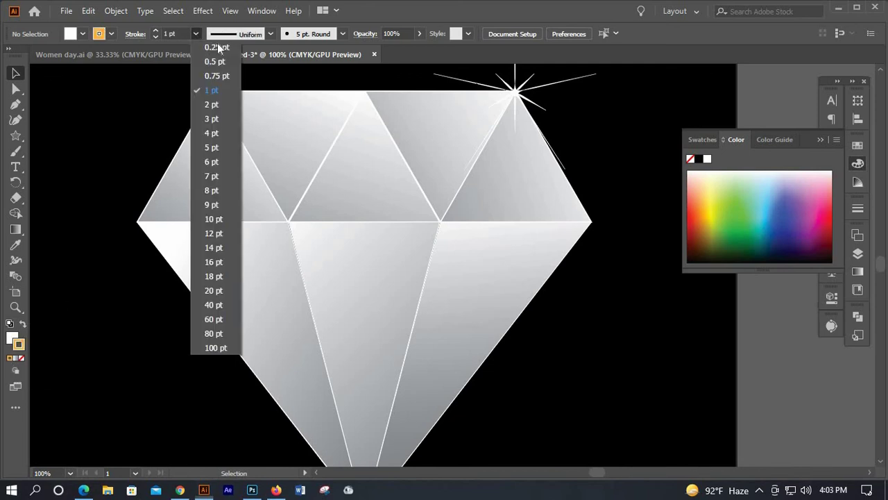
{"action": "left_click", "coordinate": [159, 33]}
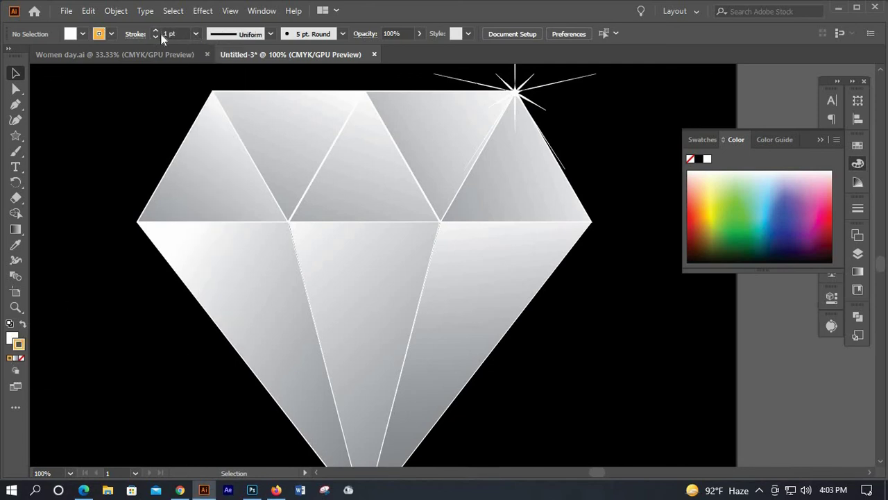
{"action": "left_click", "coordinate": [162, 35]}
{"action": "type", "text": ".01"}
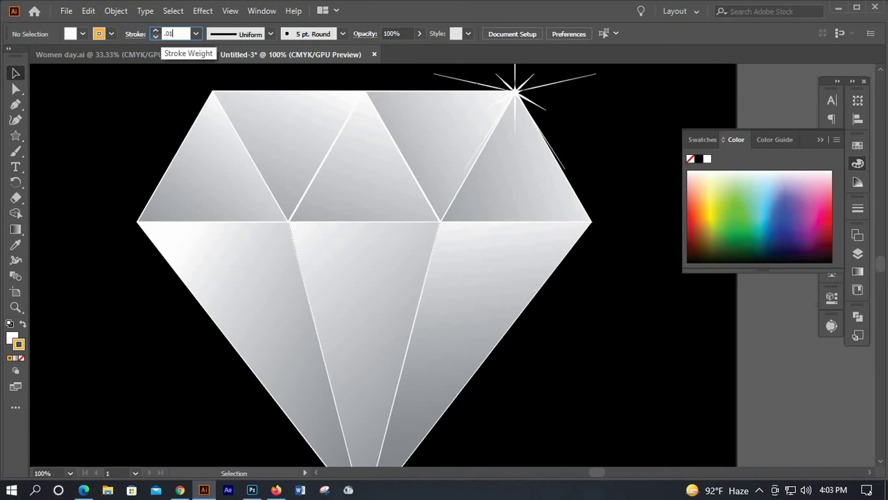
{"action": "key", "text": "Return"}
{"action": "left_click", "coordinate": [196, 34]}
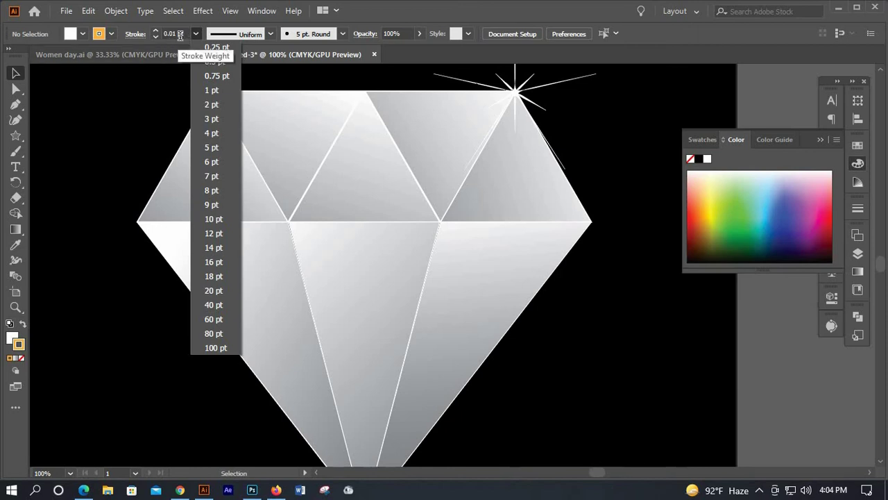
{"action": "left_click", "coordinate": [179, 34]}
{"action": "left_click", "coordinate": [161, 36]}
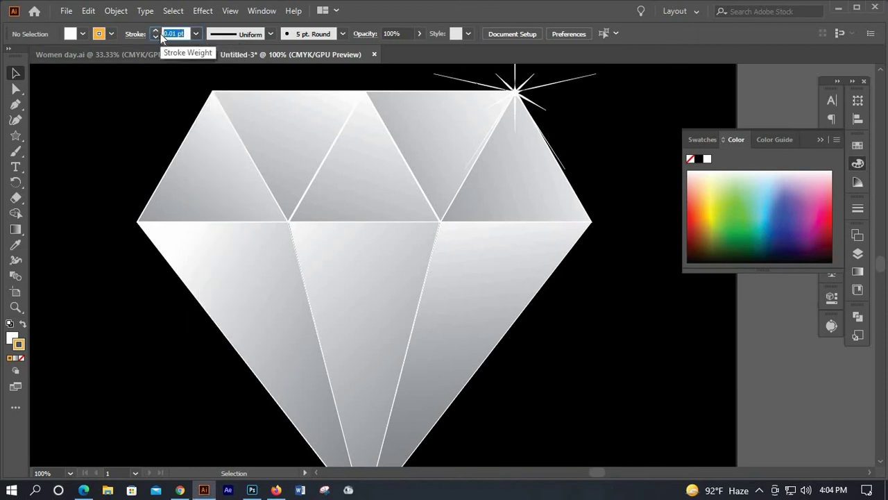
{"action": "type", "text": "15"}
{"action": "key", "text": "Return"}
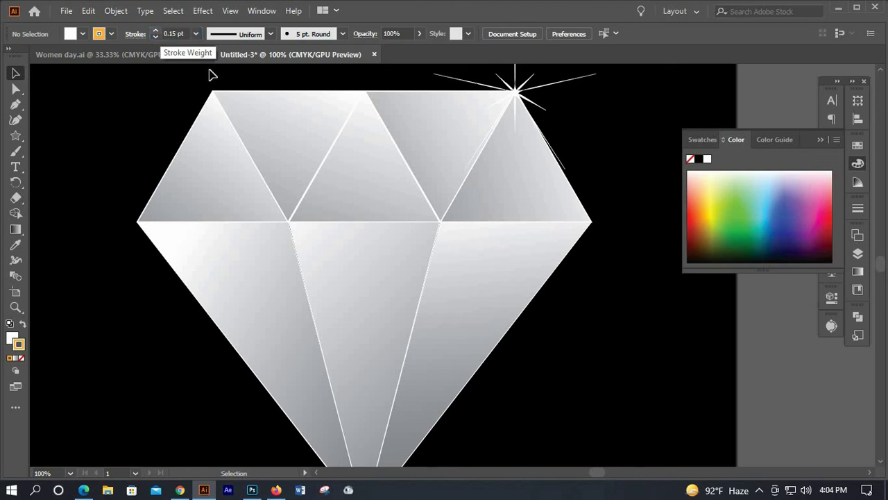
{"action": "left_click", "coordinate": [22, 71]}
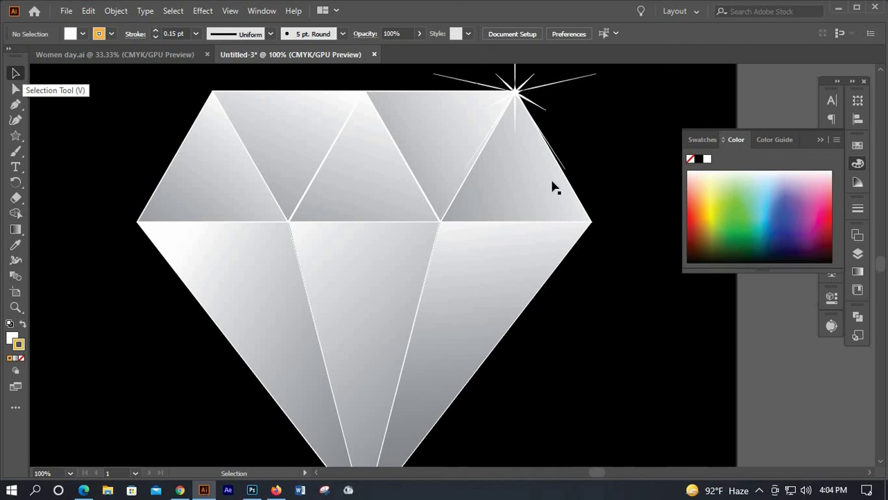
Step: Copy the top-right sparkle to the diamond's left corner and a central crown facet point
{"action": "scroll", "coordinate": [597, 180], "scroll_direction": "up", "scroll_amount": 3}
{"action": "scroll", "coordinate": [585, 161], "scroll_direction": "down", "scroll_amount": 2}
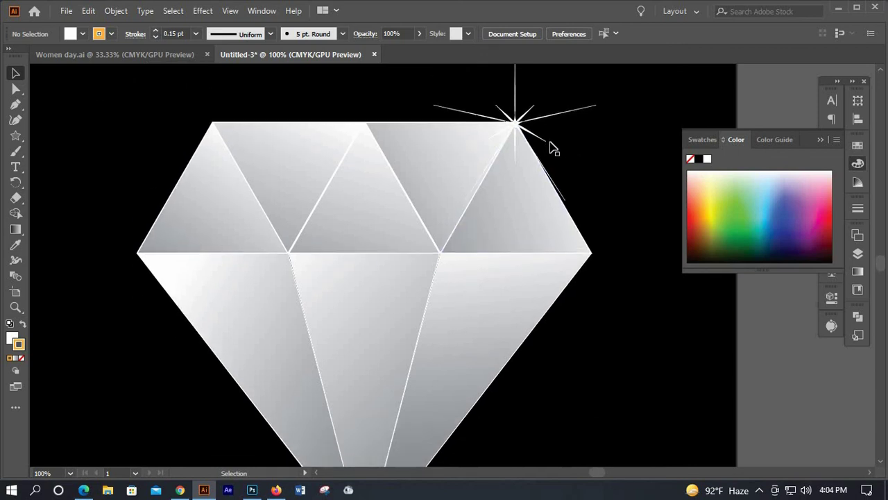
{"action": "scroll", "coordinate": [551, 144], "scroll_direction": "down", "scroll_amount": 1}
{"action": "left_click", "coordinate": [543, 141]}
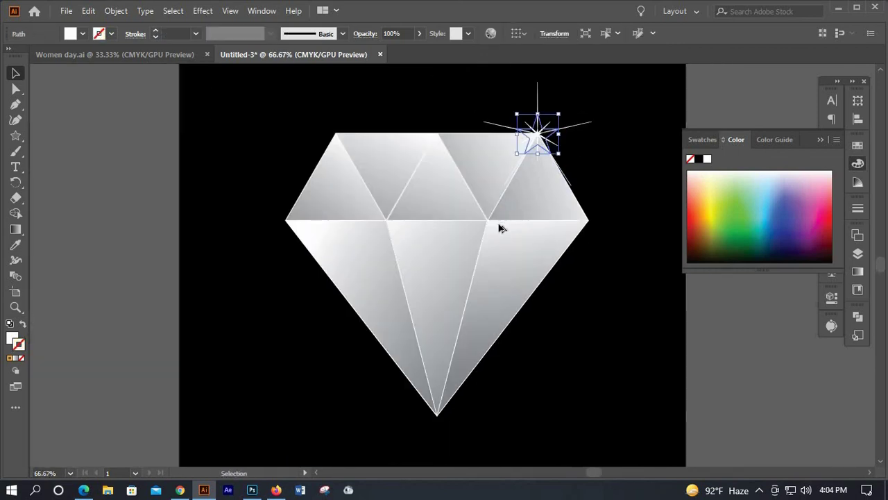
{"action": "left_click_drag", "start_coordinate": [538, 135], "coordinate": [488, 221]}
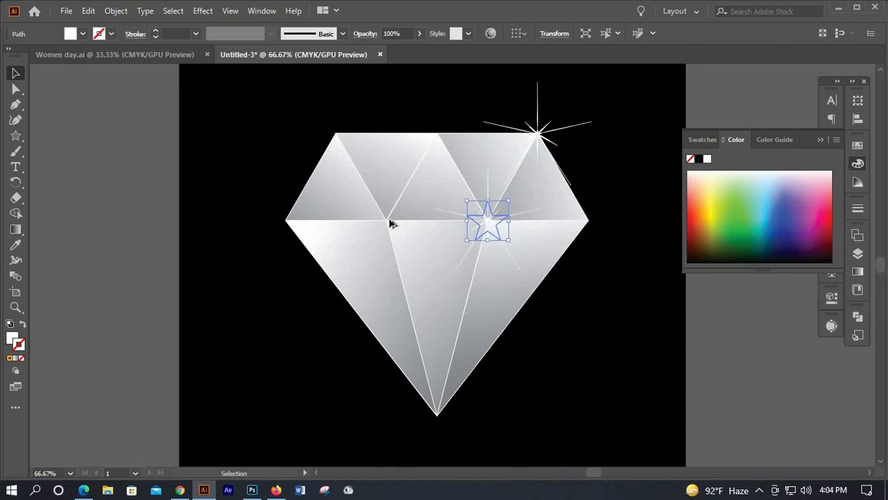
{"action": "mouse_move", "coordinate": [391, 223]}
{"action": "left_mouse_down"}
{"action": "mouse_move", "coordinate": [722, 311]}
{"action": "mouse_move", "coordinate": [620, 333]}
{"action": "left_mouse_up"}
{"action": "left_click", "coordinate": [620, 333]}
{"action": "scroll", "coordinate": [644, 331], "scroll_direction": "down", "scroll_amount": 2}
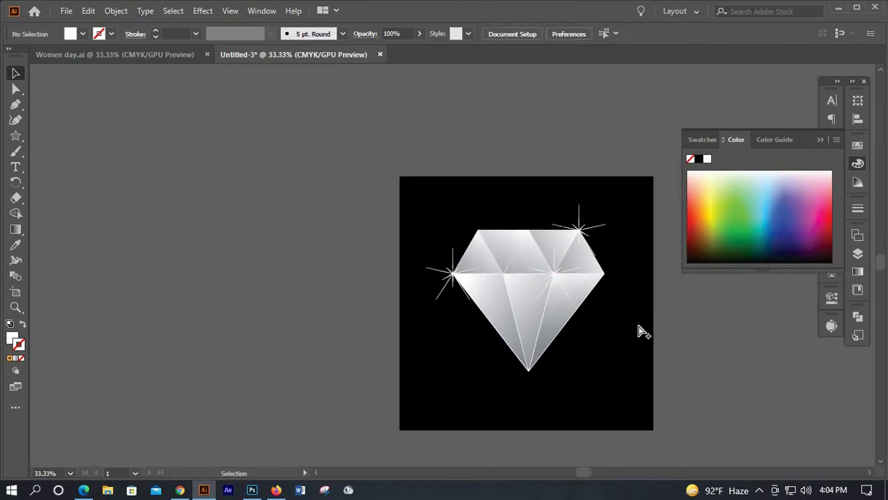
{"action": "scroll", "coordinate": [644, 332], "scroll_direction": "up", "scroll_amount": 1}
{"action": "scroll", "coordinate": [615, 308], "scroll_direction": "up", "scroll_amount": 1}
{"action": "scroll", "coordinate": [582, 297], "scroll_direction": "down", "scroll_amount": 1}
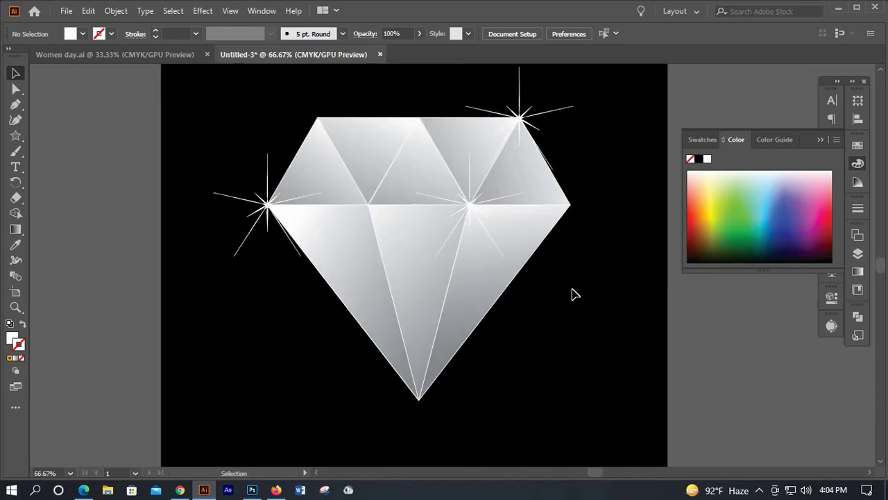
{"action": "scroll", "coordinate": [440, 283], "scroll_direction": "down", "scroll_amount": 3}
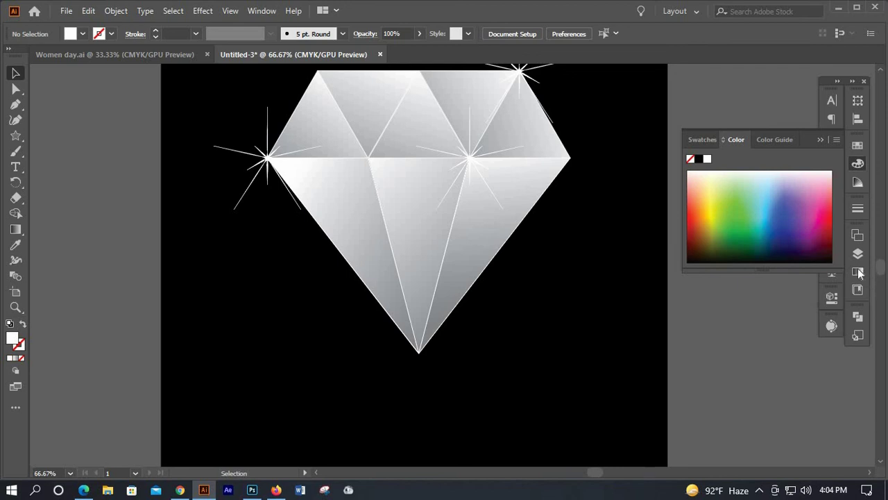
Step: Draw a gradient-filled circle below the diamond with the Ellipse tool
{"action": "left_click", "coordinate": [731, 329]}
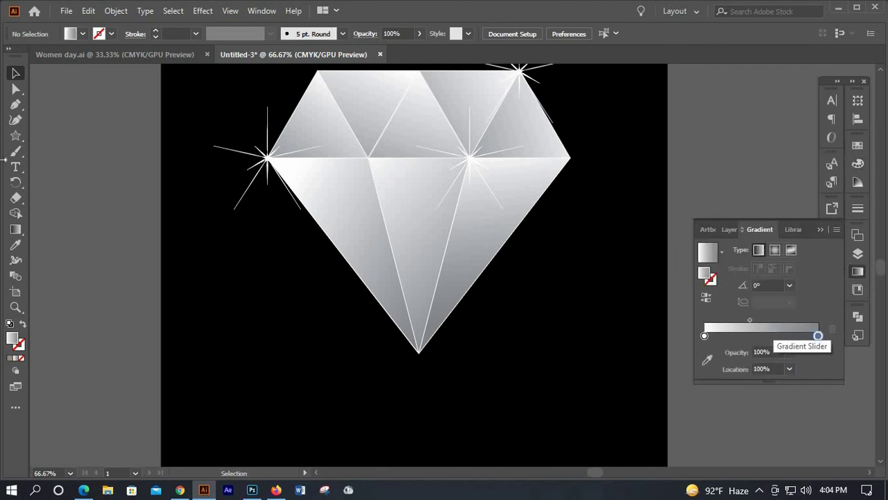
{"action": "left_click", "coordinate": [16, 136]}
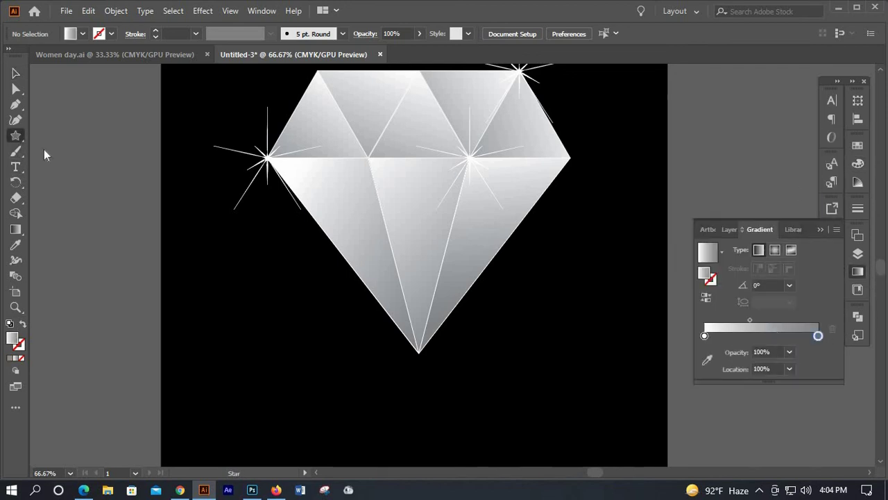
{"action": "key", "text": "l"}
{"action": "scroll", "coordinate": [397, 348], "scroll_direction": "down", "scroll_amount": 1}
{"action": "mouse_move", "coordinate": [395, 347]}
{"action": "left_mouse_down"}
{"action": "mouse_move", "coordinate": [443, 382]}
{"action": "mouse_move", "coordinate": [444, 397]}
{"action": "left_mouse_up"}
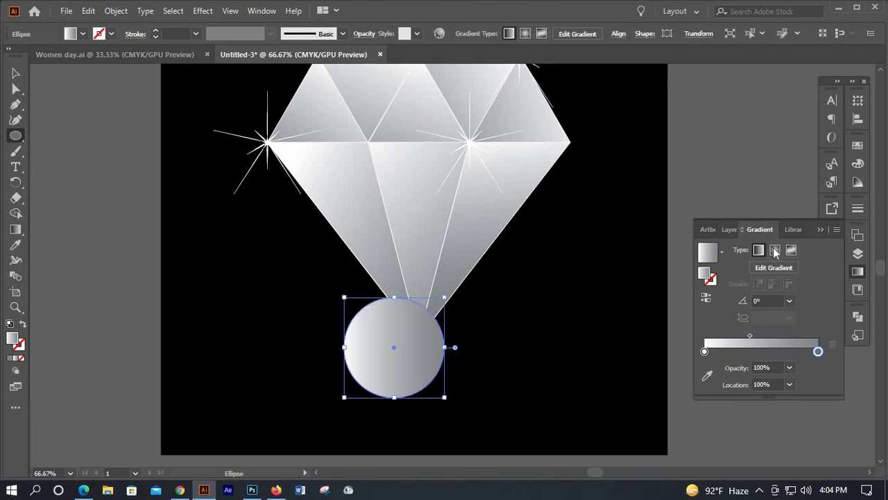
Step: Make the circle's gradient radial with a white outer stop at 0% opacity
{"action": "left_click", "coordinate": [774, 251]}
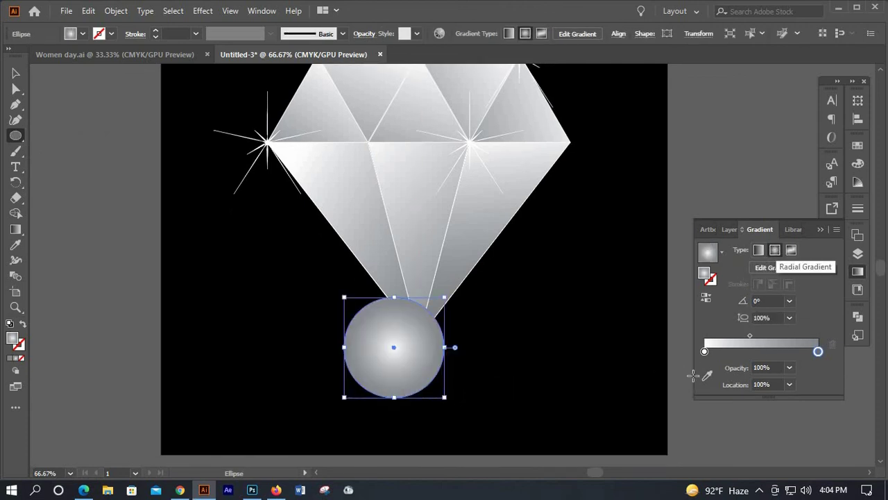
{"action": "left_click", "coordinate": [790, 367]}
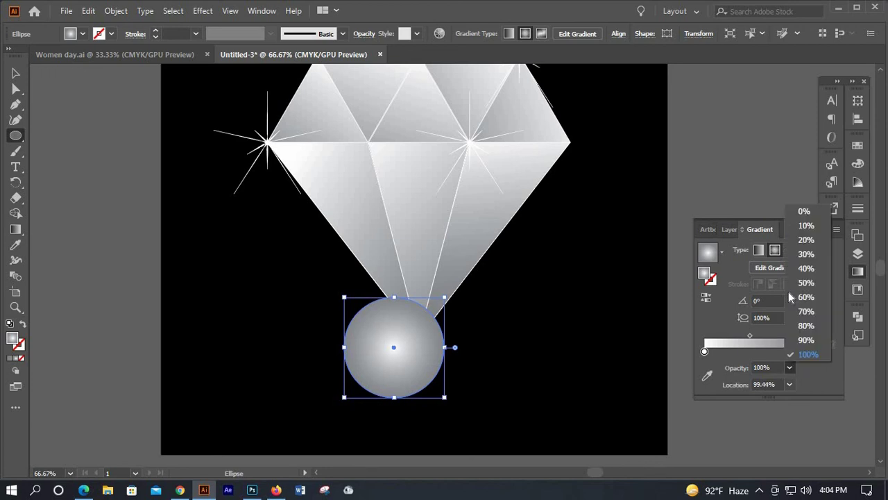
{"action": "left_click", "coordinate": [798, 210]}
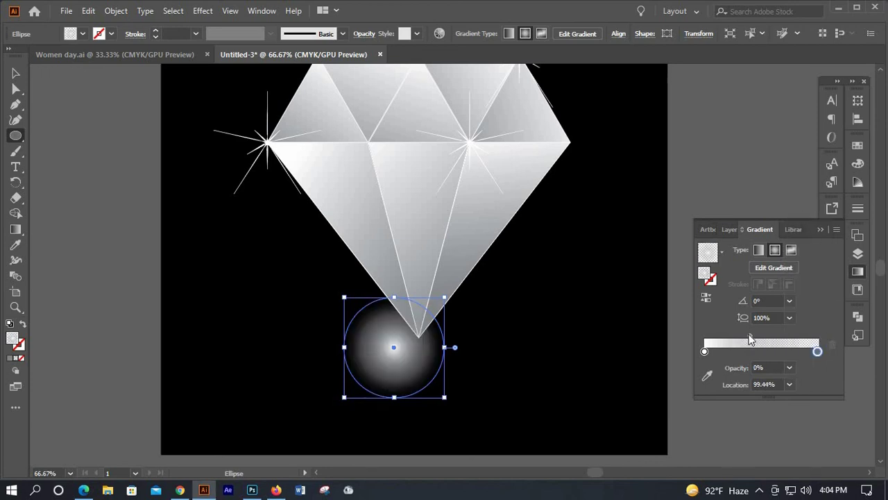
{"action": "left_click_drag", "start_coordinate": [818, 350], "coordinate": [821, 352]}
{"action": "double_click", "coordinate": [818, 350]}
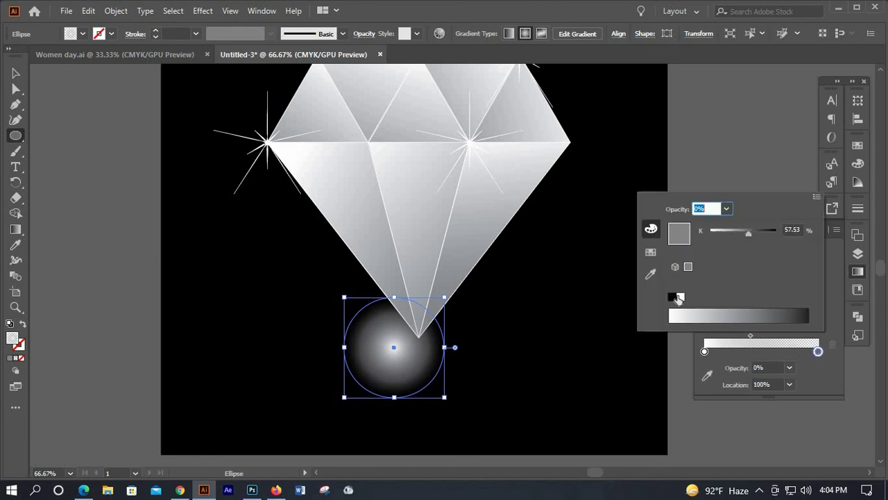
{"action": "left_click", "coordinate": [680, 297]}
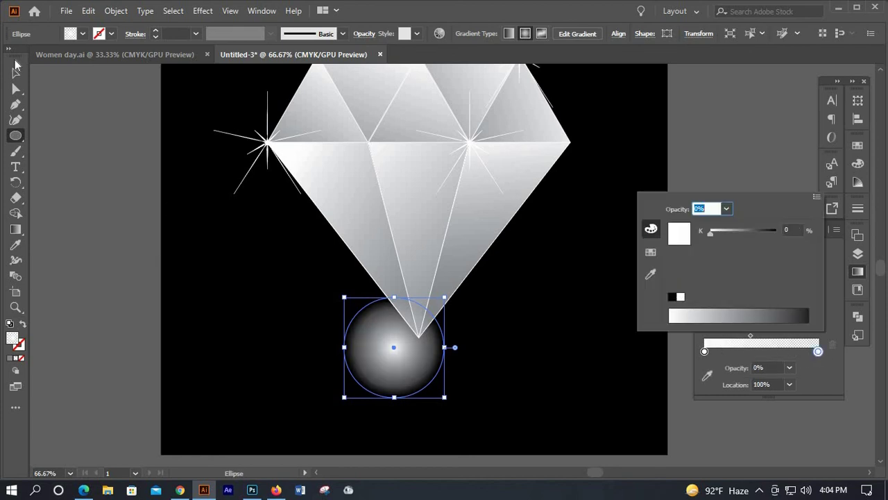
{"action": "left_click", "coordinate": [848, 286]}
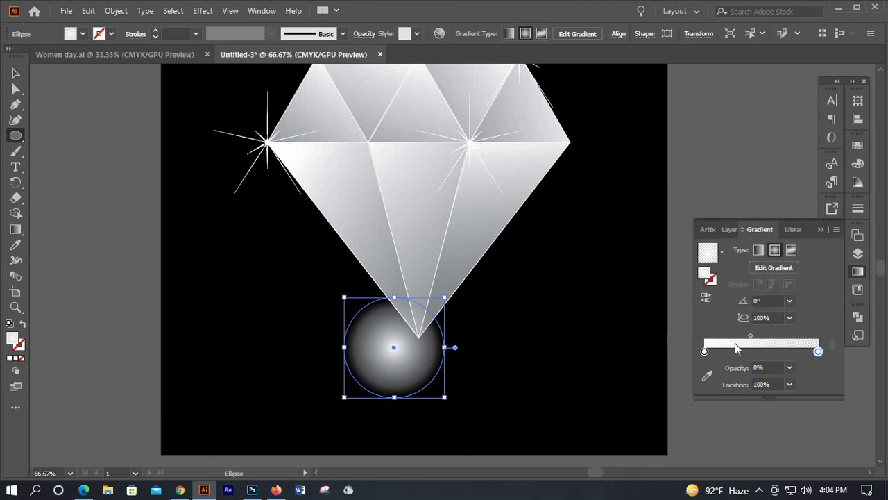
Step: Move the gradient midpoint left to tighten the glow, then squash the circle into a flat ellipse
{"action": "left_click_drag", "start_coordinate": [761, 338], "coordinate": [748, 338]}
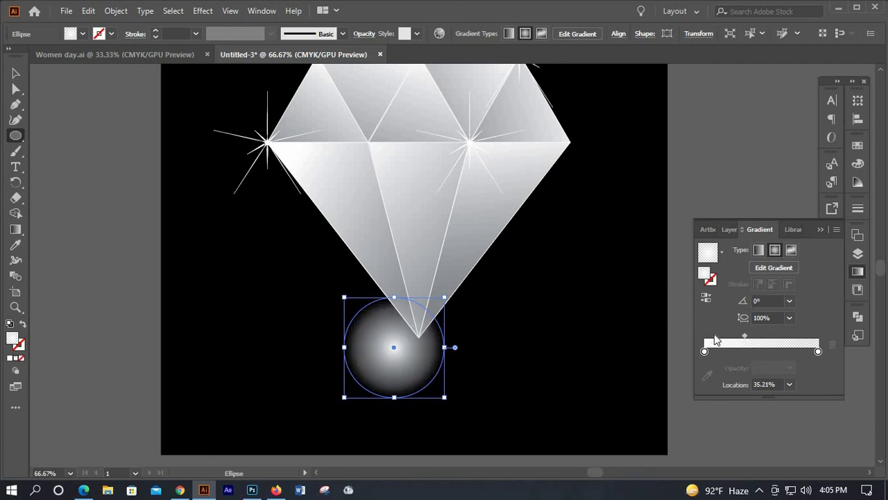
{"action": "mouse_move", "coordinate": [745, 335]}
{"action": "left_mouse_down"}
{"action": "mouse_move", "coordinate": [728, 336]}
{"action": "mouse_move", "coordinate": [742, 333]}
{"action": "left_mouse_up"}
{"action": "key", "text": "v"}
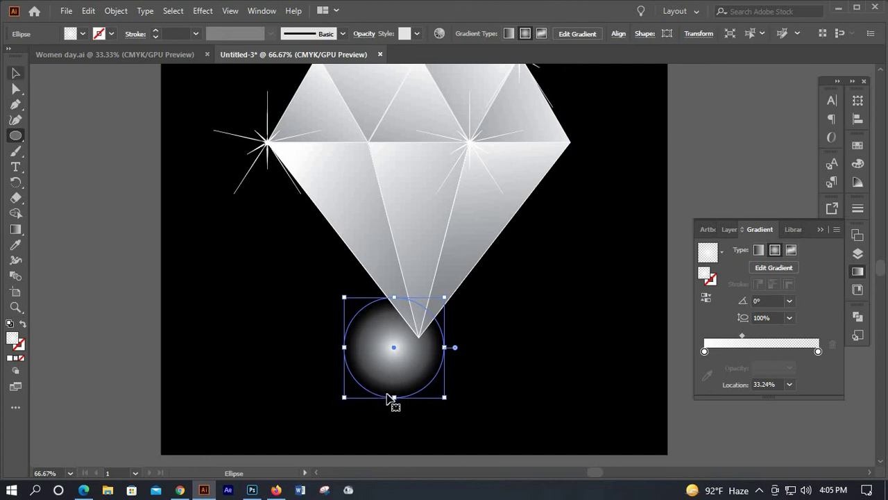
{"action": "mouse_move", "coordinate": [394, 397]}
{"action": "left_mouse_down"}
{"action": "mouse_move", "coordinate": [377, 310]}
{"action": "mouse_move", "coordinate": [405, 352]}
{"action": "mouse_move", "coordinate": [515, 377]}
{"action": "left_mouse_up"}
{"action": "scroll", "coordinate": [534, 402], "scroll_direction": "down", "scroll_amount": 2}
Step: Centre the flat ellipse under the diamond tip, nudging it two steps right
{"action": "left_click", "coordinate": [535, 402]}
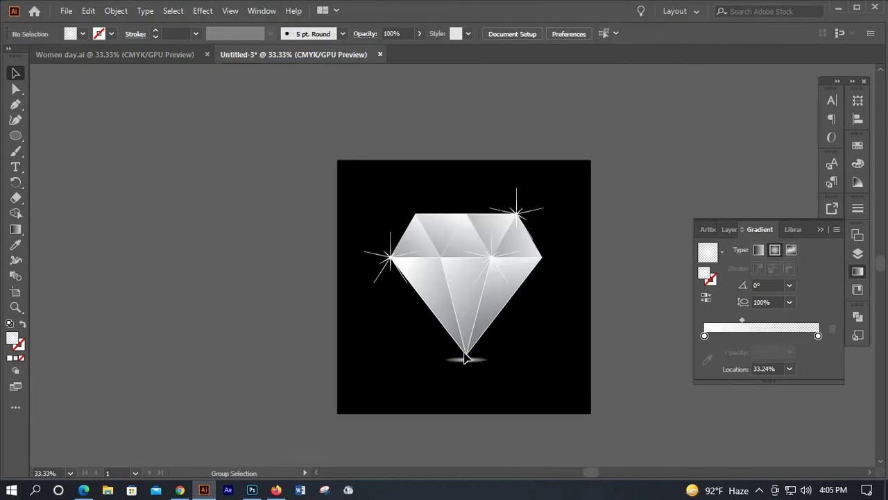
{"action": "scroll", "coordinate": [460, 356], "scroll_direction": "up", "scroll_amount": 1}
{"action": "left_click_drag", "start_coordinate": [448, 349], "coordinate": [432, 336]}
{"action": "left_click_drag", "start_coordinate": [598, 394], "coordinate": [593, 392]}
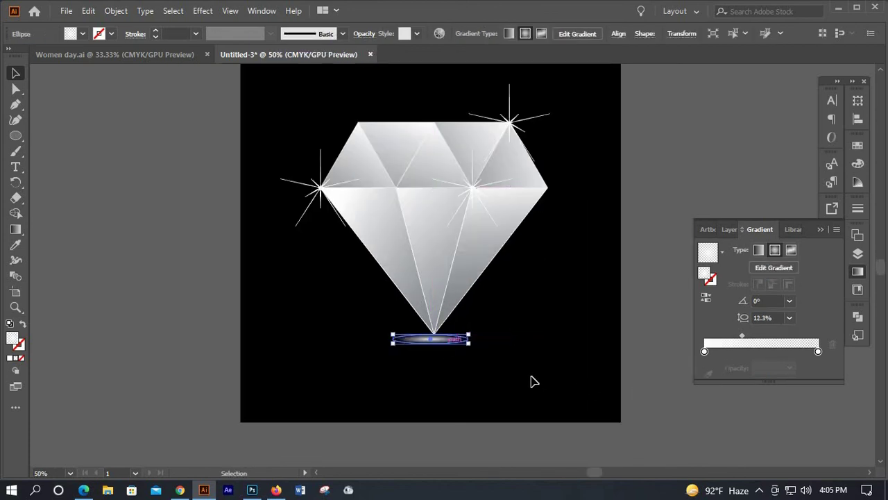
{"action": "key", "text": "Right"}
{"action": "key", "text": "Right"}
{"action": "key", "text": "Right"}
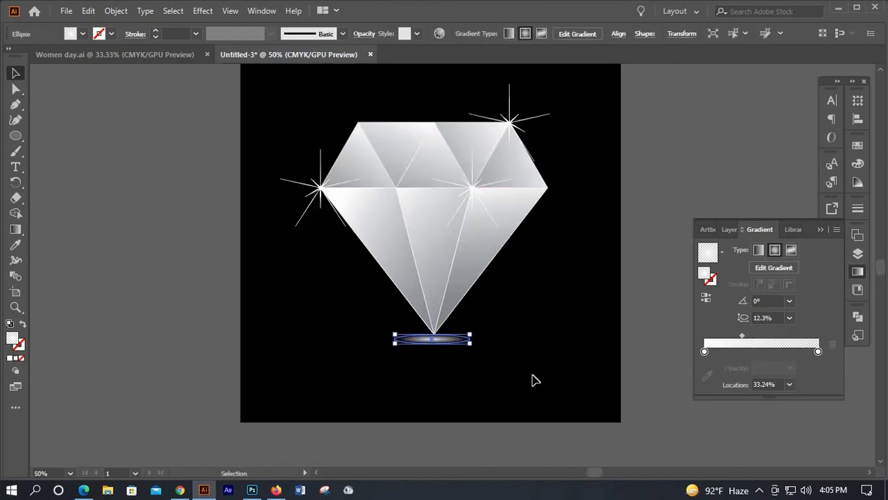
{"action": "key", "text": "Right"}
{"action": "key", "text": "Right"}
{"action": "key", "text": "Right"}
{"action": "key", "text": "Right"}
{"action": "key", "text": "Right"}
{"action": "key", "text": "Right"}
{"action": "key", "text": "Right"}
{"action": "key", "text": "Right"}
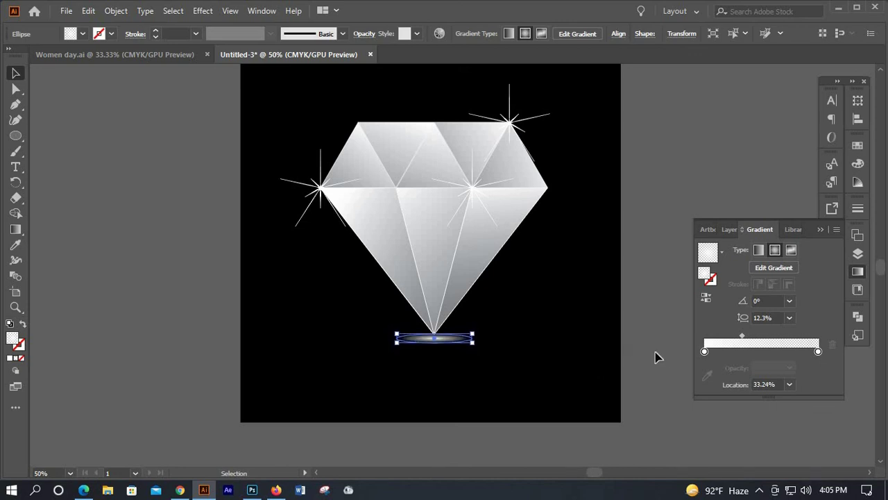
{"action": "left_click", "coordinate": [540, 373]}
{"action": "scroll", "coordinate": [539, 373], "scroll_direction": "down", "scroll_amount": 1}
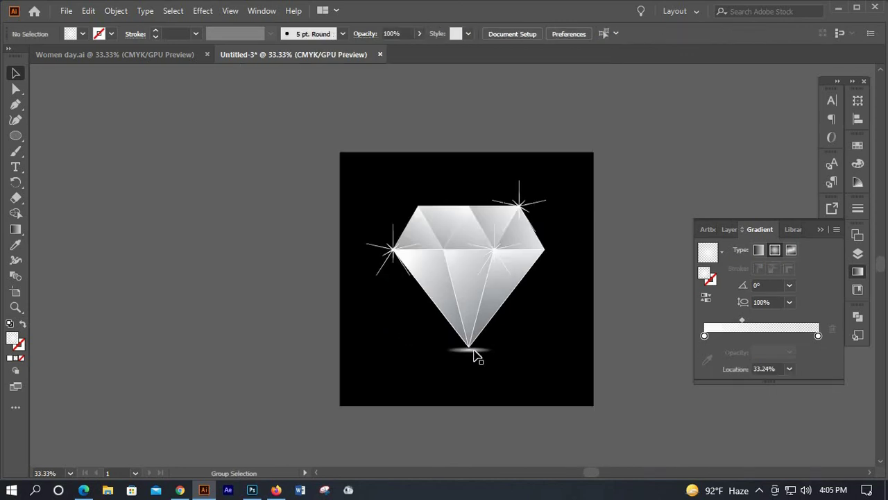
Step: Apply a 32.5 px Gaussian Blur to the ellipse
{"action": "left_click", "coordinate": [475, 351]}
{"action": "left_click", "coordinate": [203, 11]}
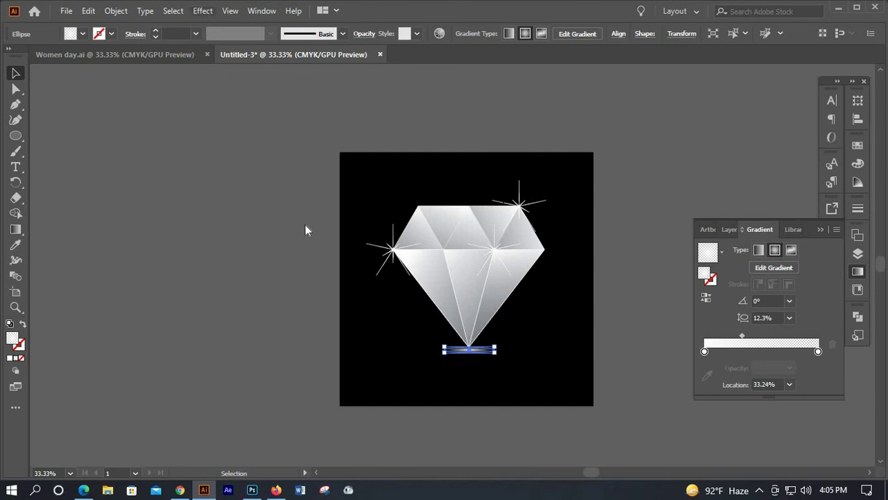
{"action": "key", "text": "Return"}
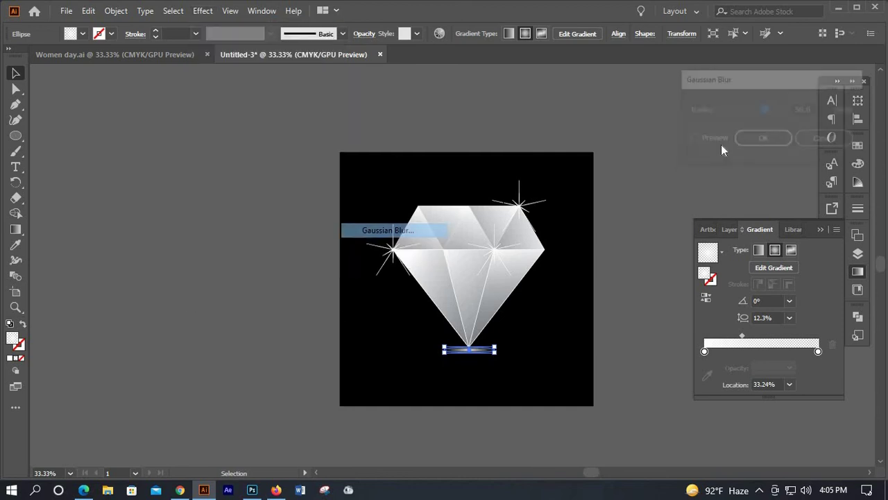
{"action": "left_click", "coordinate": [721, 139]}
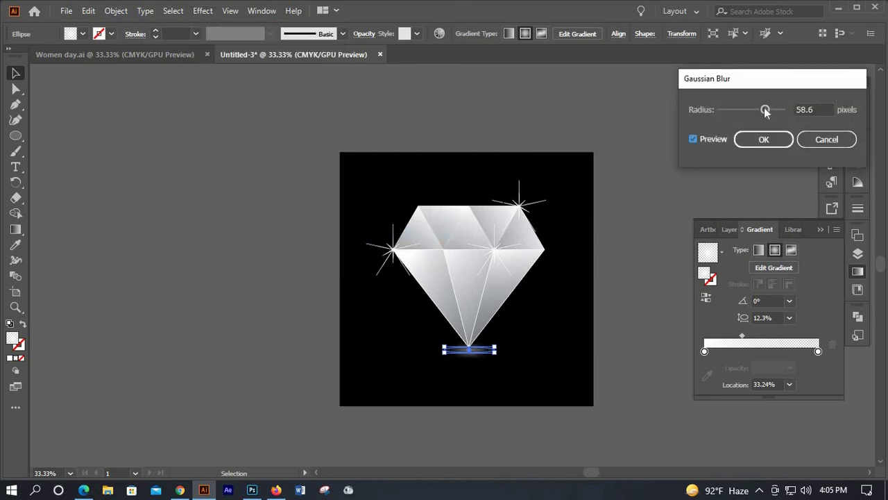
{"action": "left_click_drag", "start_coordinate": [765, 110], "coordinate": [757, 110]}
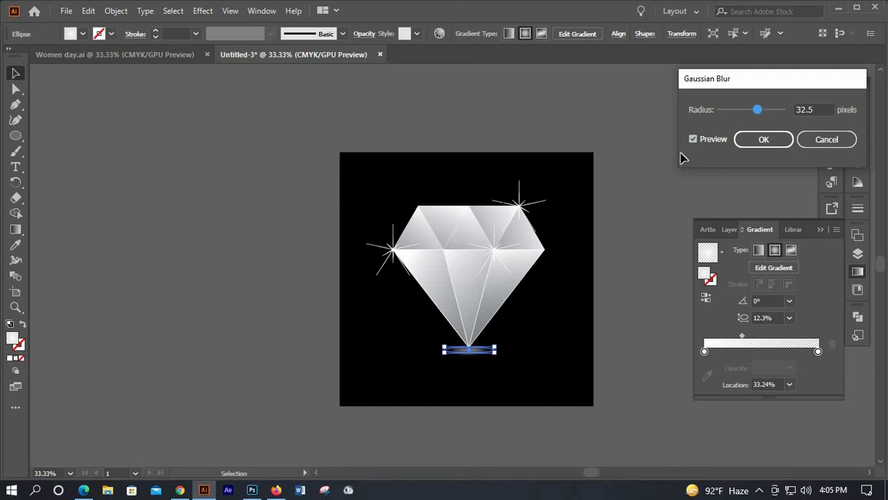
{"action": "key", "text": "Return"}
{"action": "left_click", "coordinate": [629, 311]}
{"action": "scroll", "coordinate": [631, 312], "scroll_direction": "down", "scroll_amount": 1}
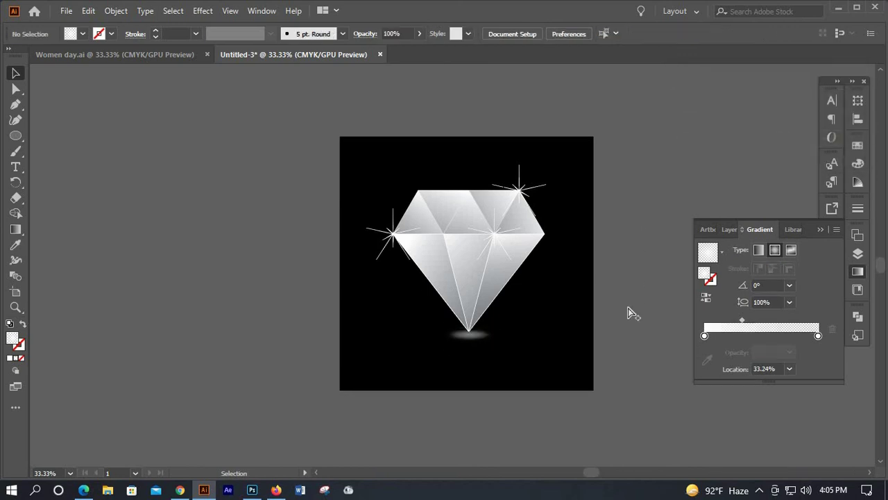
{"action": "scroll", "coordinate": [621, 307], "scroll_direction": "down", "scroll_amount": 1}
{"action": "scroll", "coordinate": [601, 301], "scroll_direction": "up", "scroll_amount": 1}
{"action": "scroll", "coordinate": [547, 300], "scroll_direction": "up", "scroll_amount": 1}
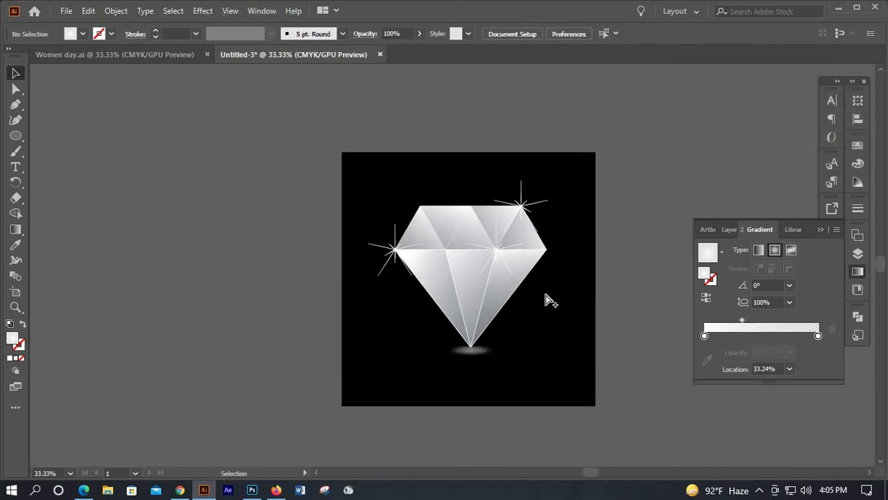
{"action": "scroll", "coordinate": [545, 298], "scroll_direction": "up", "scroll_amount": 1, "text": "alt"}
{"action": "scroll", "coordinate": [500, 271], "scroll_direction": "up", "scroll_amount": 1}
{"action": "scroll", "coordinate": [451, 251], "scroll_direction": "down", "scroll_amount": 2}
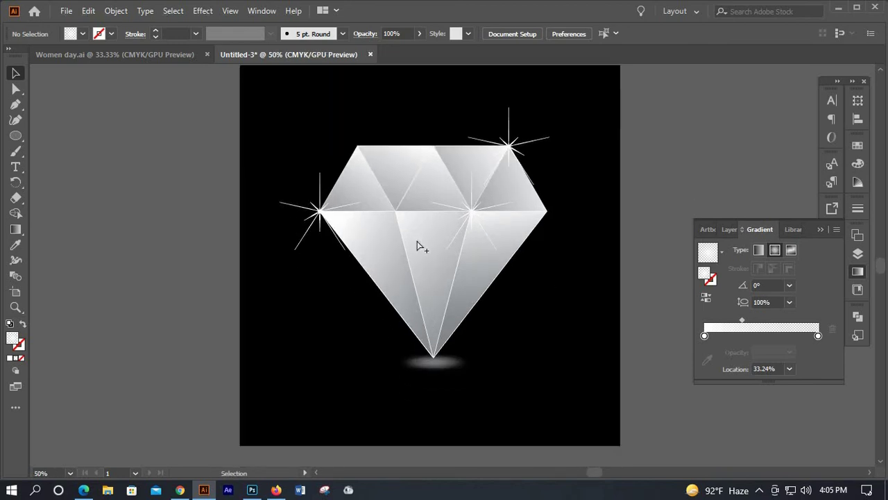
{"action": "left_click", "coordinate": [417, 244]}
{"action": "scroll", "coordinate": [417, 244], "scroll_direction": "up", "scroll_amount": 1, "text": "alt"}
{"action": "scroll", "coordinate": [415, 245], "scroll_direction": "down", "scroll_amount": 1, "text": "alt"}
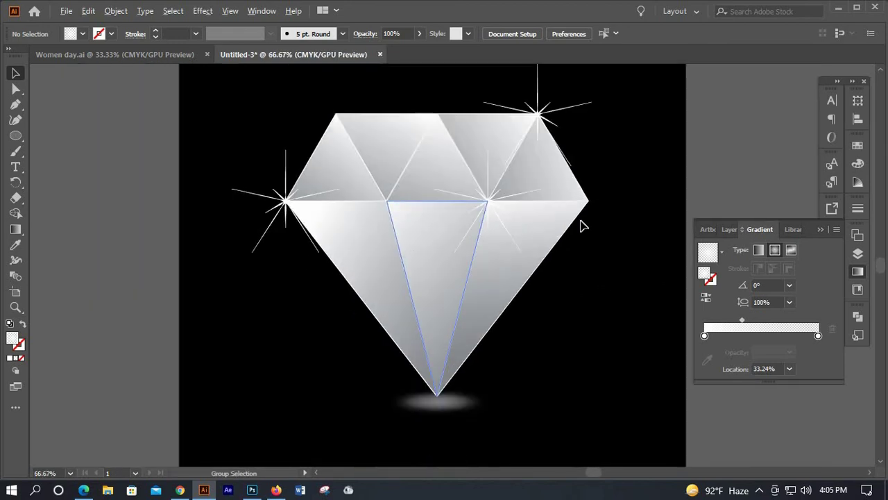
{"action": "scroll", "coordinate": [581, 225], "scroll_direction": "down", "scroll_amount": 1, "text": "alt"}
{"action": "left_click", "coordinate": [647, 199]}
{"action": "scroll", "coordinate": [573, 222], "scroll_direction": "down", "scroll_amount": 2, "text": "alt"}
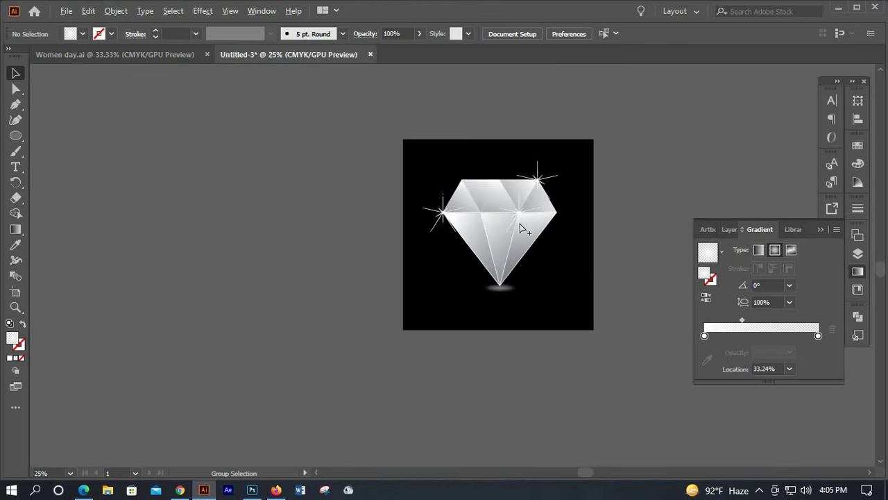
{"action": "scroll", "coordinate": [524, 230], "scroll_direction": "up", "scroll_amount": 3, "text": "alt"}
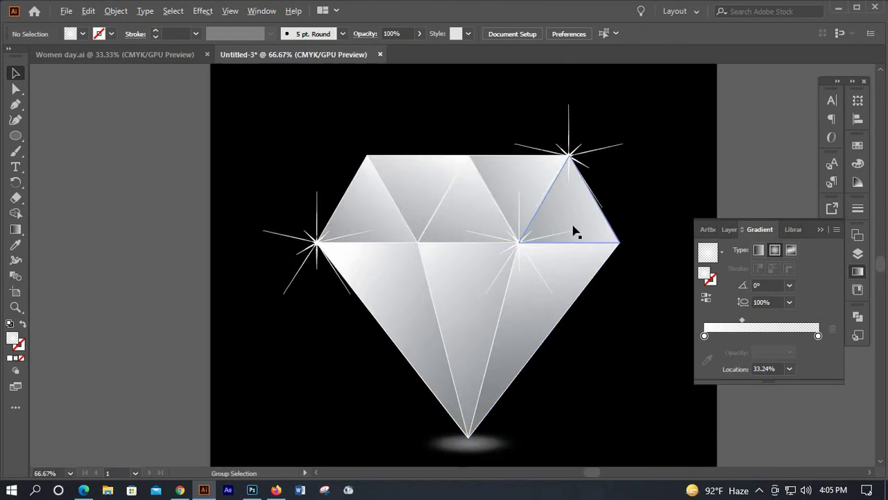
{"action": "scroll", "coordinate": [573, 232], "scroll_direction": "down", "scroll_amount": 2, "text": "alt"}
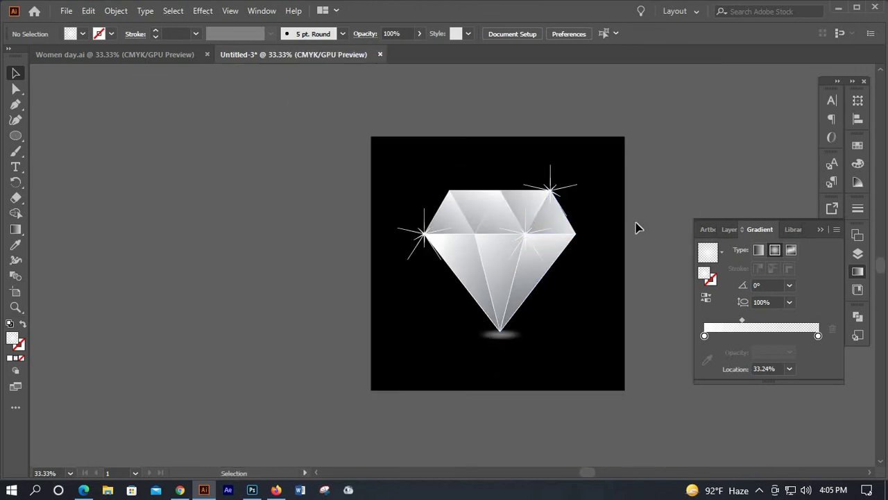
{"action": "scroll", "coordinate": [638, 227], "scroll_direction": "up", "scroll_amount": 1, "text": "alt"}
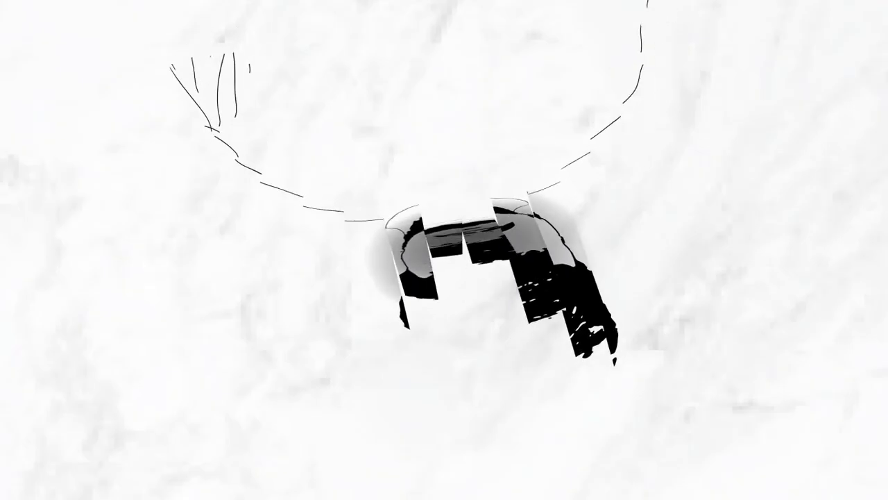